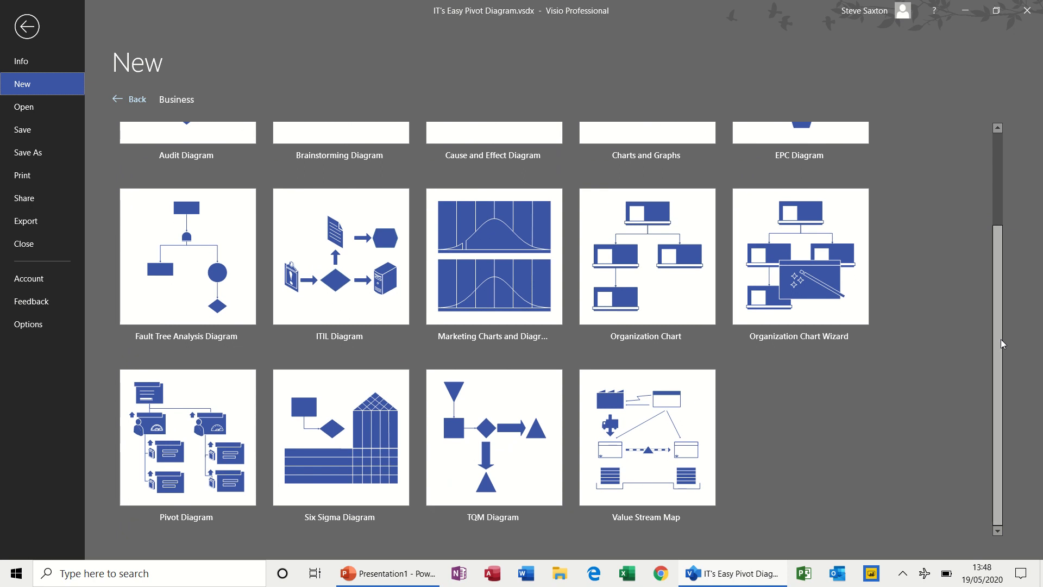
# Create a Pivot Diagram drawing in metric units and choose a Microsoft Excel workbook as its data source type.
pyautogui.click(184, 431)
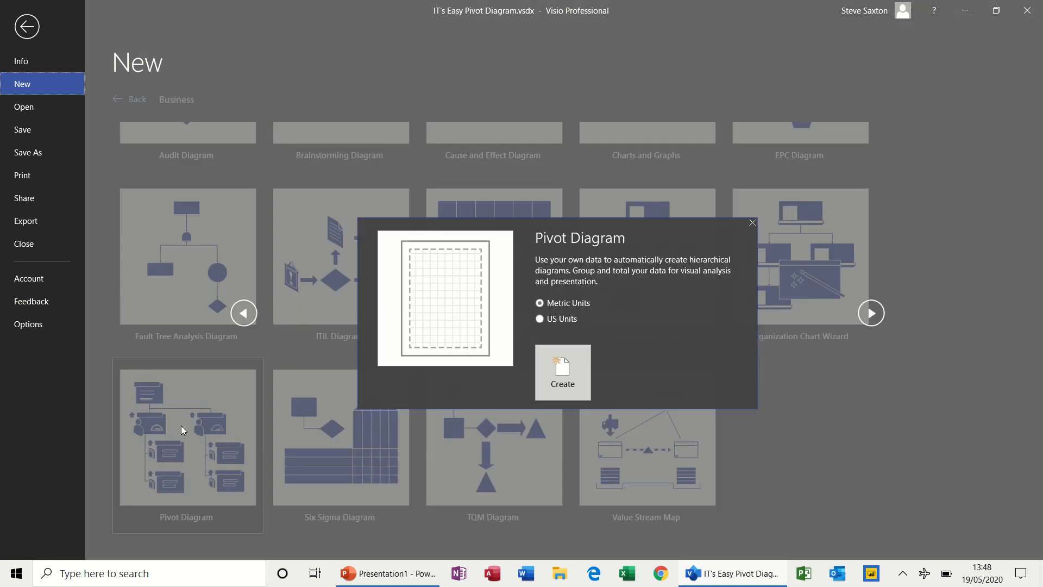
pyautogui.click(563, 383)
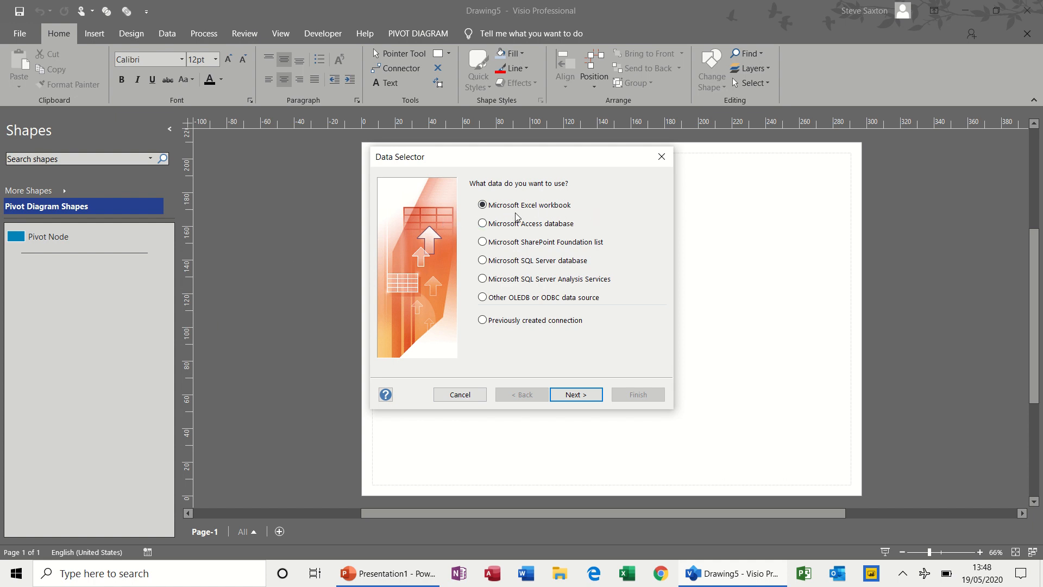
pyautogui.click(576, 395)
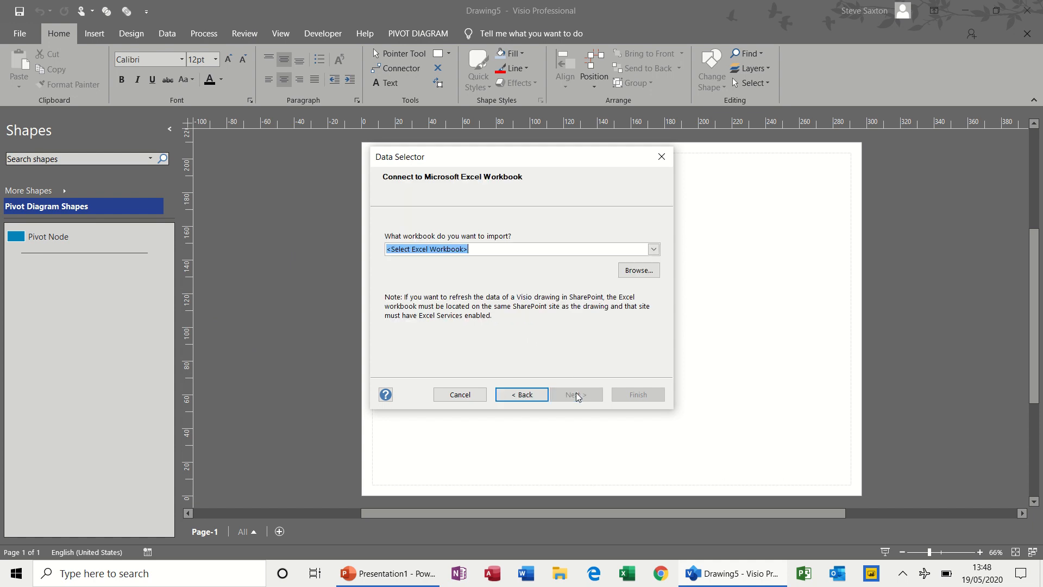
# Connect to the workbook D:\DataSource.xlsx using its data range, with the first row as column headings.
pyautogui.click(654, 250)
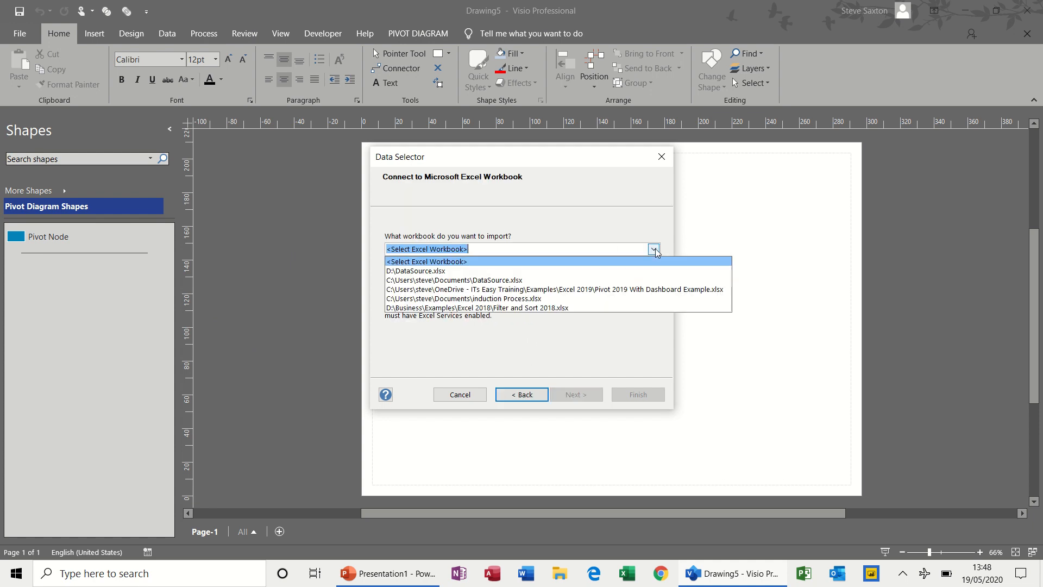
pyautogui.click(511, 270)
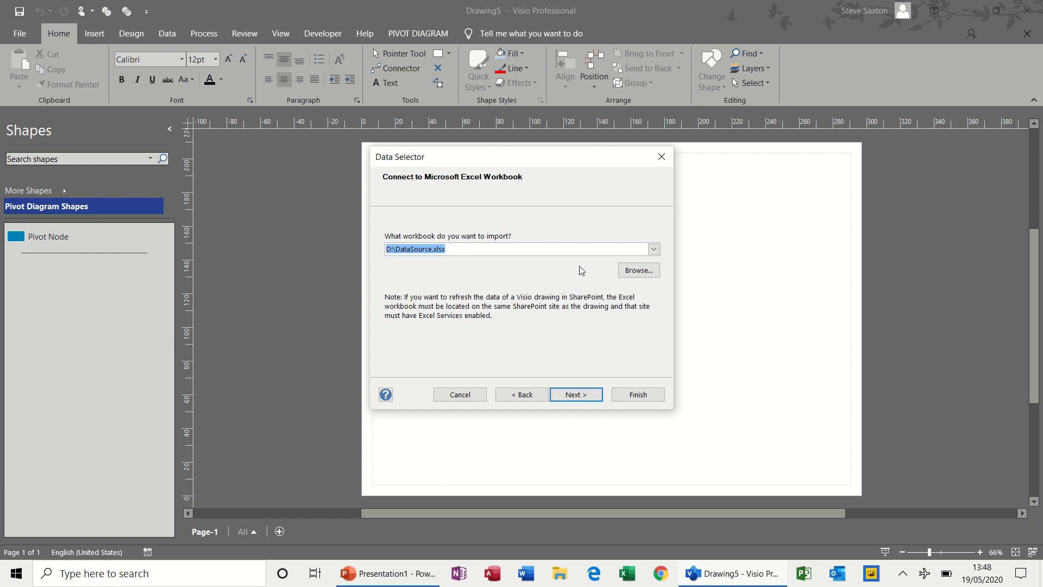
pyautogui.click(573, 398)
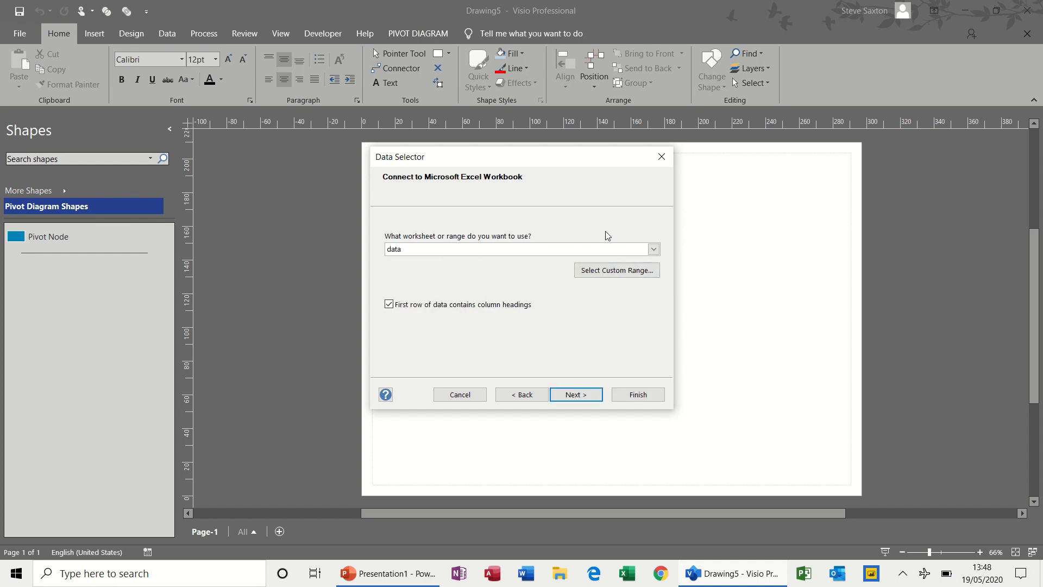
pyautogui.click(654, 250)
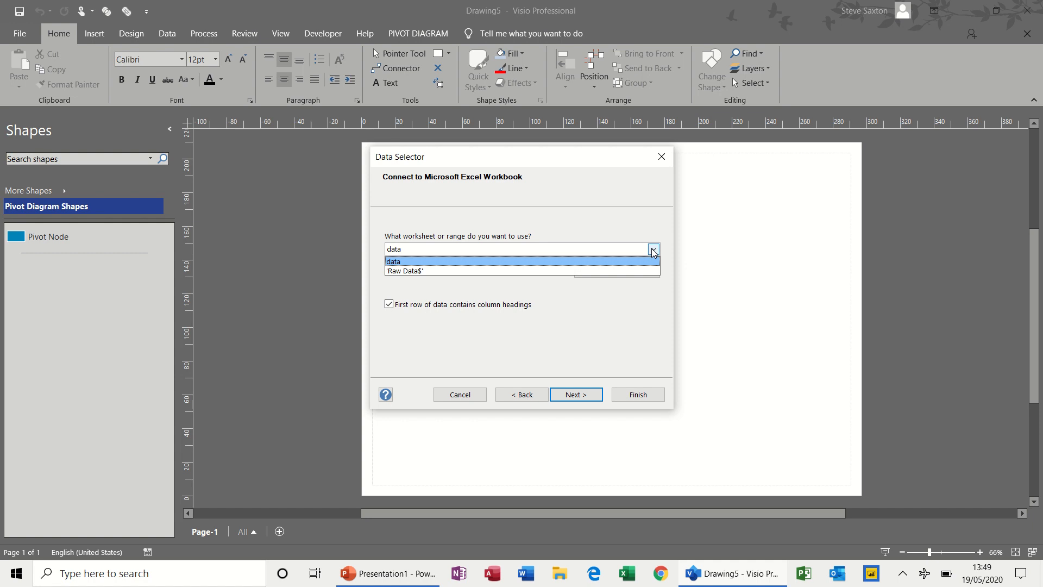
pyautogui.click(635, 261)
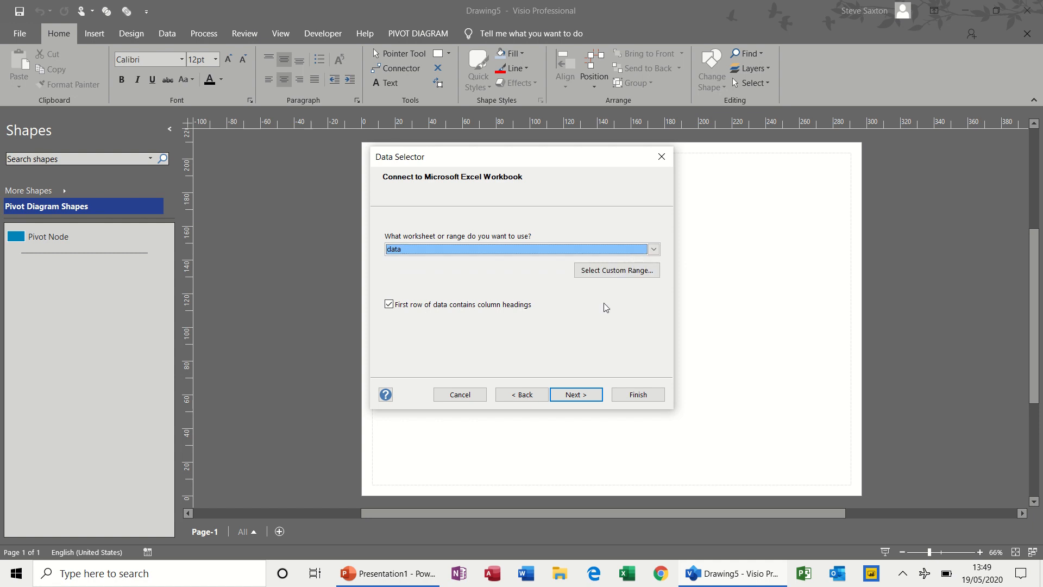
pyautogui.click(579, 401)
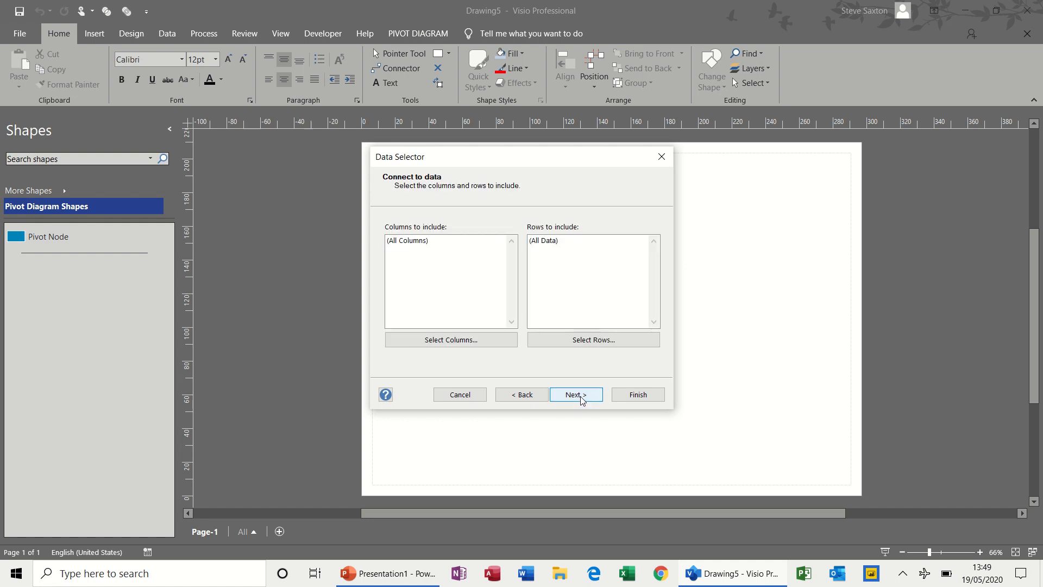
# Include all columns and all rows of the data and complete the import.
pyautogui.click(473, 339)
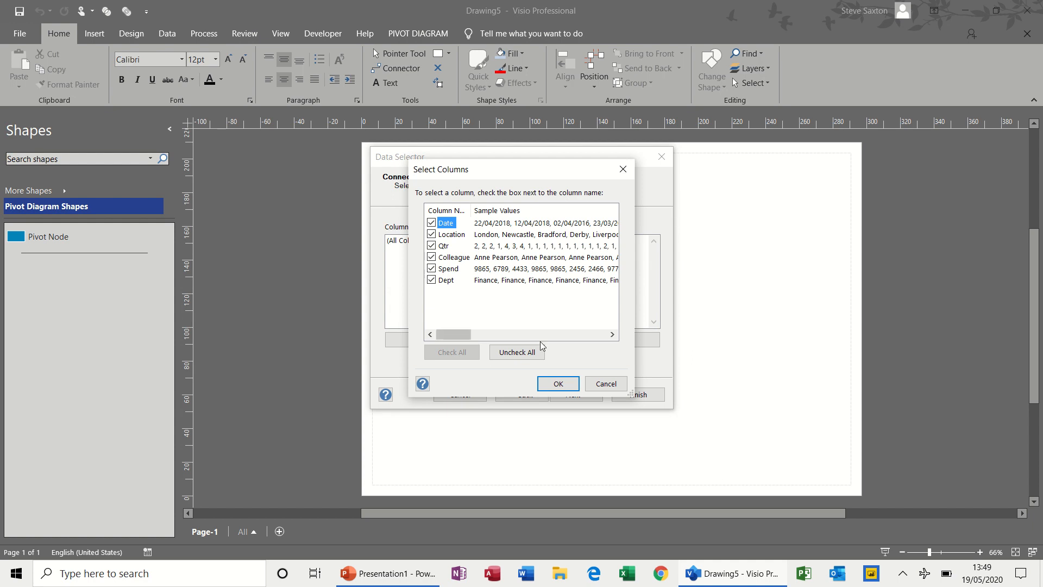
pyautogui.click(557, 384)
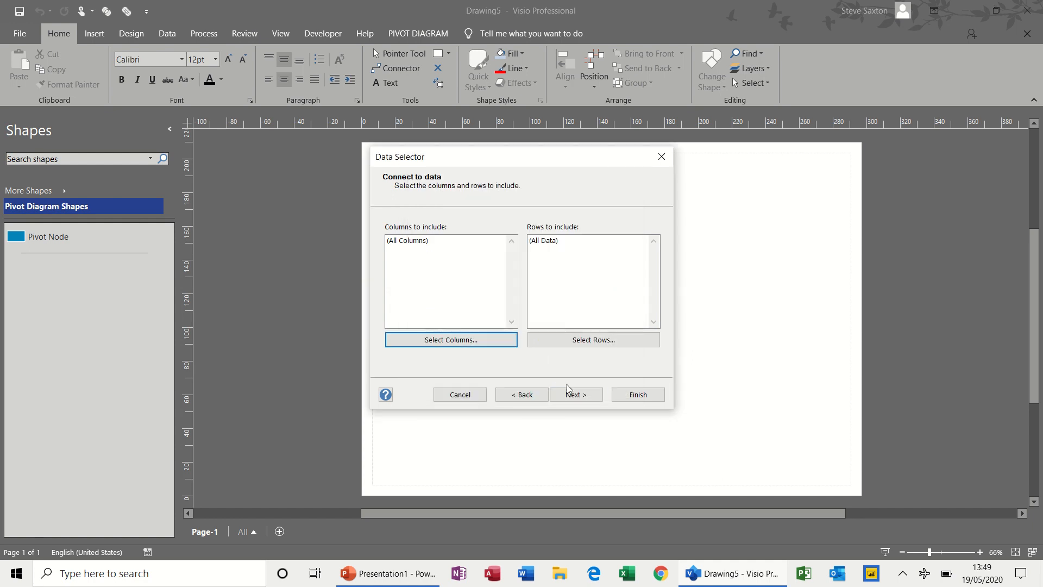
pyautogui.click(572, 395)
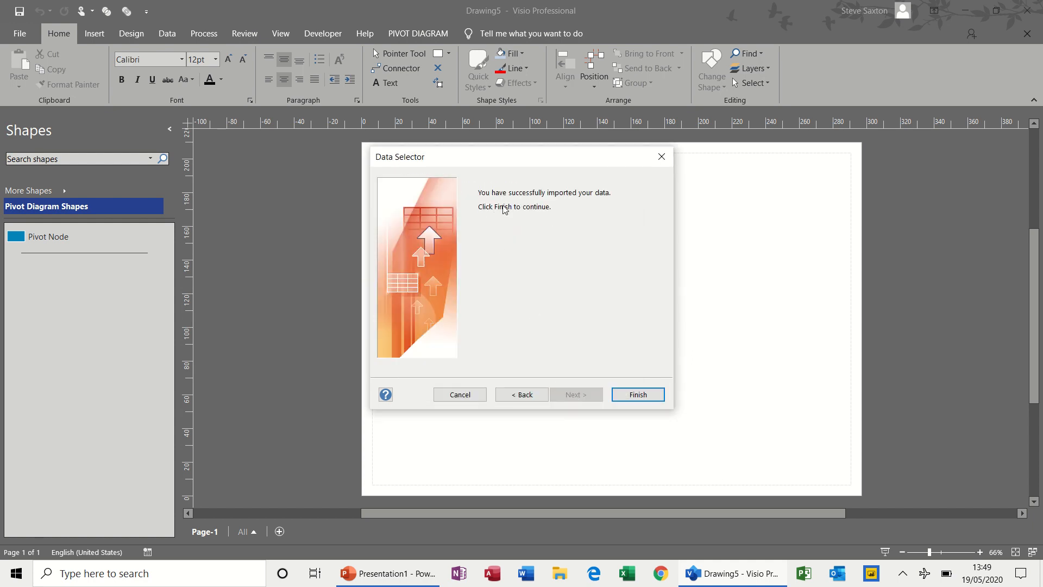
pyautogui.click(628, 394)
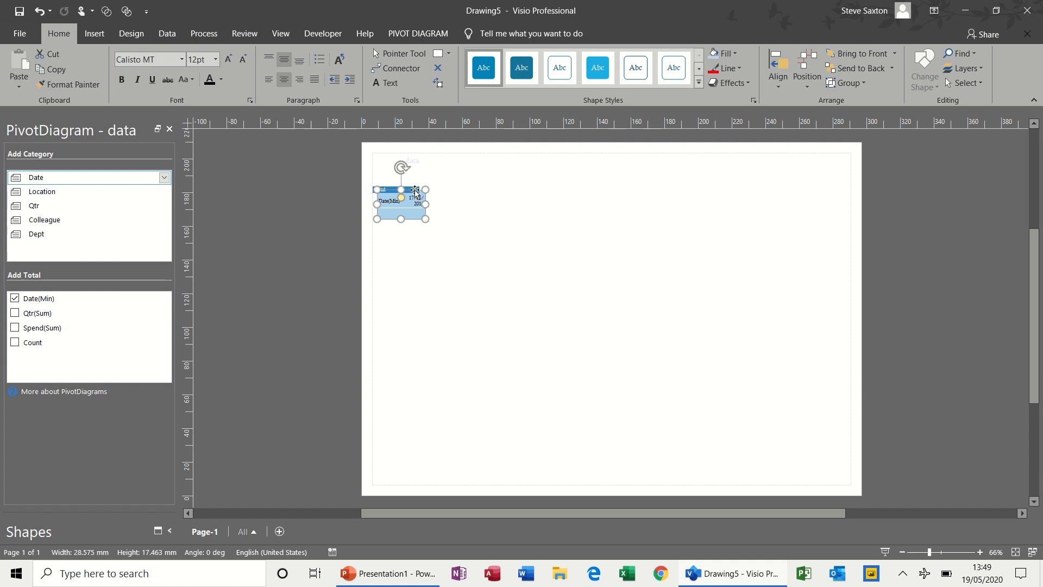
# Change the text colour of the pivot diagram's title to black.
pyautogui.click(469, 194)
pyautogui.click(420, 162)
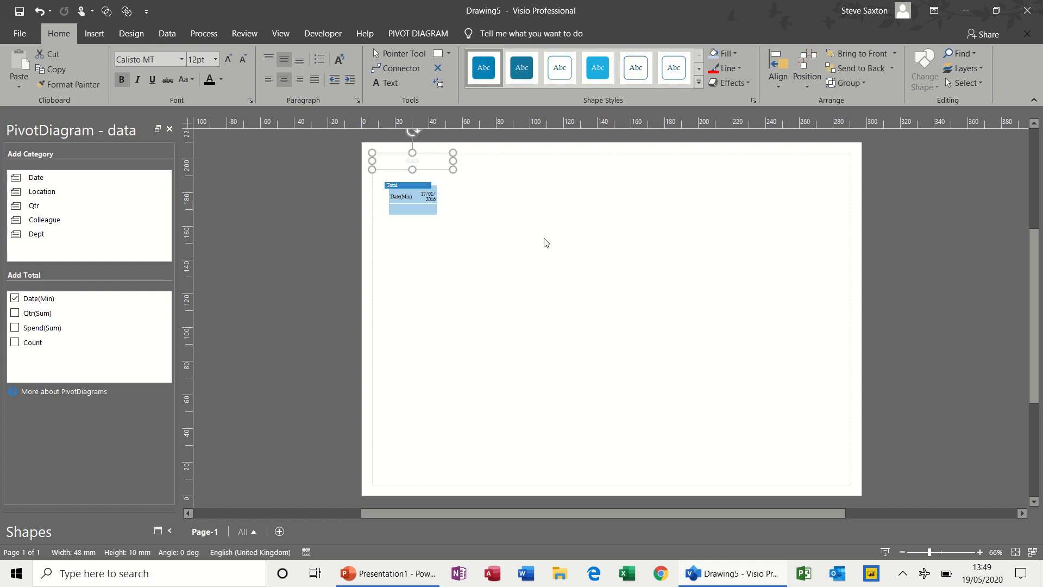
pyautogui.click(209, 80)
# Make the Total node show Spend(Sum) instead of Date(Min).
pyautogui.click(424, 200)
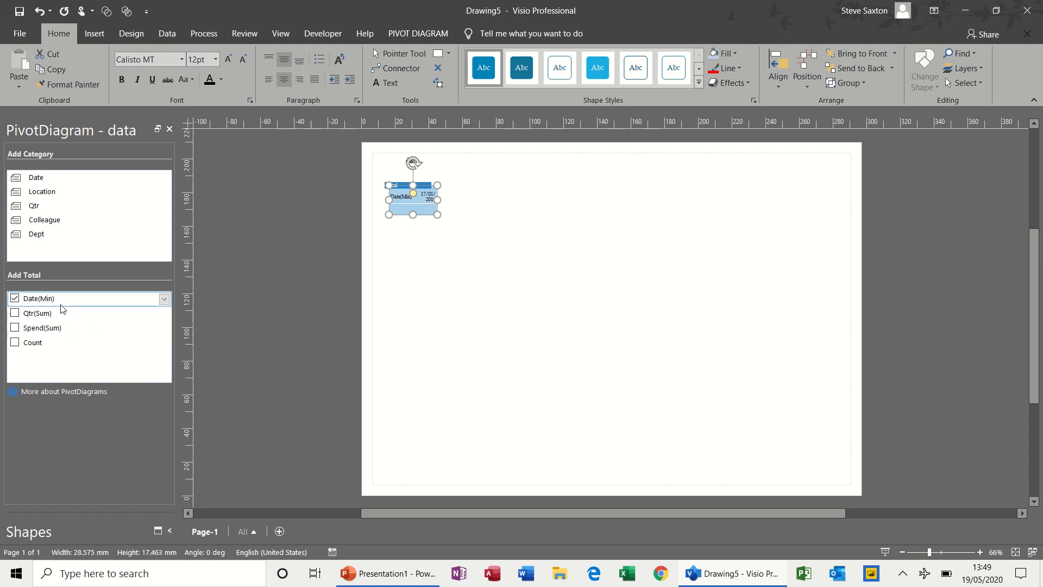
pyautogui.click(16, 329)
pyautogui.click(14, 299)
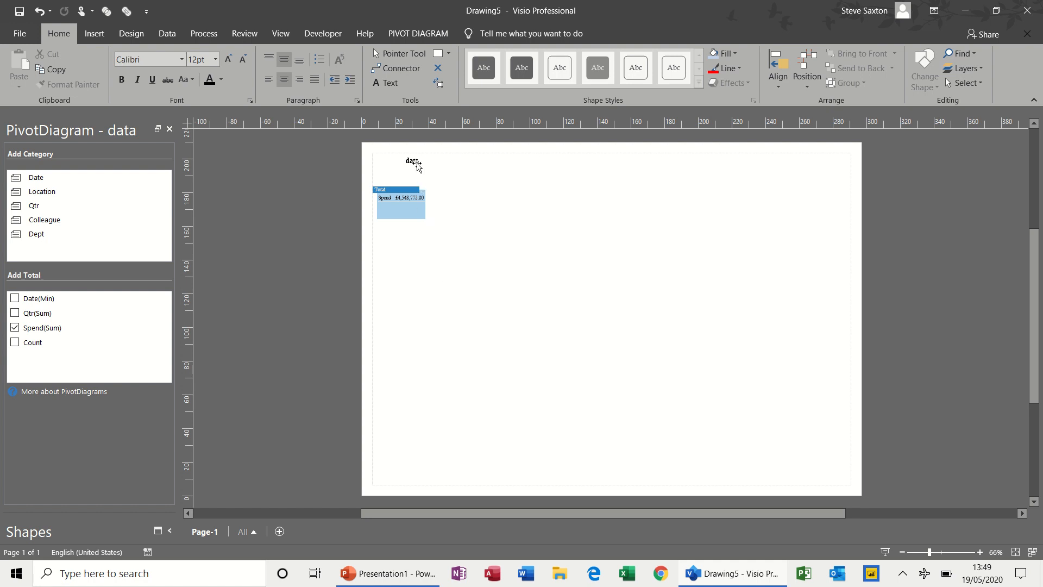
# Change the pivot diagram's title text to "Qtr Spend".
pyautogui.click(414, 161)
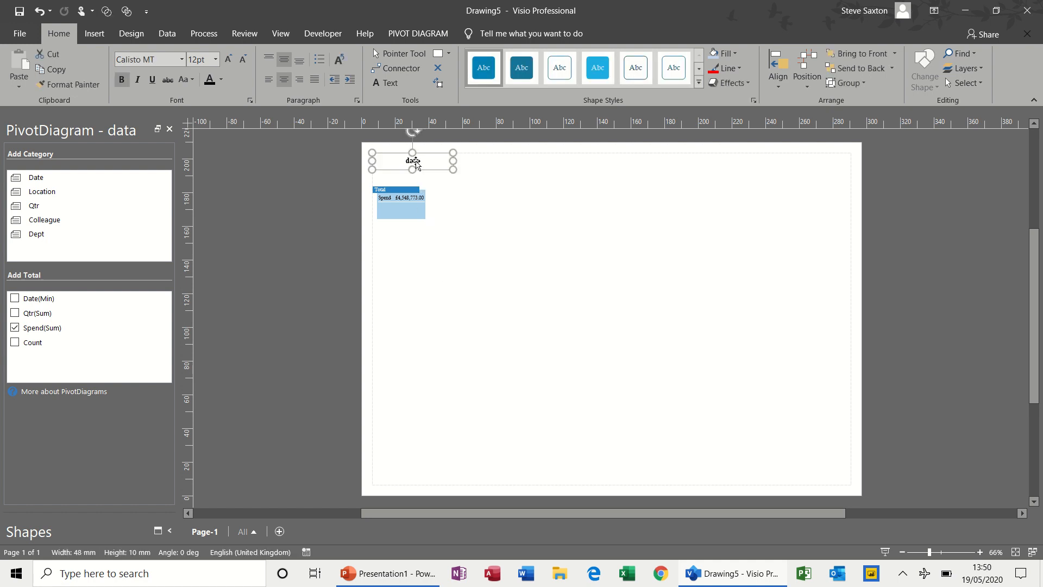
pyautogui.doubleClick(414, 161)
pyautogui.write('Qt')
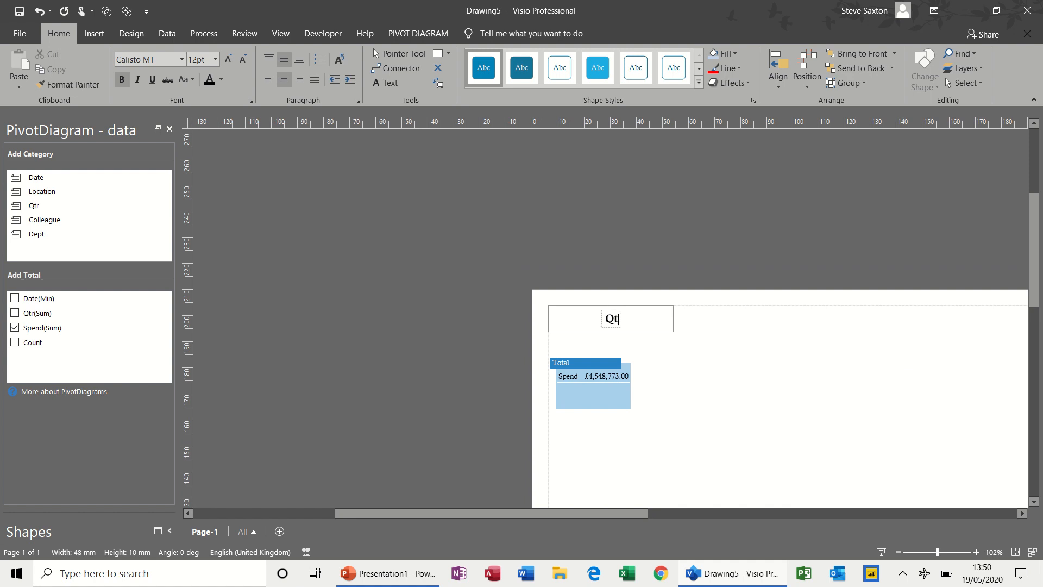
pyautogui.write('r Spend')
pyautogui.click(682, 391)
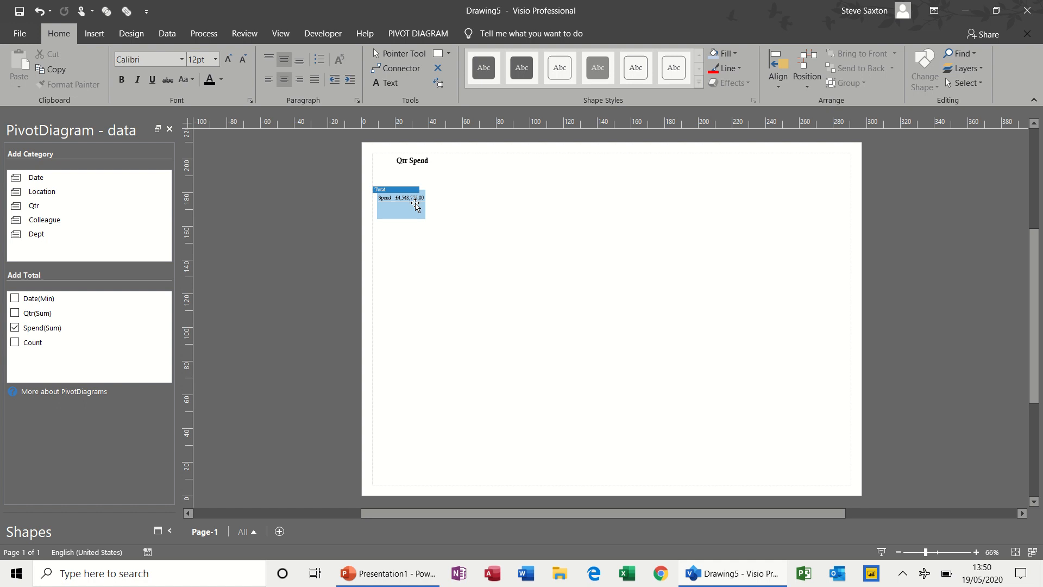
# Show the data legend to inspect it and hide it again, and switch the title off and back on.
pyautogui.click(416, 206)
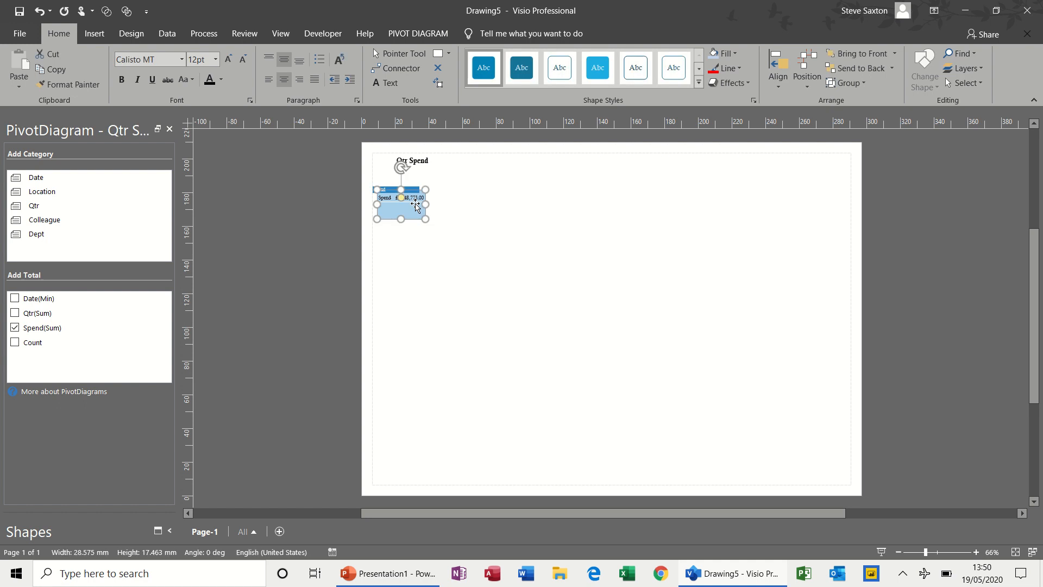
pyautogui.click(410, 36)
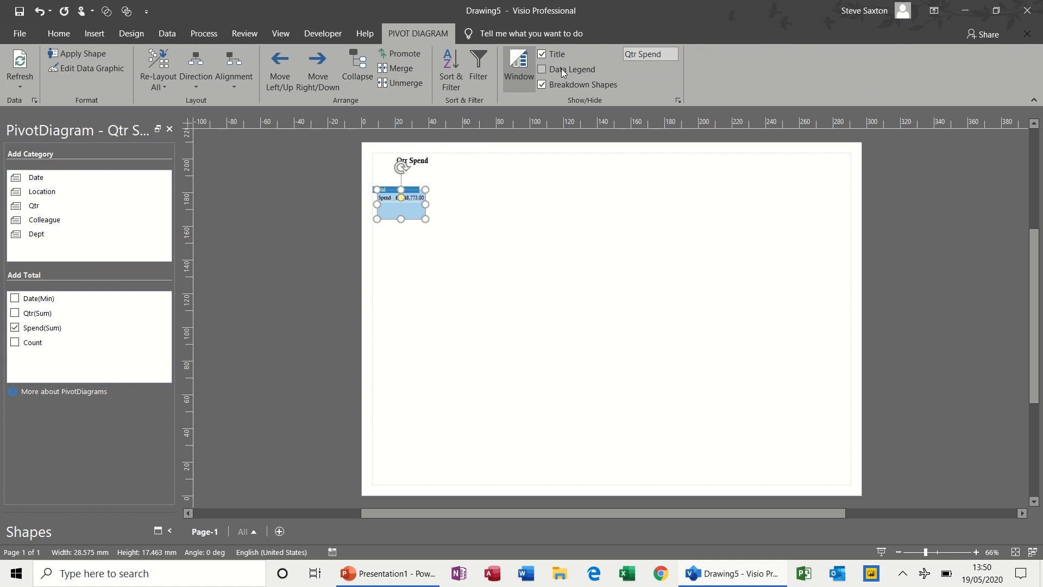
pyautogui.click(545, 69)
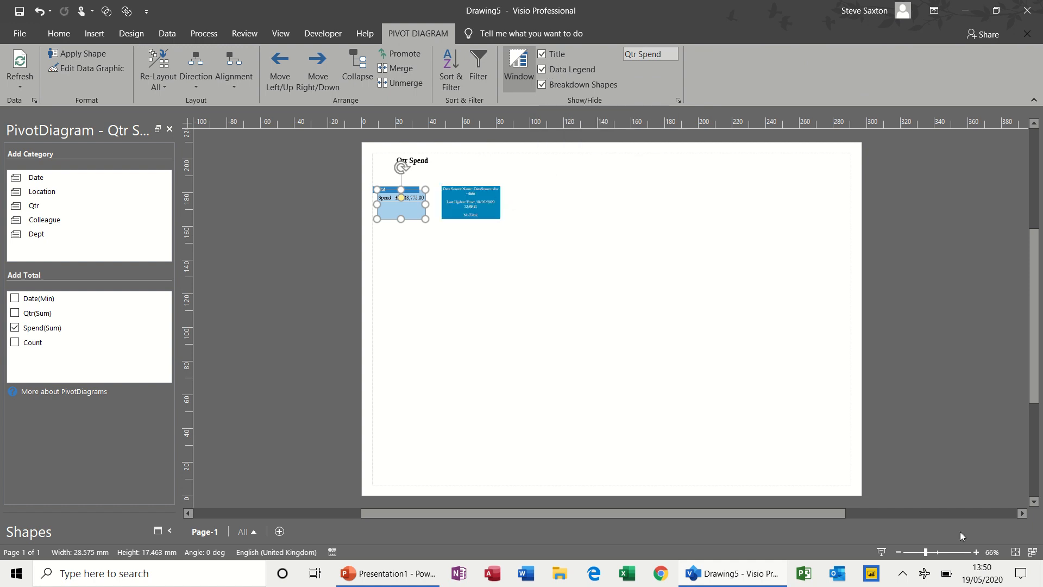
pyautogui.click(976, 552)
pyautogui.click(976, 552)
pyautogui.click(976, 552)
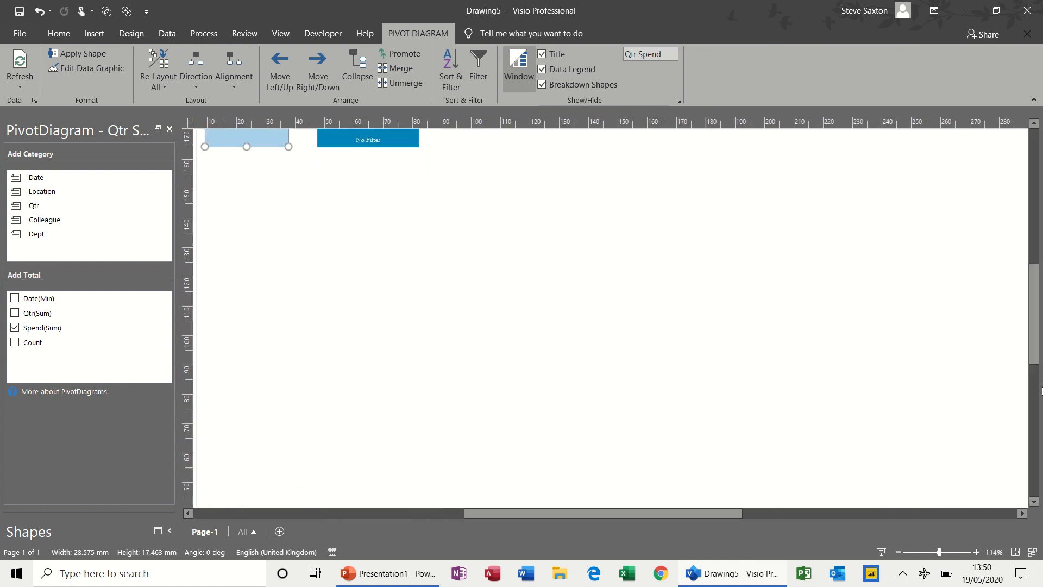
pyautogui.moveTo(1039, 361); pyautogui.dragTo(1039, 316)
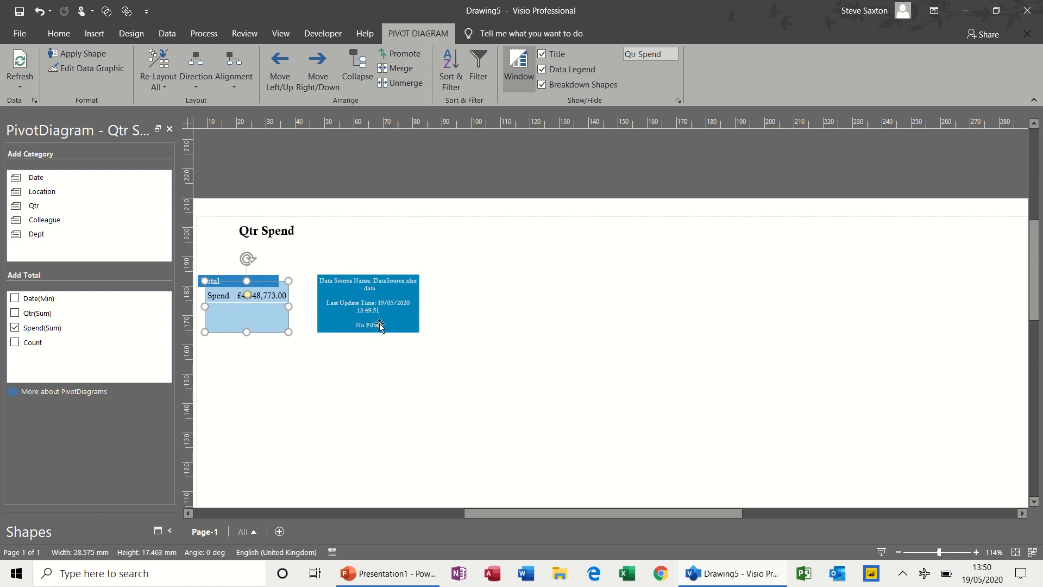
pyautogui.click(542, 70)
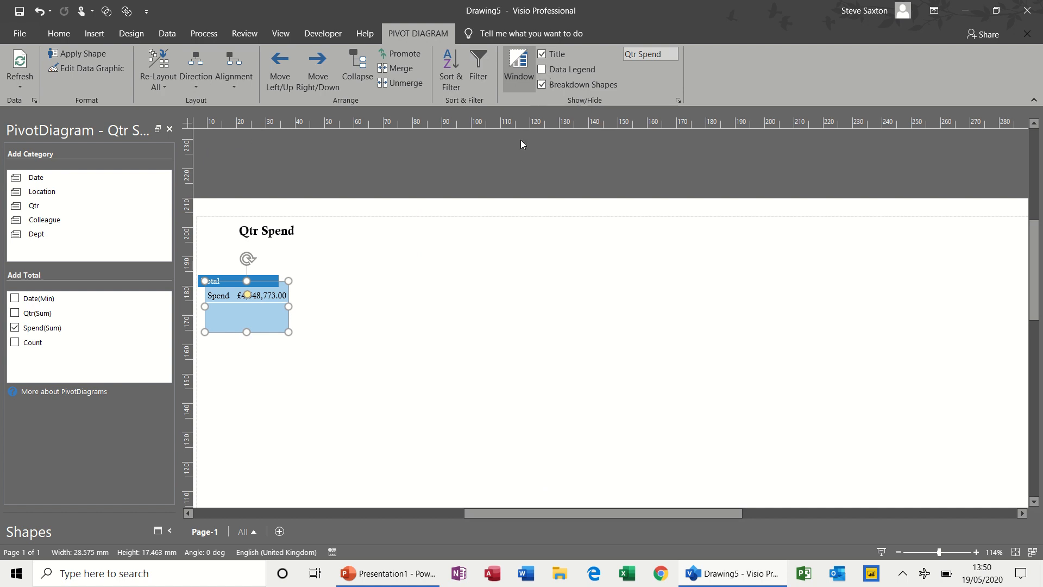
pyautogui.click(545, 51)
pyautogui.click(546, 51)
# Move the "Qtr Spend" title down and slightly left, closer to the Total node.
pyautogui.click(282, 234)
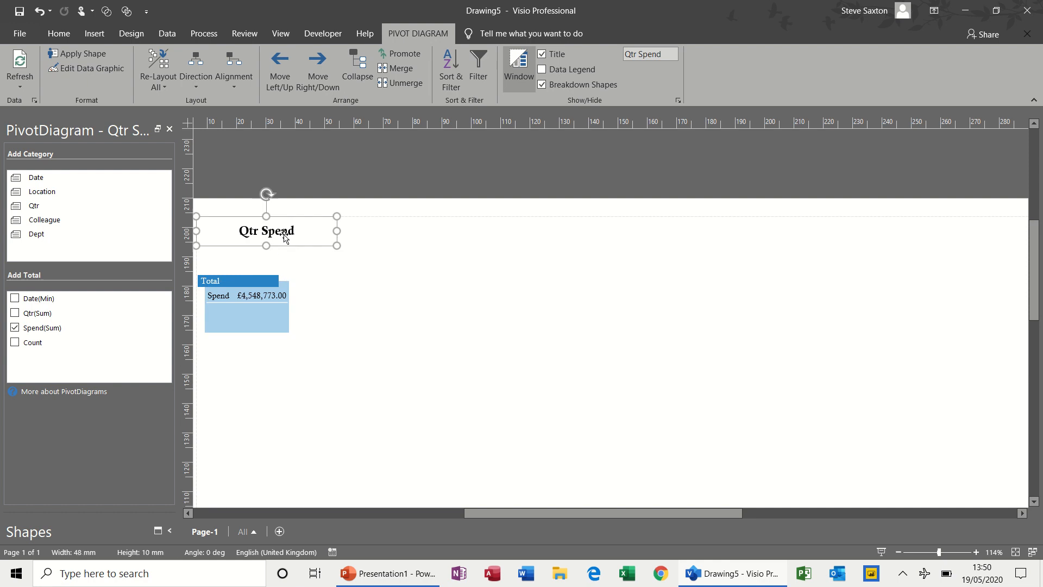
pyautogui.moveTo(284, 219); pyautogui.dragTo(275, 235)
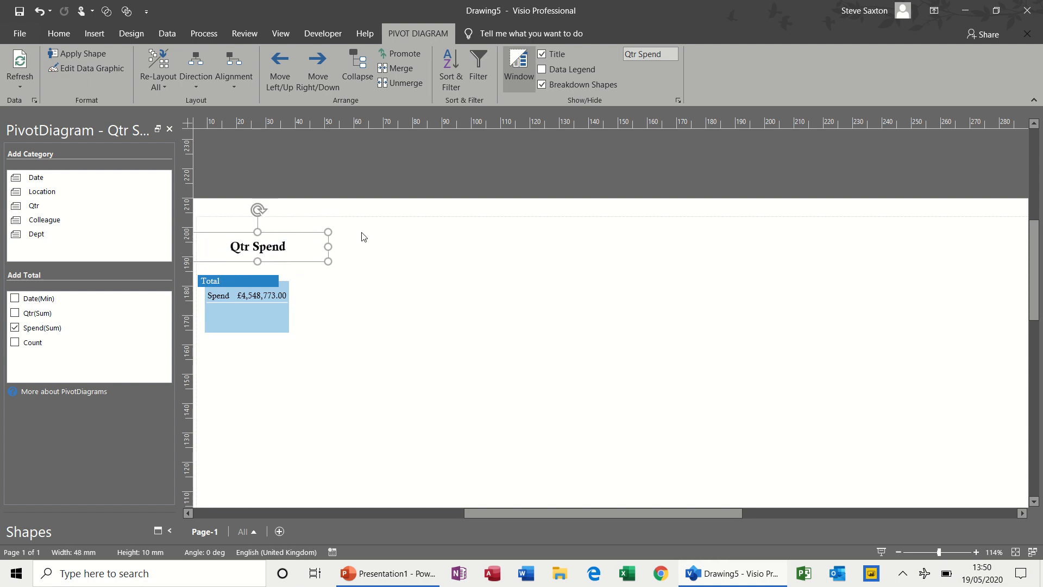
pyautogui.click(351, 303)
# Break down the Total node by the Qtr category.
pyautogui.click(272, 319)
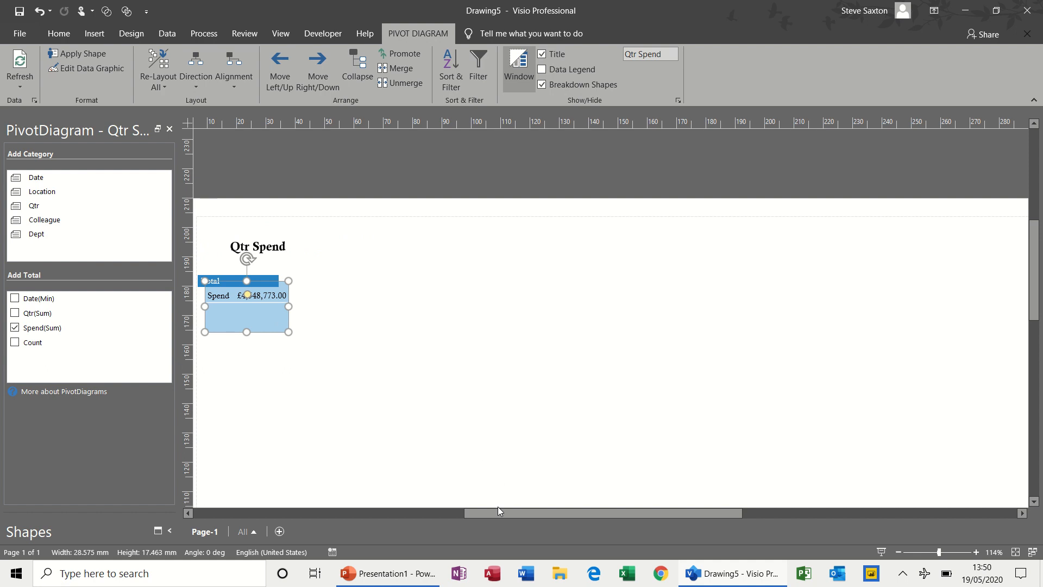
pyautogui.moveTo(498, 511); pyautogui.dragTo(454, 510)
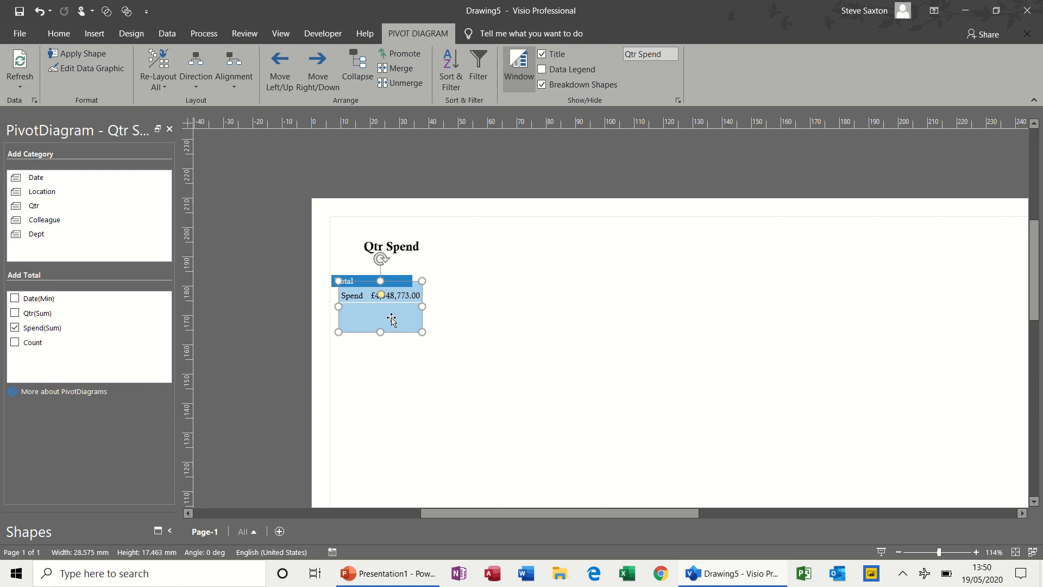
pyautogui.click(78, 207)
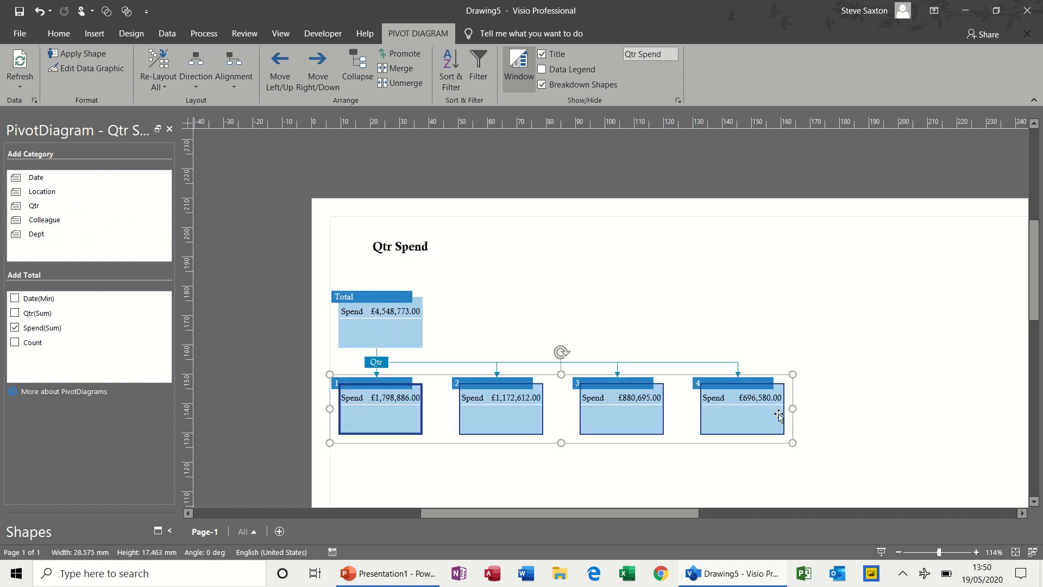
pyautogui.click(234, 86)
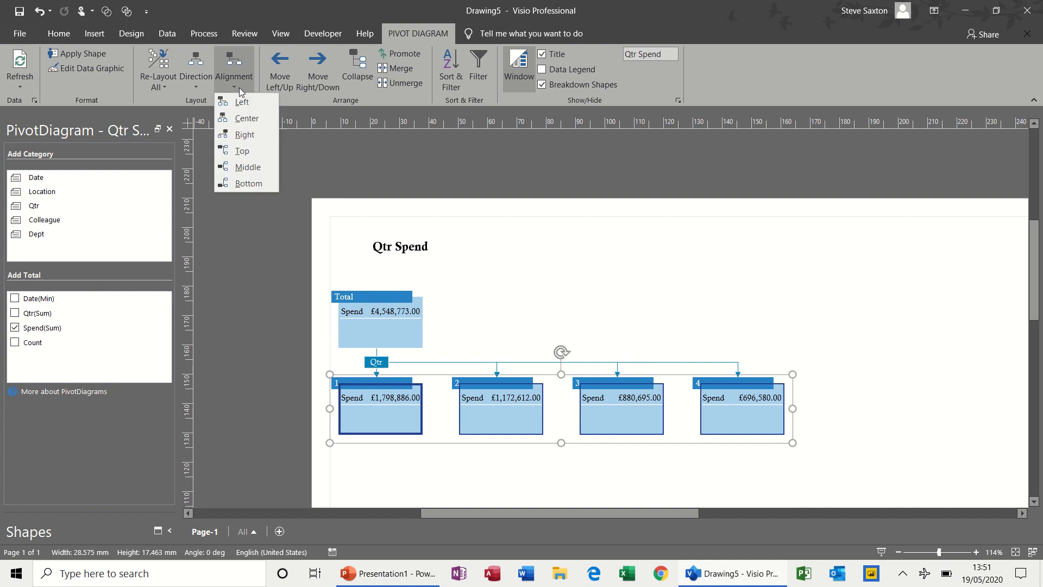
pyautogui.click(197, 84)
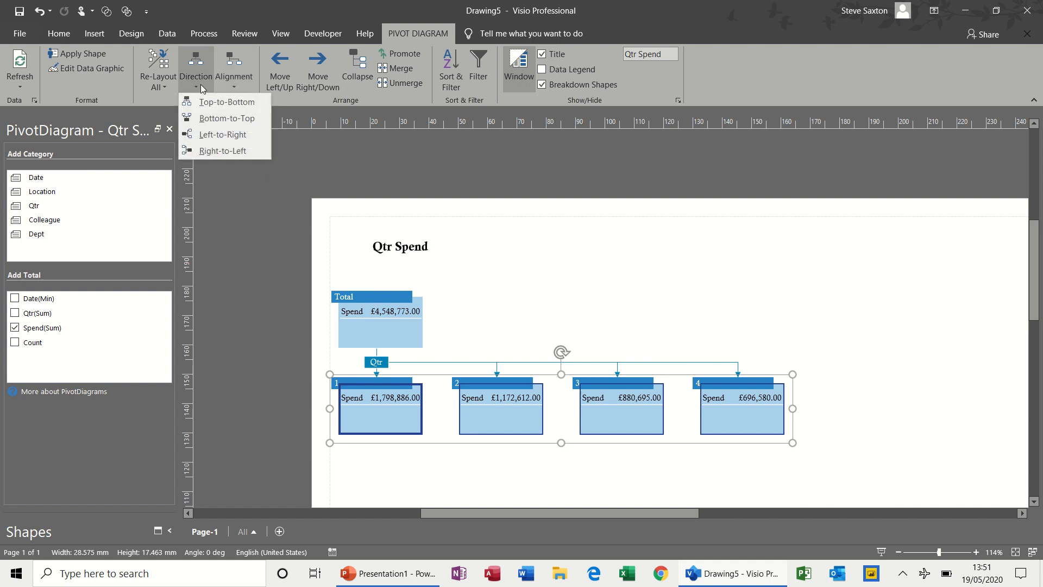
pyautogui.click(233, 85)
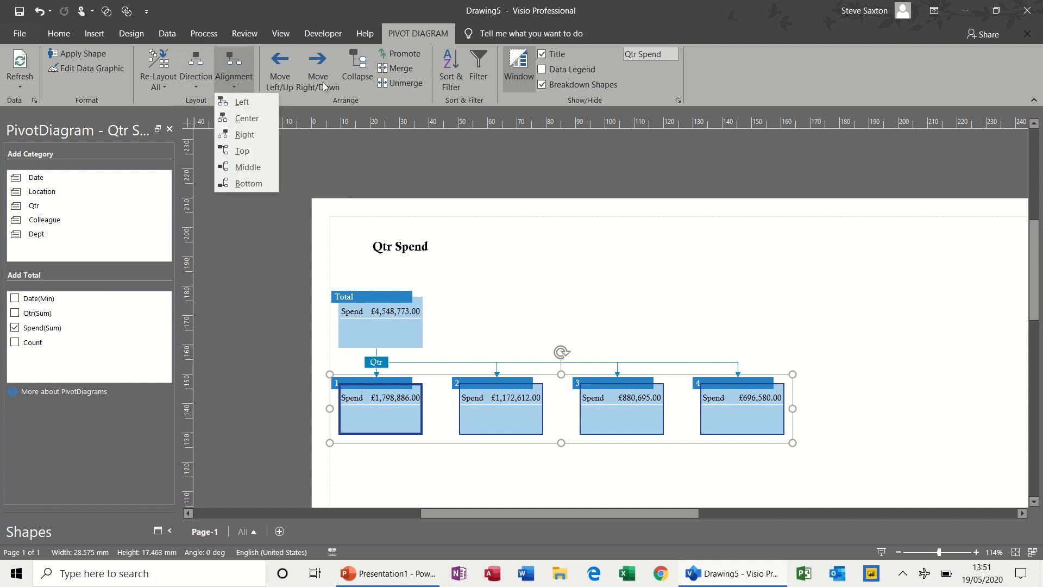
pyautogui.click(499, 405)
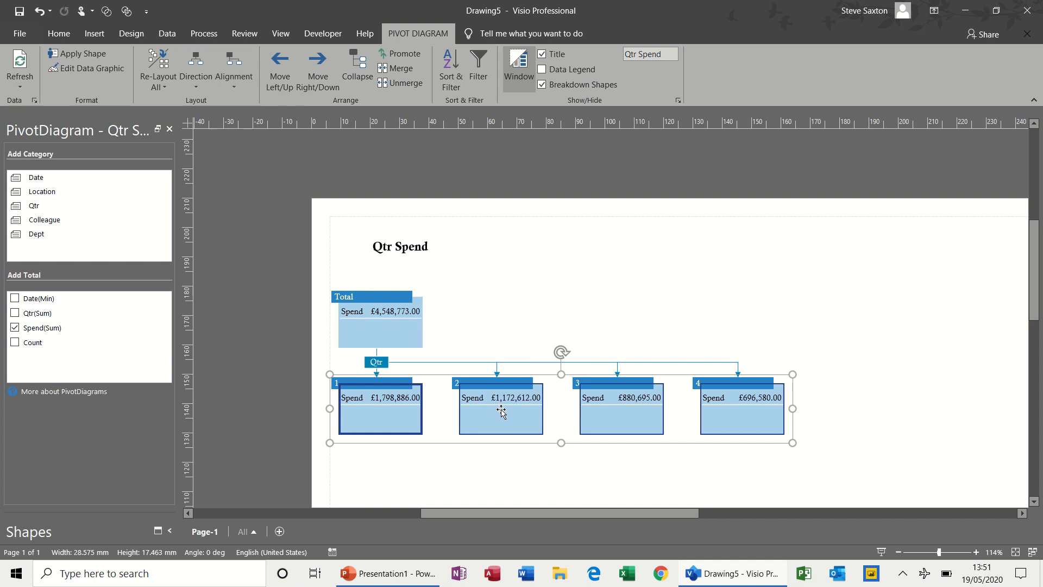
# Break down the quarter 1 node by the Dept category.
pyautogui.click(501, 411)
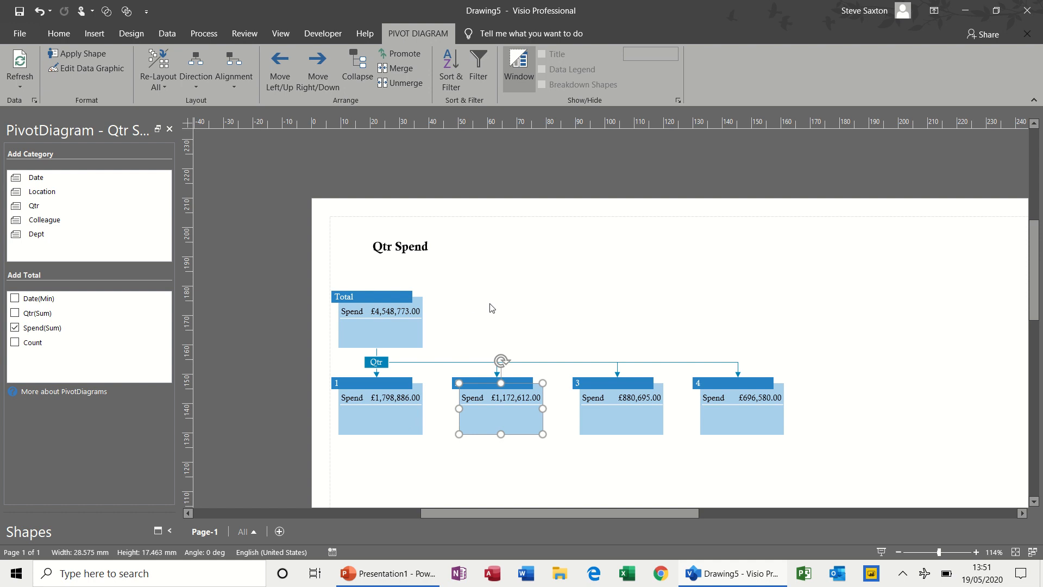
pyautogui.click(411, 333)
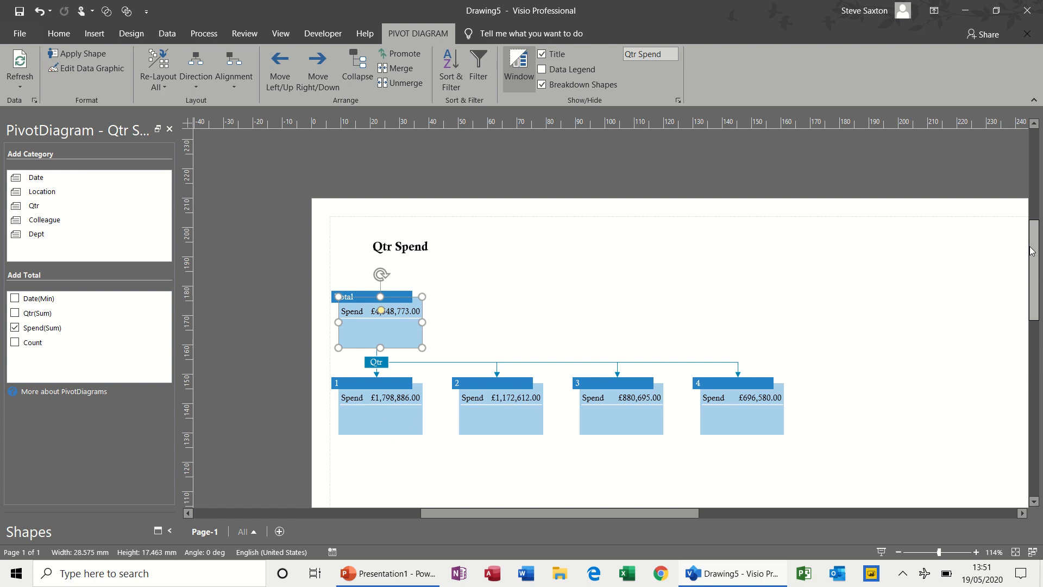
pyautogui.scroll(-3, 1033, 251)
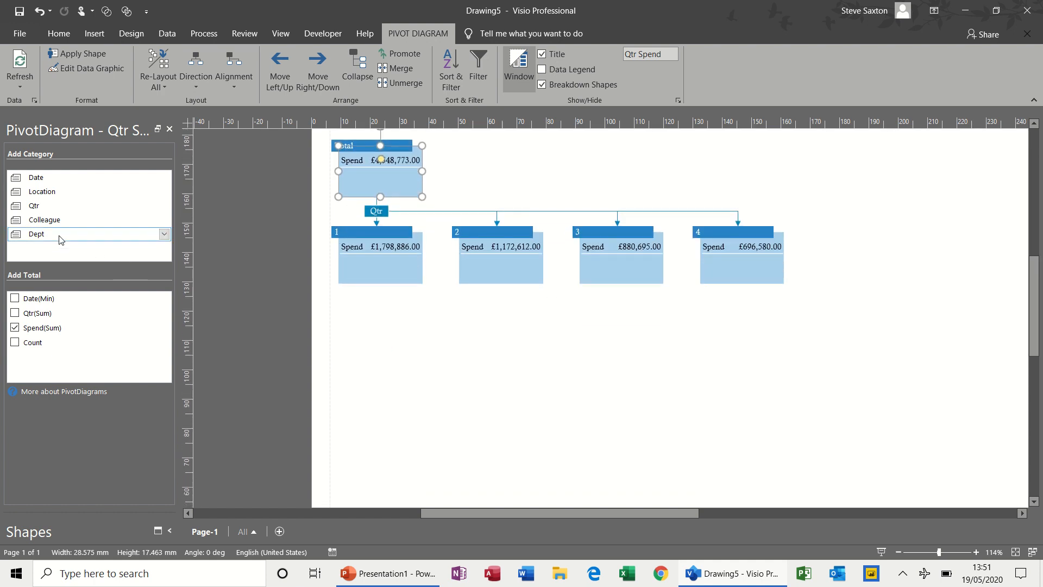
pyautogui.click(350, 264)
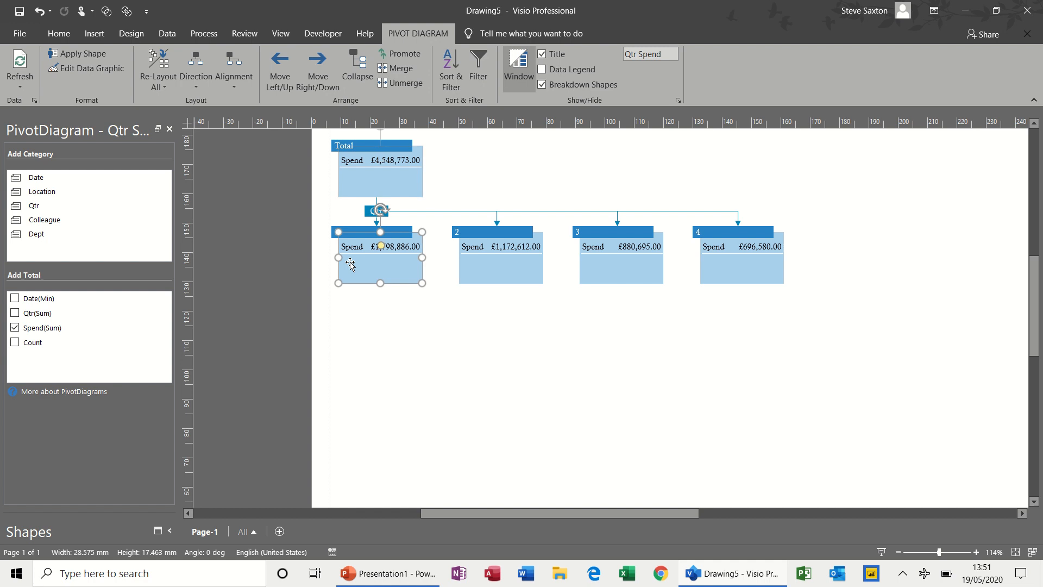
pyautogui.click(43, 235)
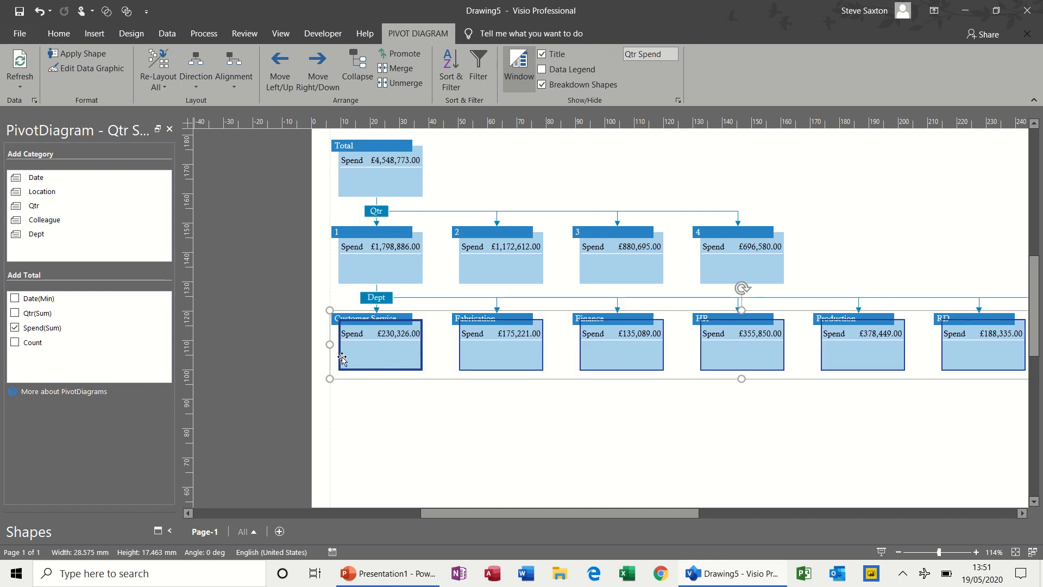
# Apply Top alignment to the department nodes under quarter 1 so they stack vertically.
pyautogui.click(379, 279)
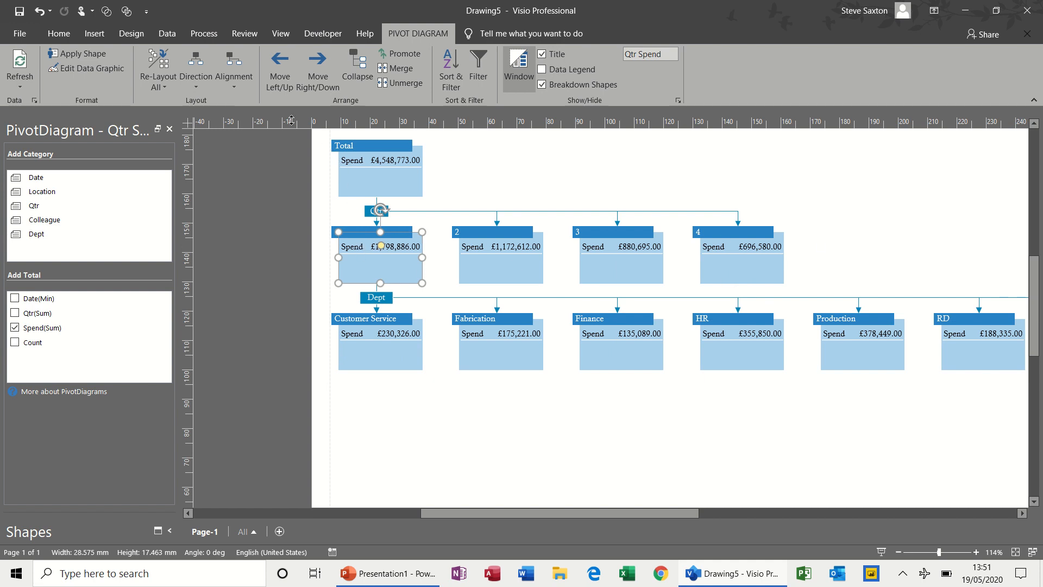
pyautogui.click(239, 88)
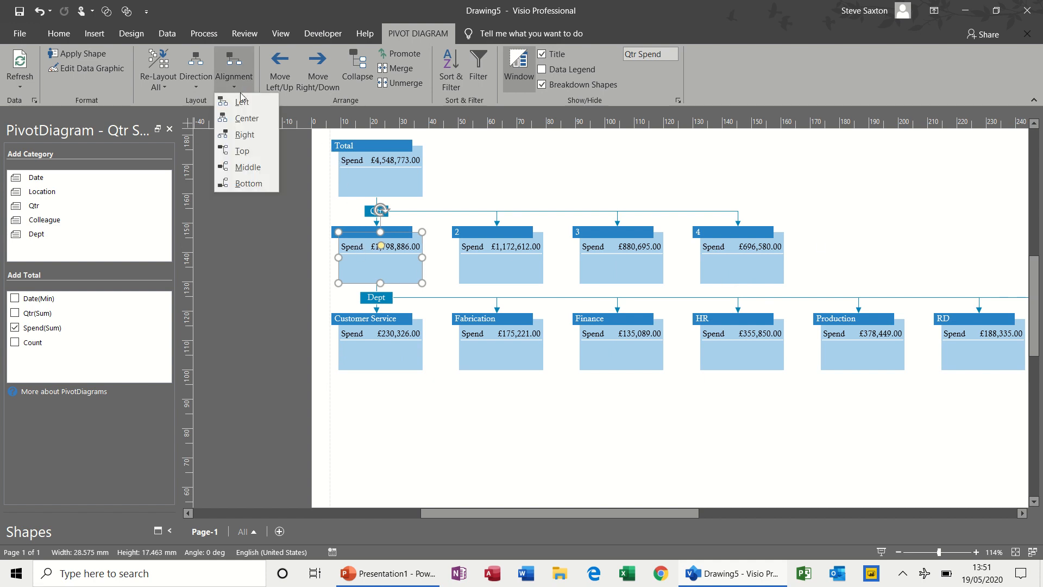
pyautogui.click(245, 151)
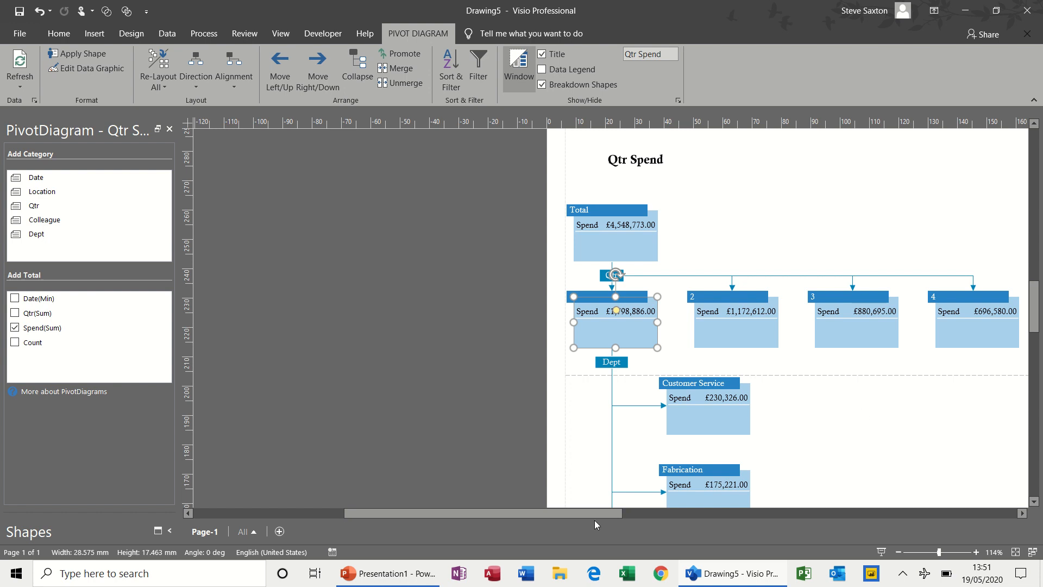
pyautogui.moveTo(590, 513); pyautogui.dragTo(672, 520)
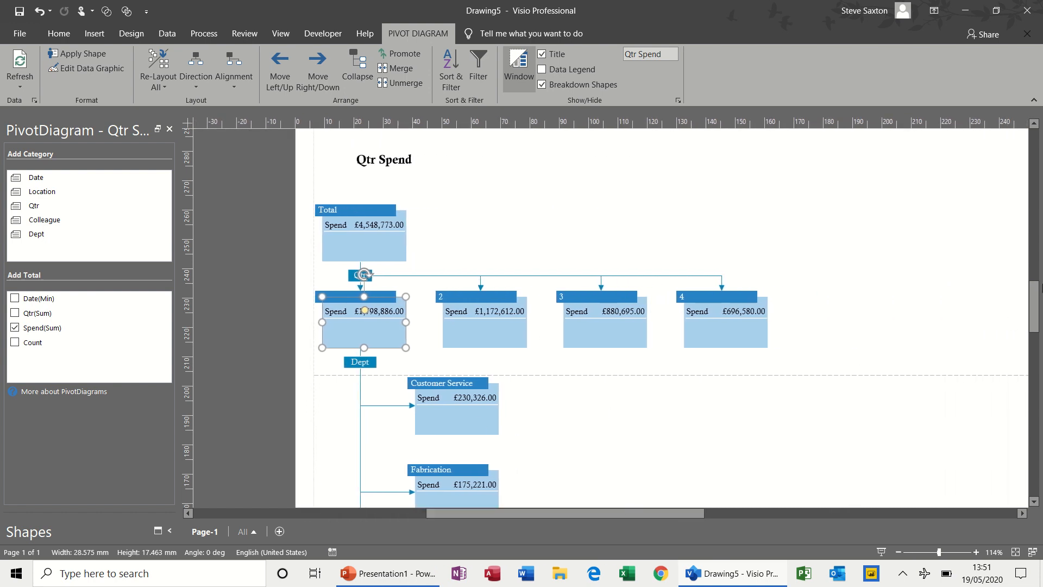
pyautogui.moveTo(1039, 288)
pyautogui.mouseDown()
pyautogui.moveTo(1041, 359)
pyautogui.moveTo(1041, 307)
pyautogui.mouseUp()
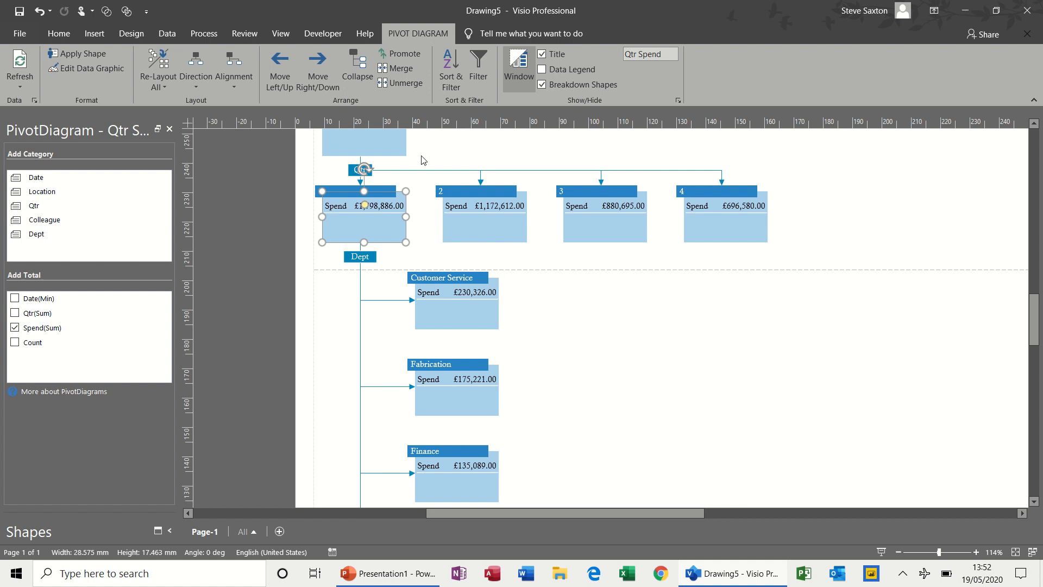
# Filter the Dept breakdown under quarter 1 to show only data where Dept equals HR.
pyautogui.click(478, 77)
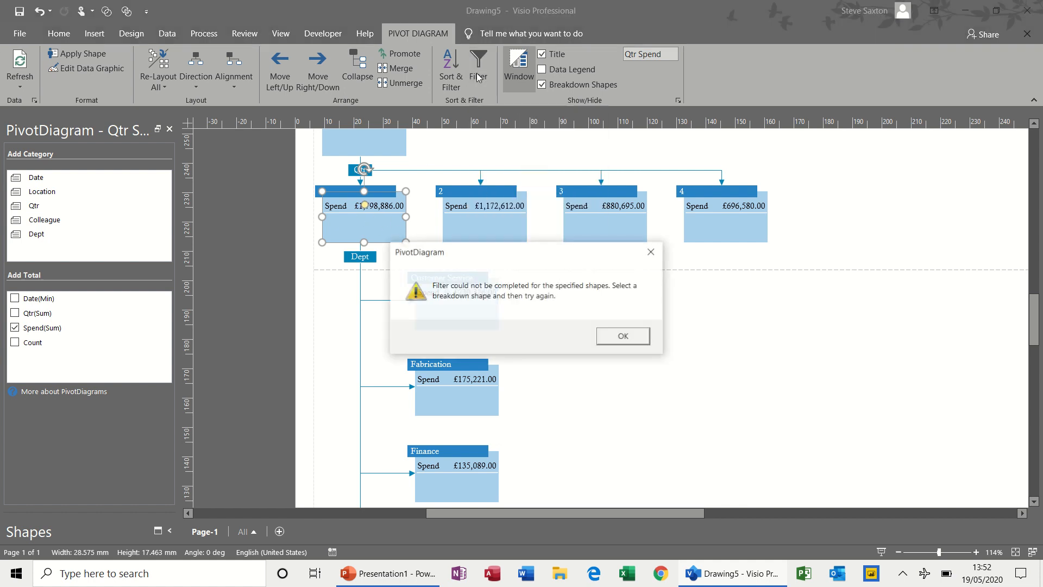
pyautogui.click(615, 336)
pyautogui.click(360, 256)
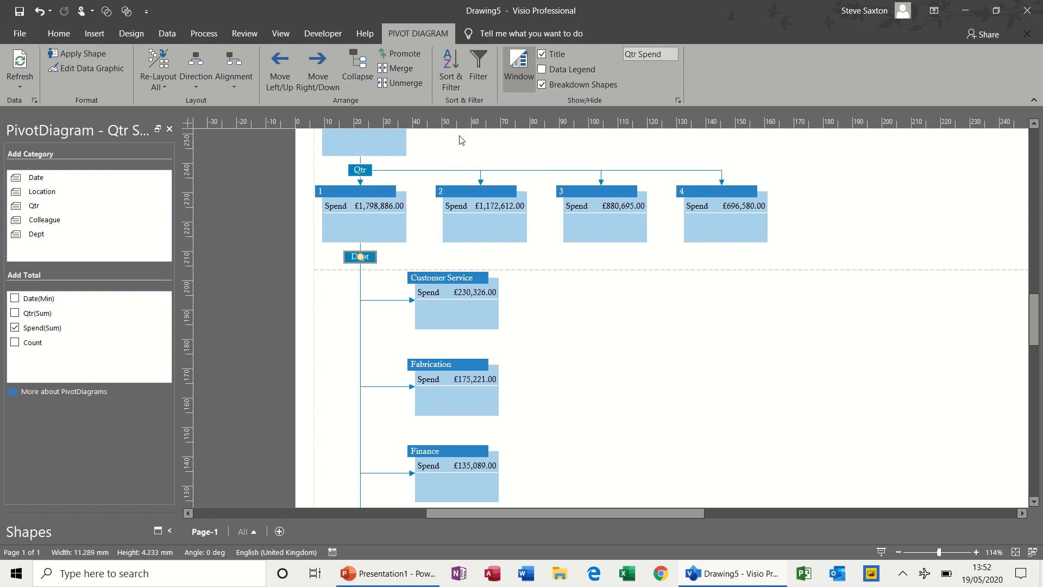
pyautogui.click(477, 80)
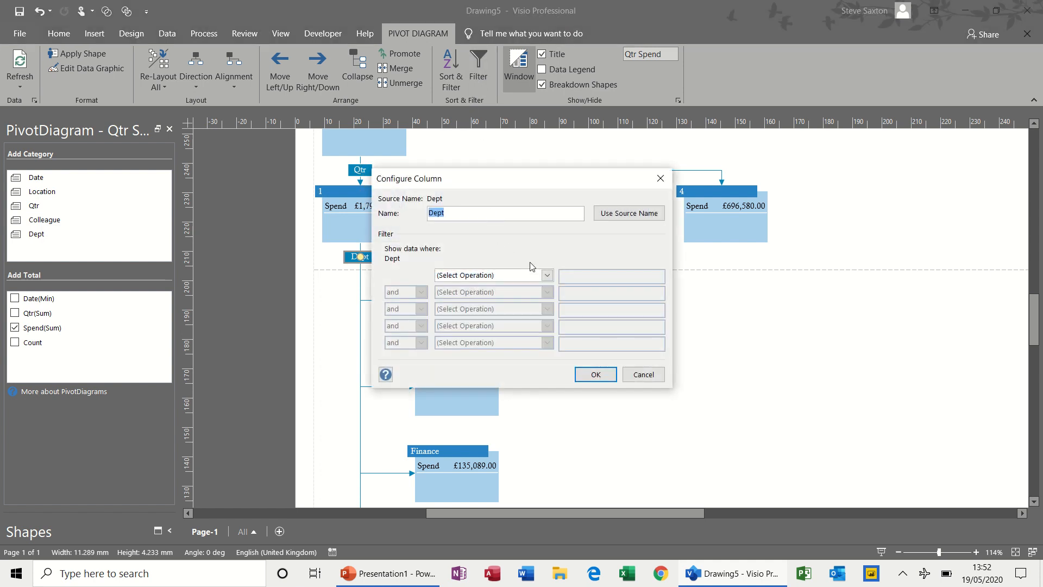
pyautogui.click(548, 275)
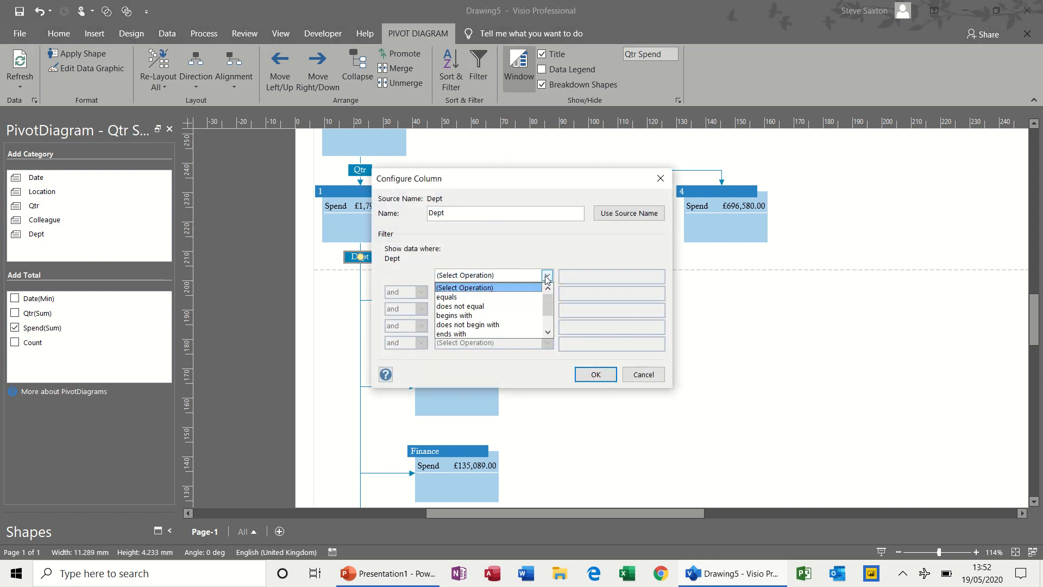
pyautogui.click(516, 296)
pyautogui.click(573, 279)
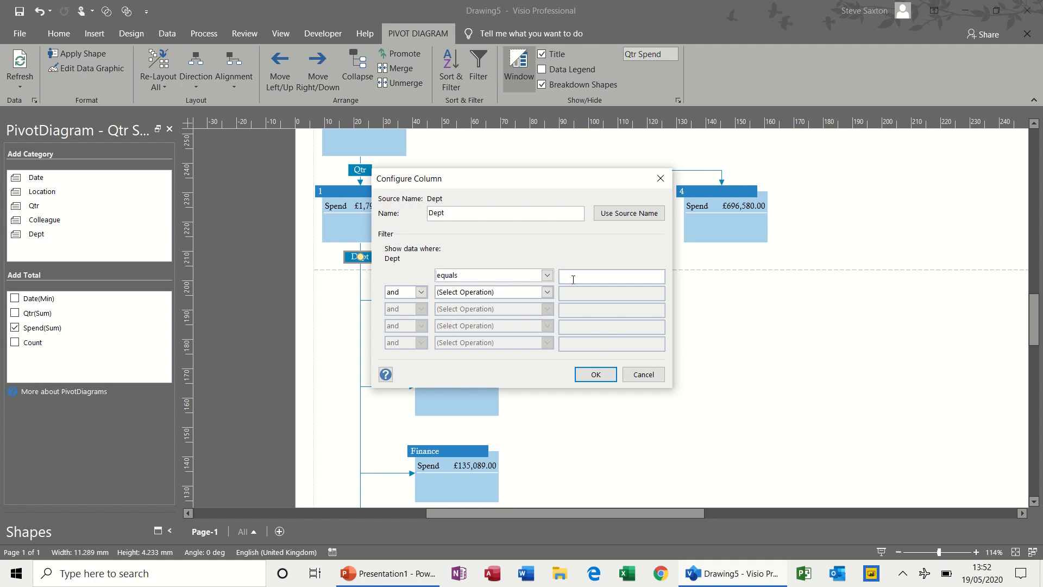
pyautogui.click(603, 373)
pyautogui.click(602, 374)
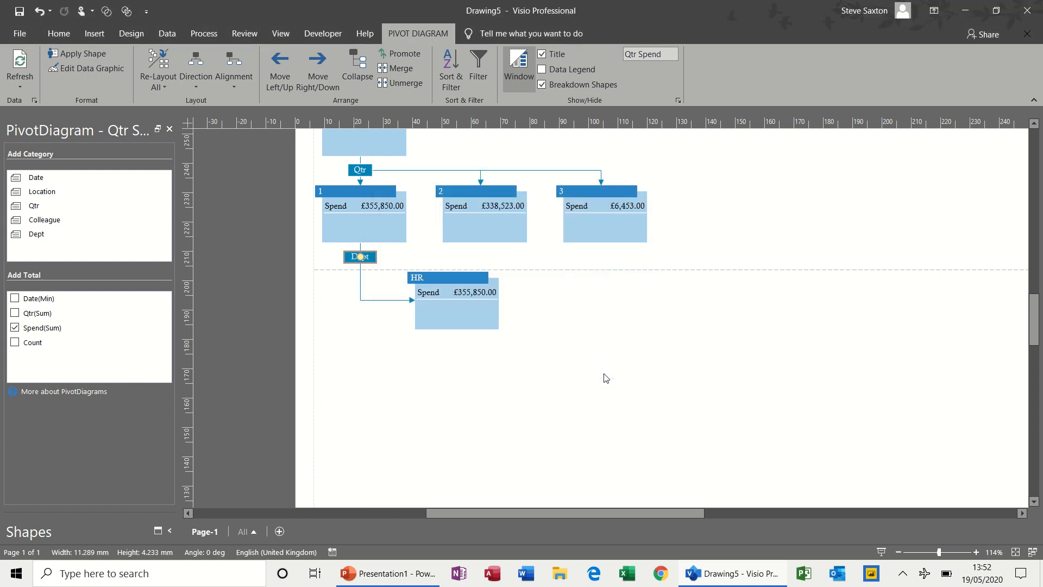
# Break down the HR node by the Colleague category and apply Top alignment to the level below it.
pyautogui.click(472, 317)
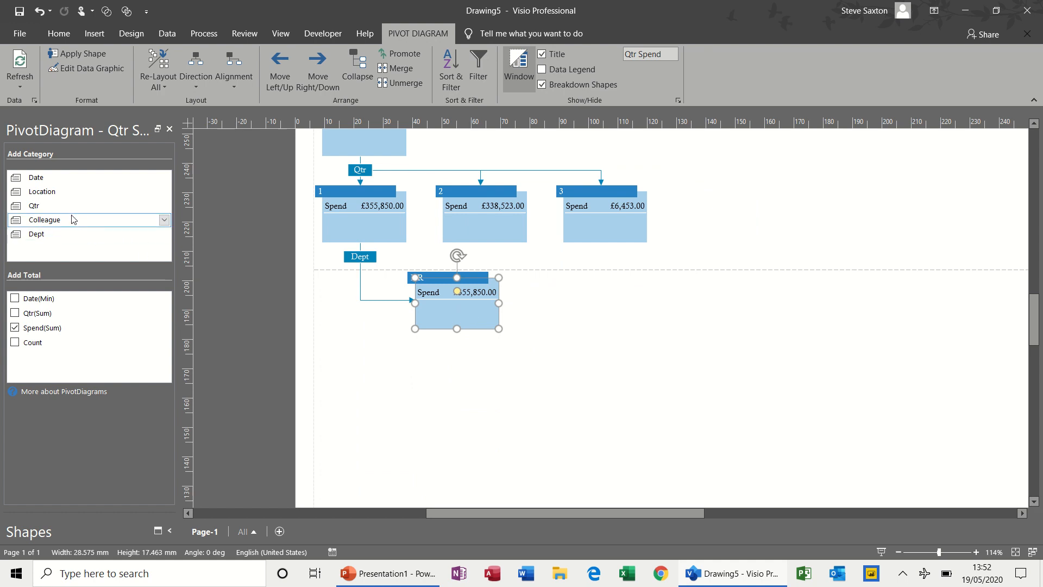
pyautogui.click(89, 221)
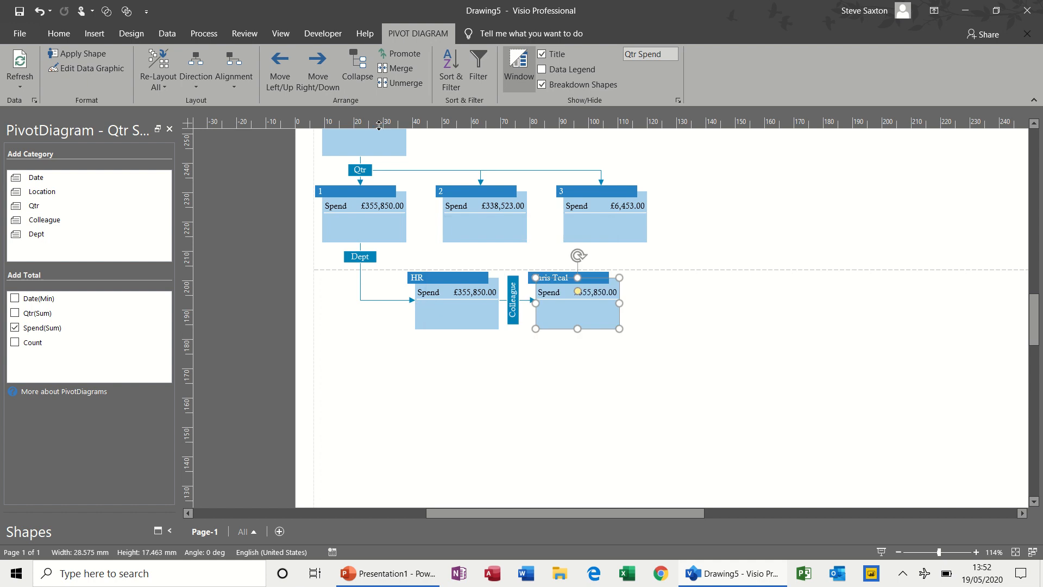
pyautogui.click(495, 314)
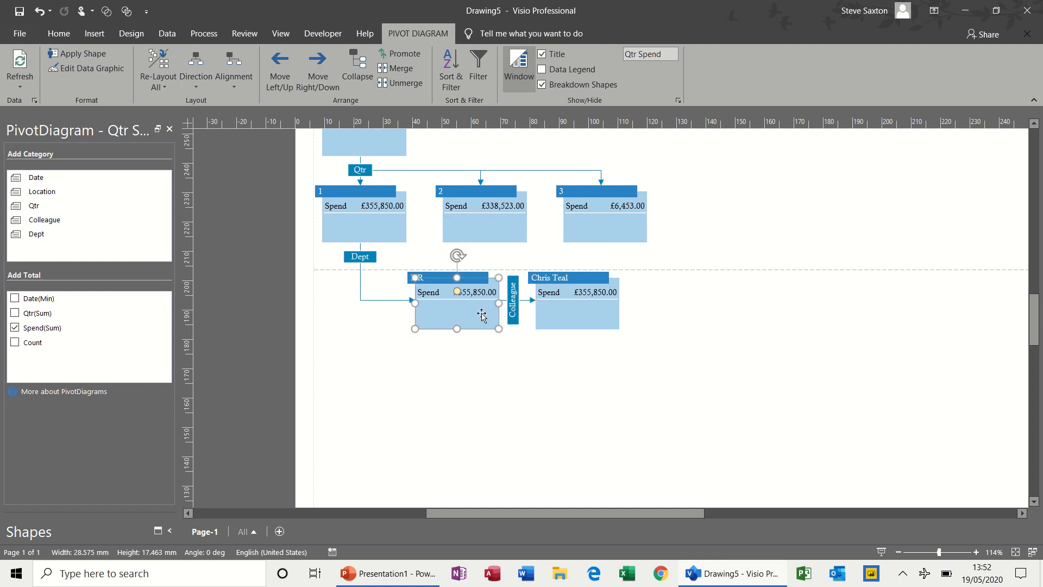
pyautogui.click(236, 85)
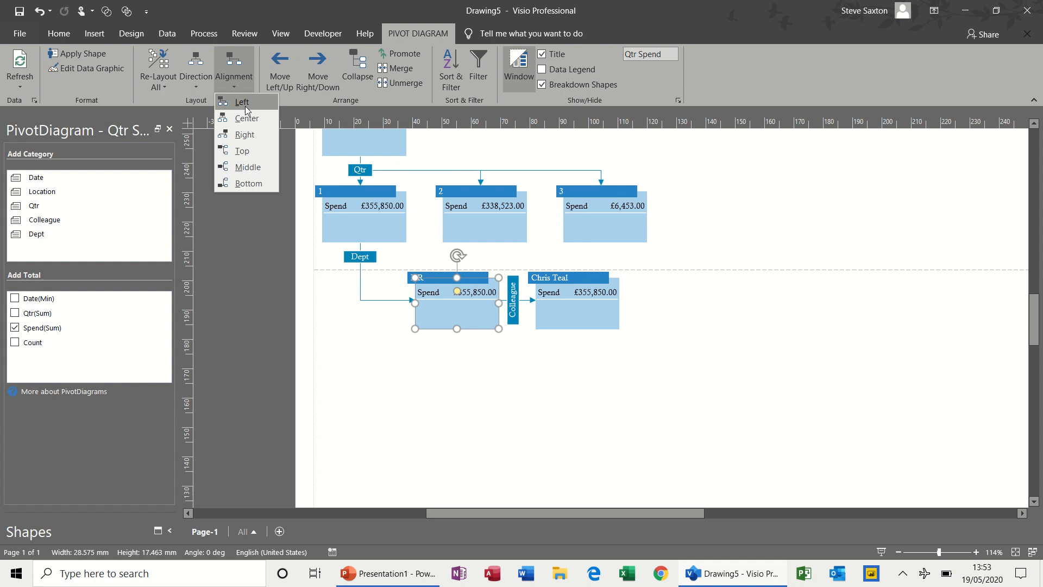
pyautogui.click(244, 151)
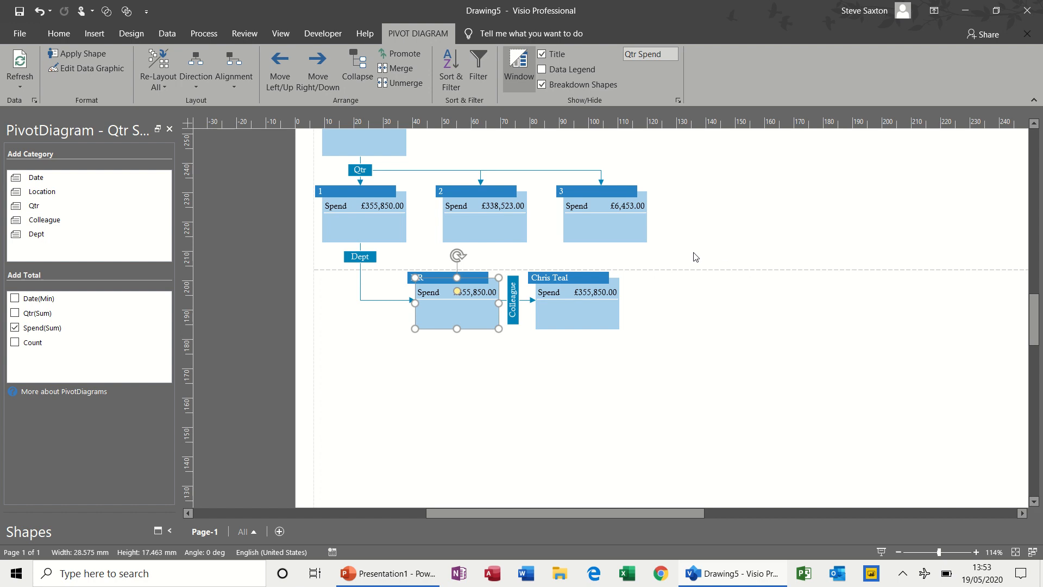
# Collapse the Colleague level under the HR node and the Dept level under the quarter 1 node.
pyautogui.moveTo(1034, 321); pyautogui.dragTo(1035, 304)
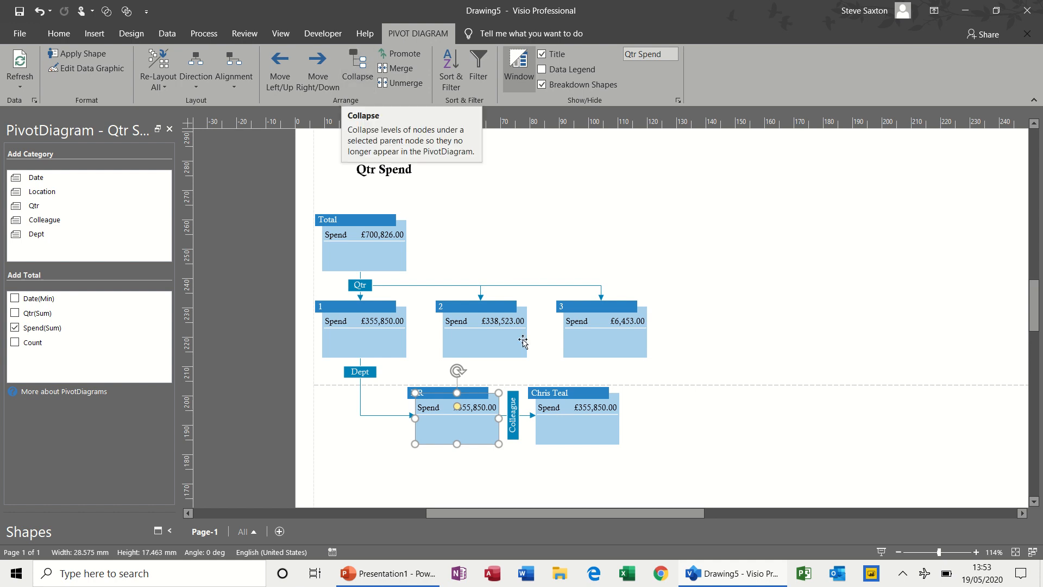
pyautogui.click(354, 64)
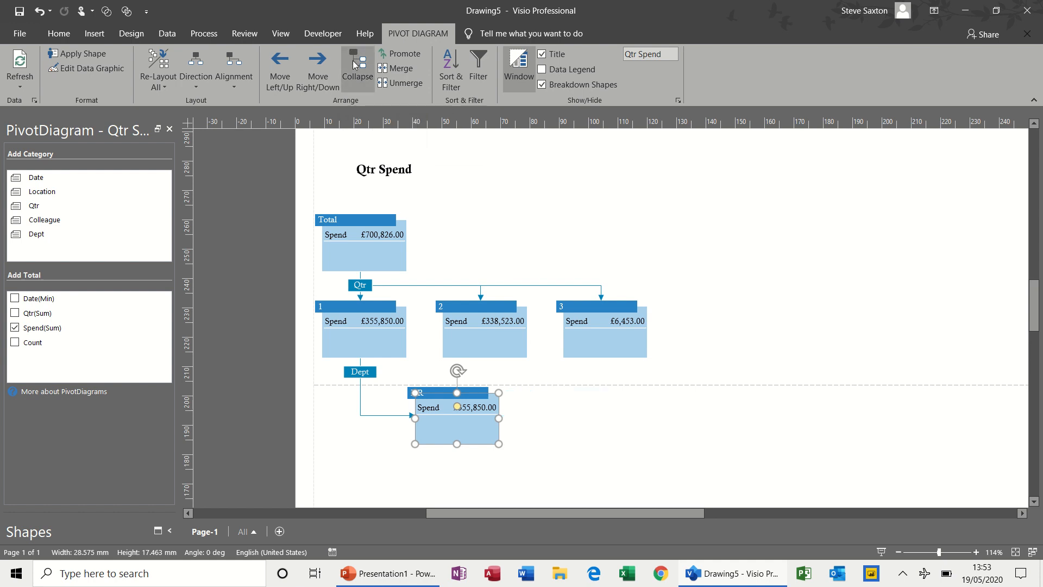
pyautogui.click(374, 347)
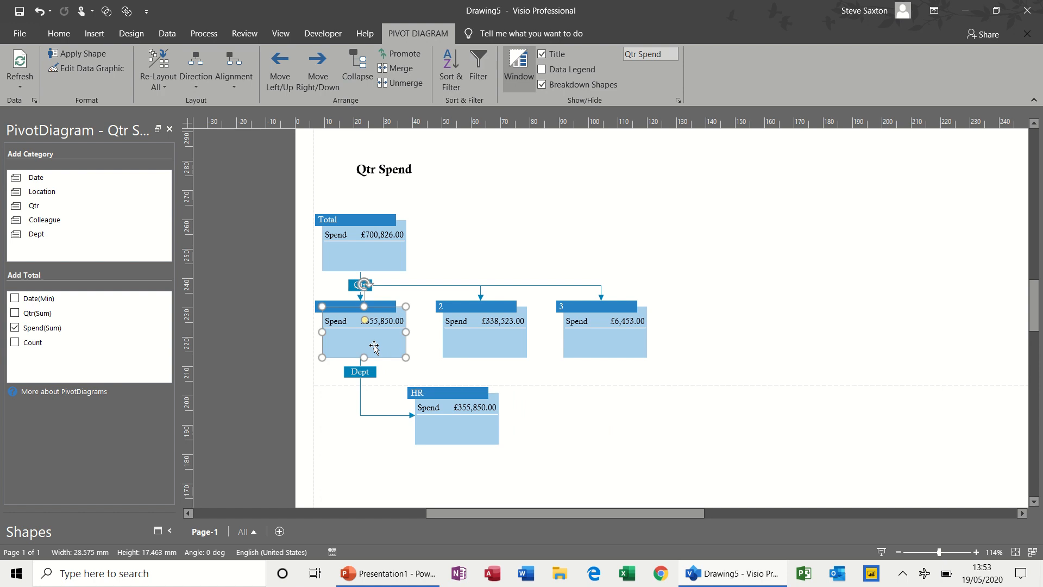
pyautogui.click(368, 61)
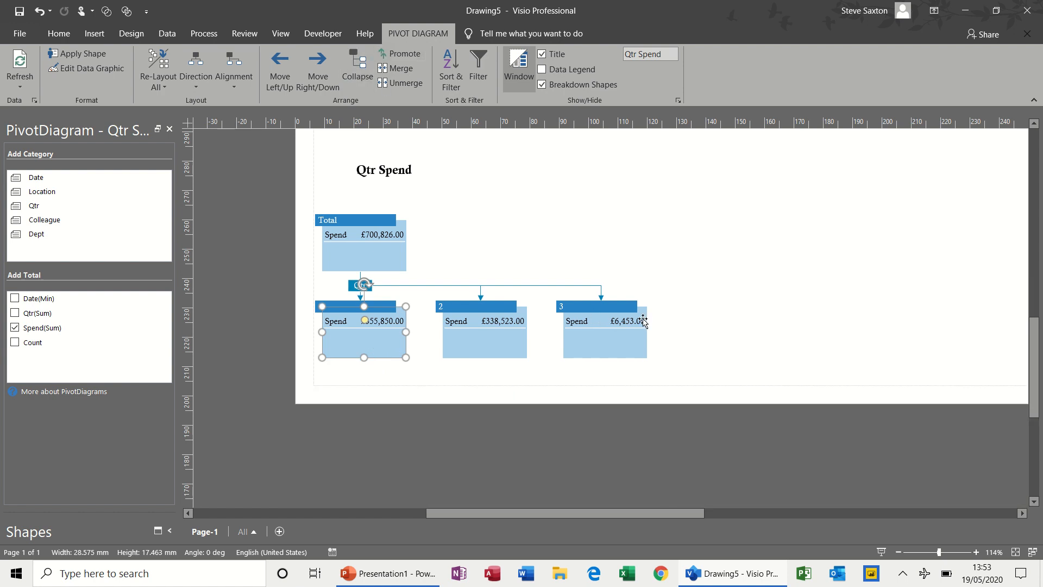
# Collapse the Qtr level under the Total node and break Total down by the Location category instead.
pyautogui.click(551, 238)
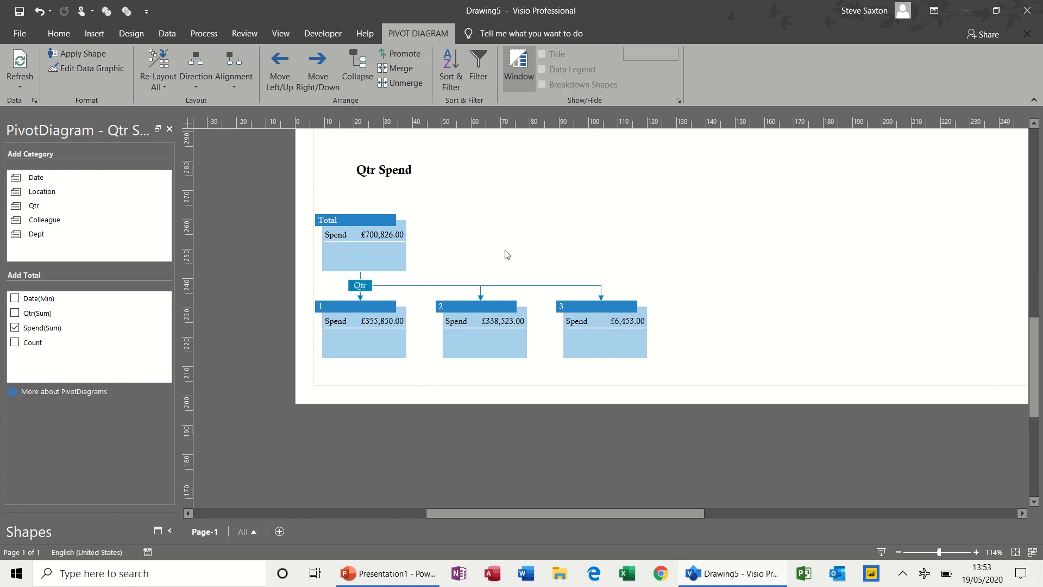
pyautogui.click(384, 253)
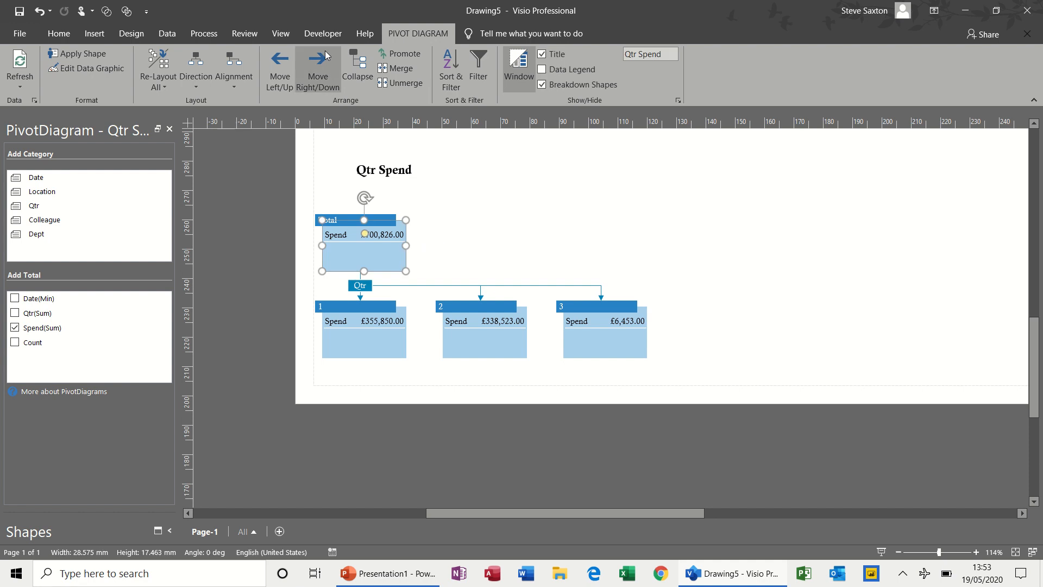
pyautogui.click(357, 65)
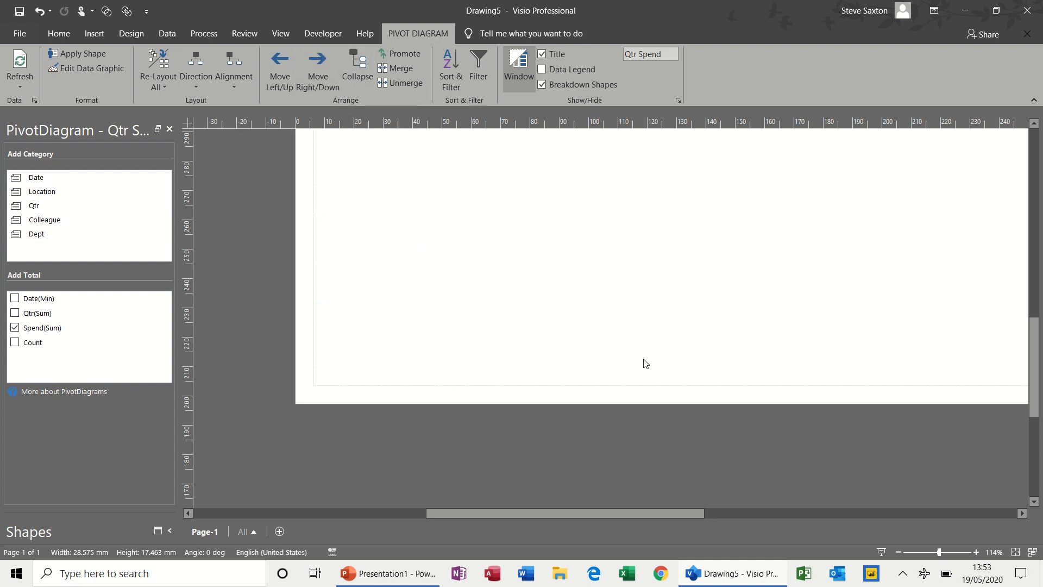
pyautogui.moveTo(1038, 349); pyautogui.dragTo(1037, 270)
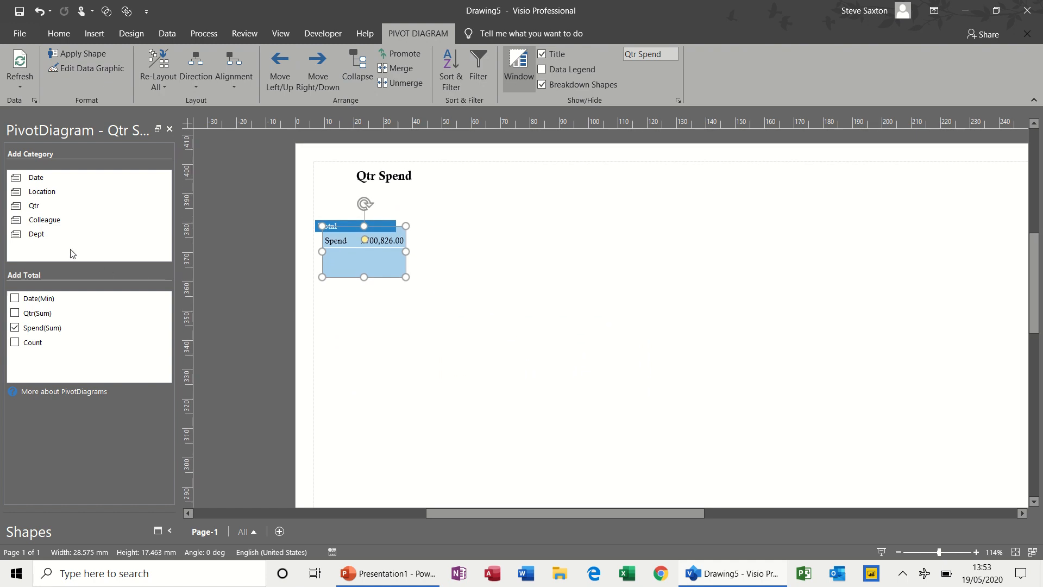
pyautogui.click(51, 191)
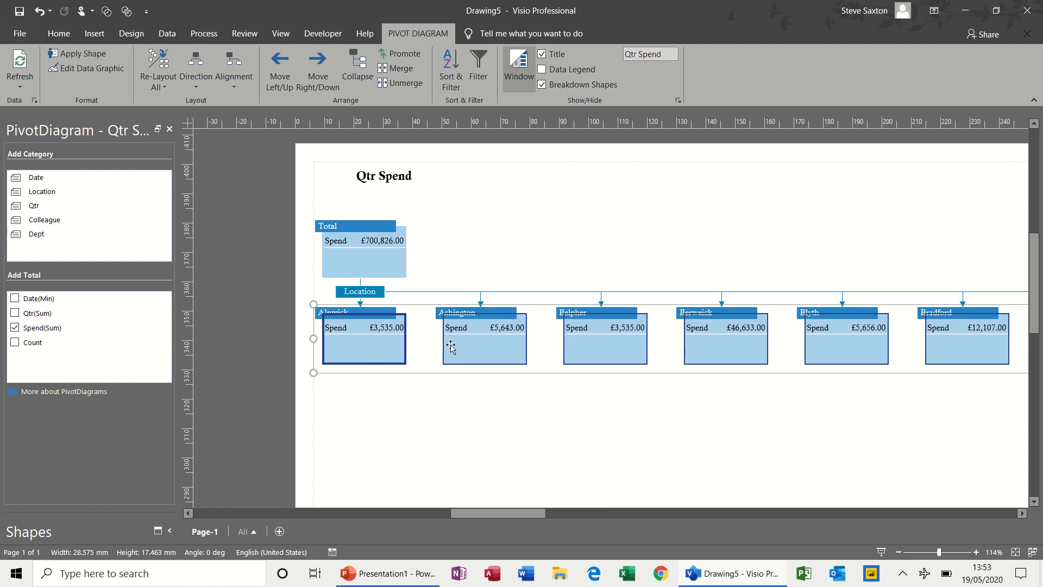
# Try to add a Qtr breakdown below the Alnwick node, including from the Location connector shape.
pyautogui.click(385, 353)
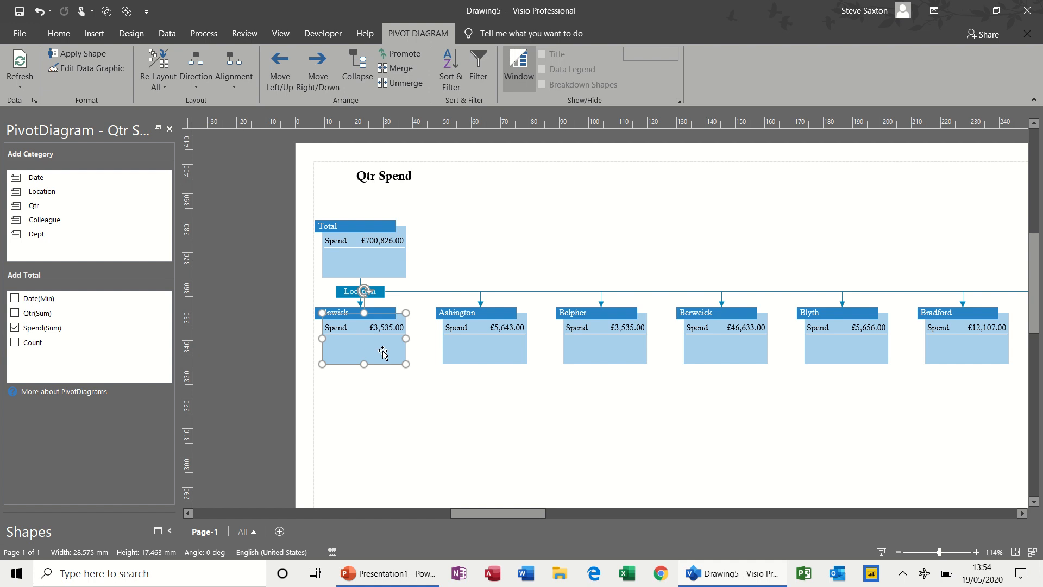
pyautogui.click(99, 212)
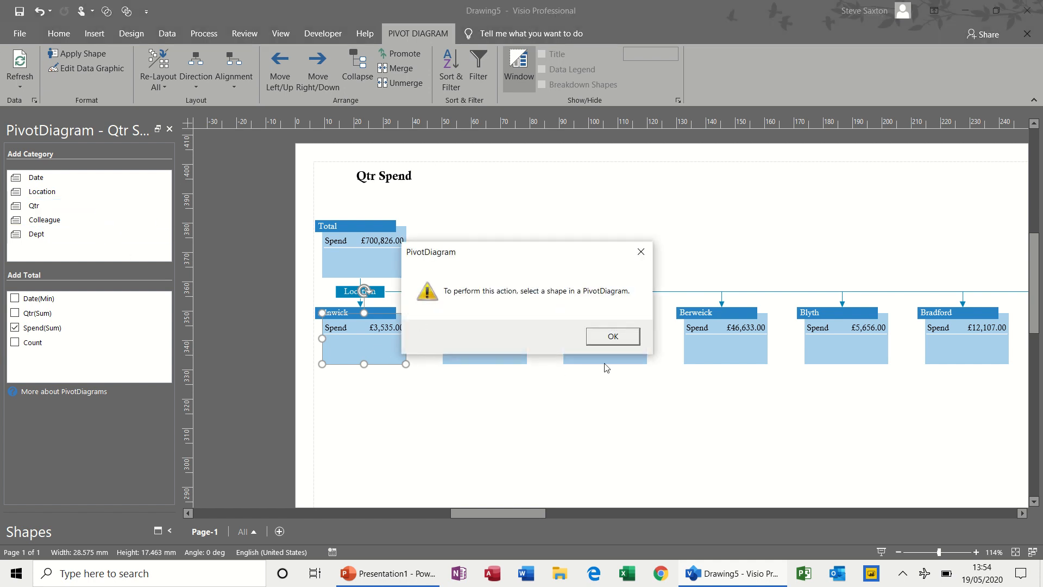
pyautogui.click(613, 337)
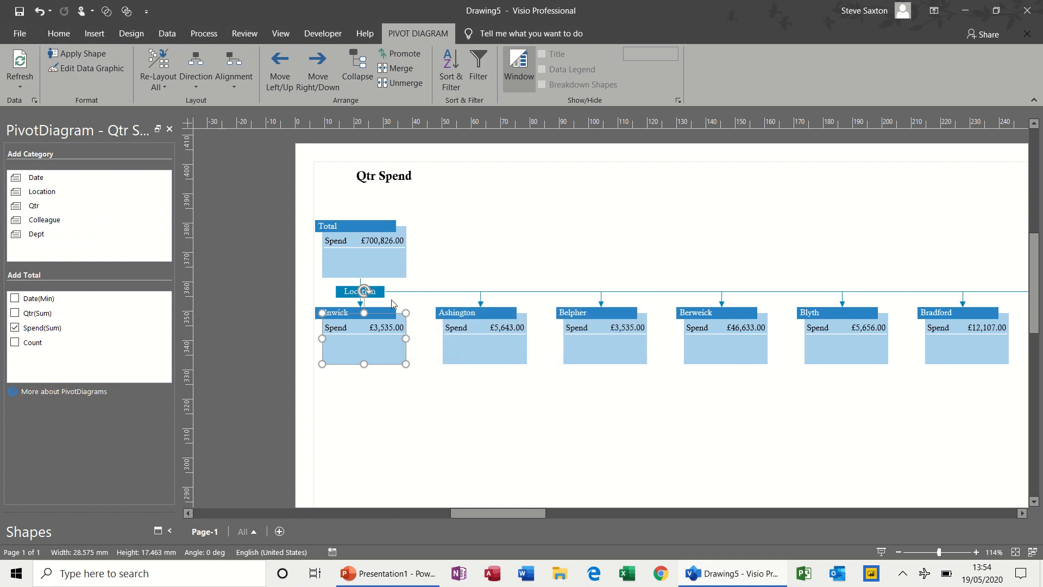
pyautogui.click(382, 296)
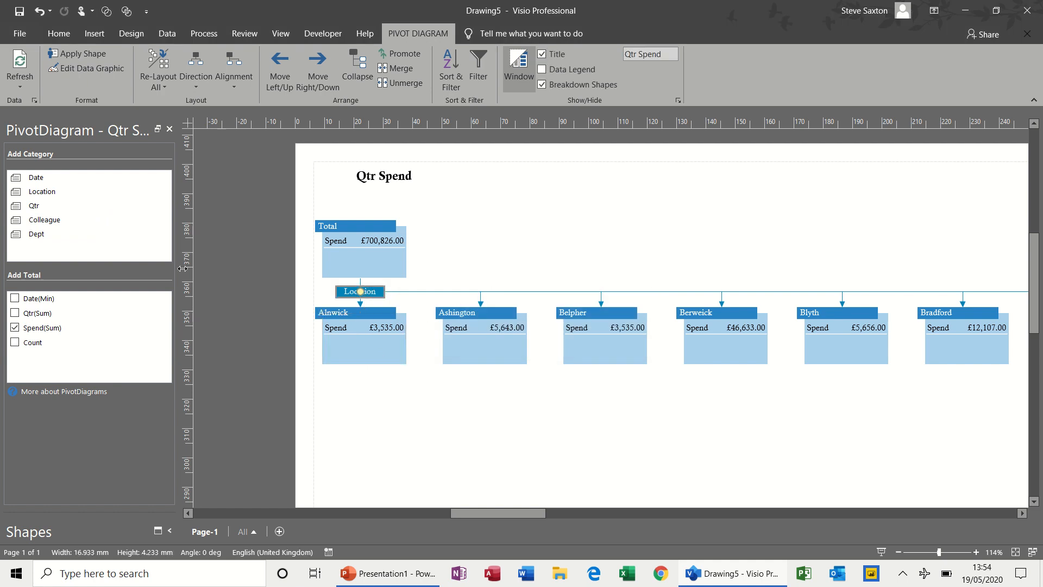
pyautogui.click(48, 211)
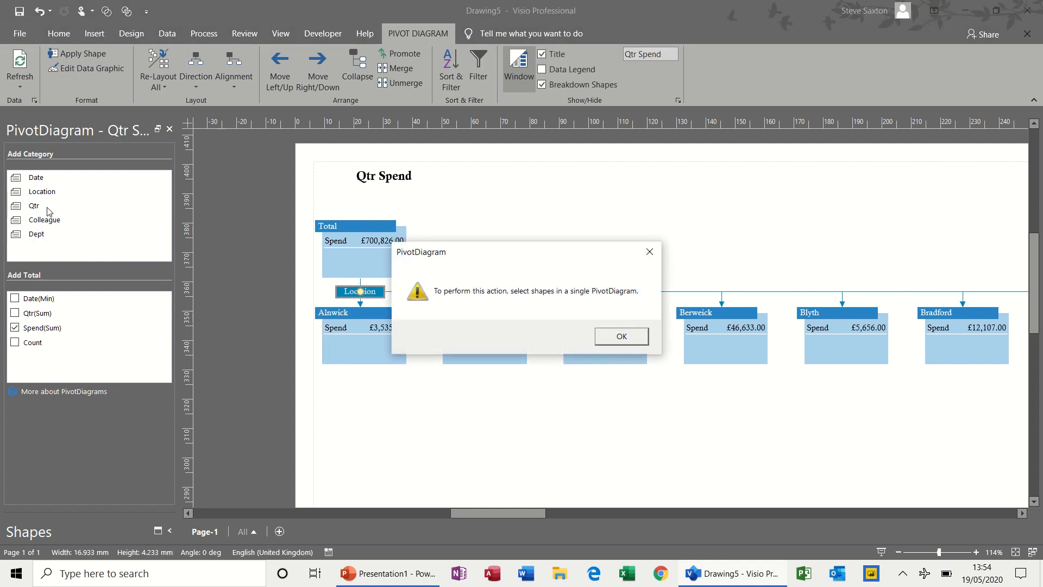
pyautogui.click(623, 338)
# Break down the Alnwick location node by the Qtr category and clear the selection.
pyautogui.click(382, 356)
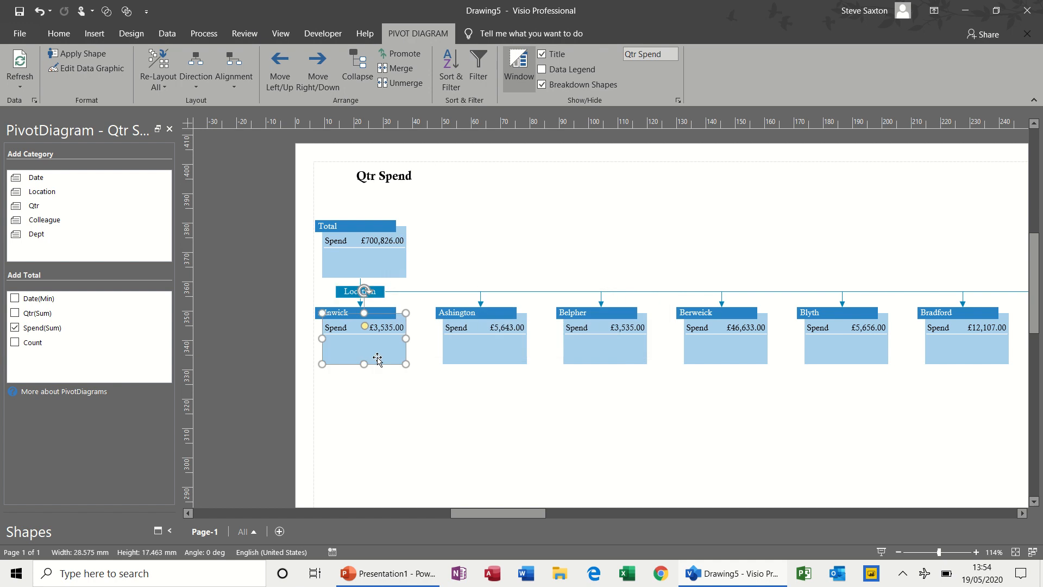
pyautogui.click(59, 208)
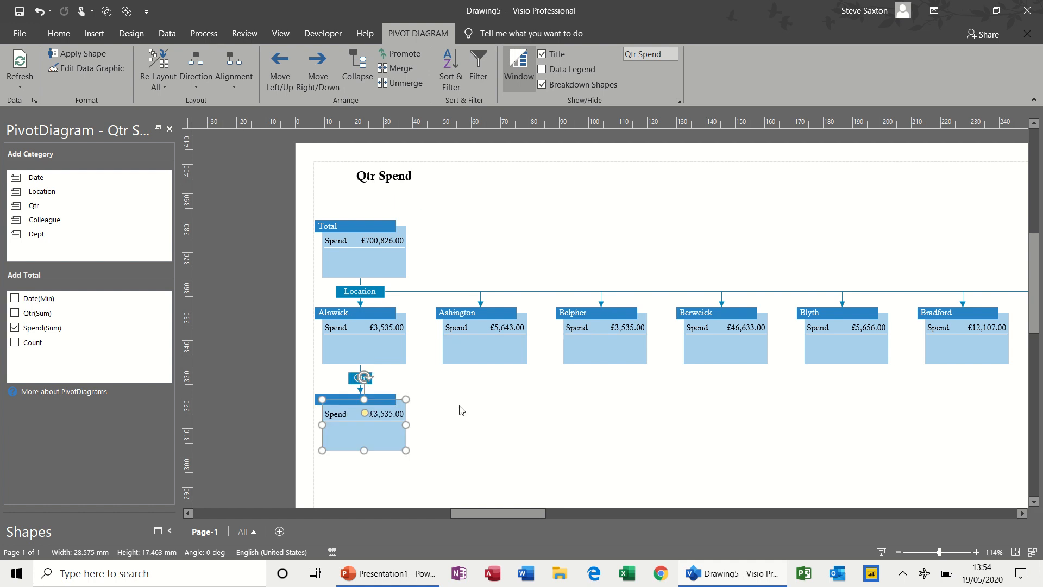
pyautogui.click(448, 396)
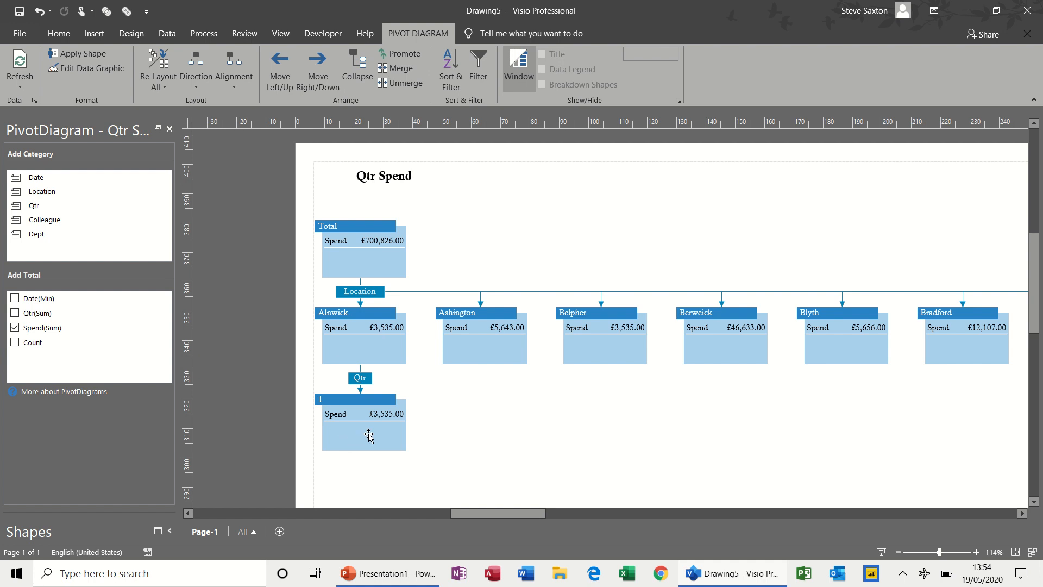
# Break down the Ashington and Derby location nodes by the Qtr category.
pyautogui.click(482, 346)
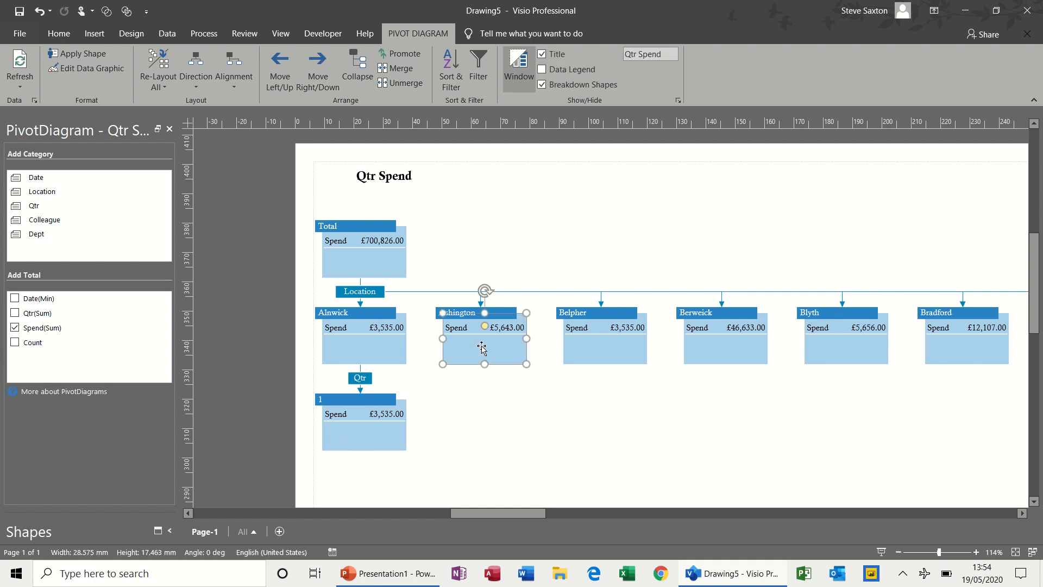
pyautogui.click(71, 205)
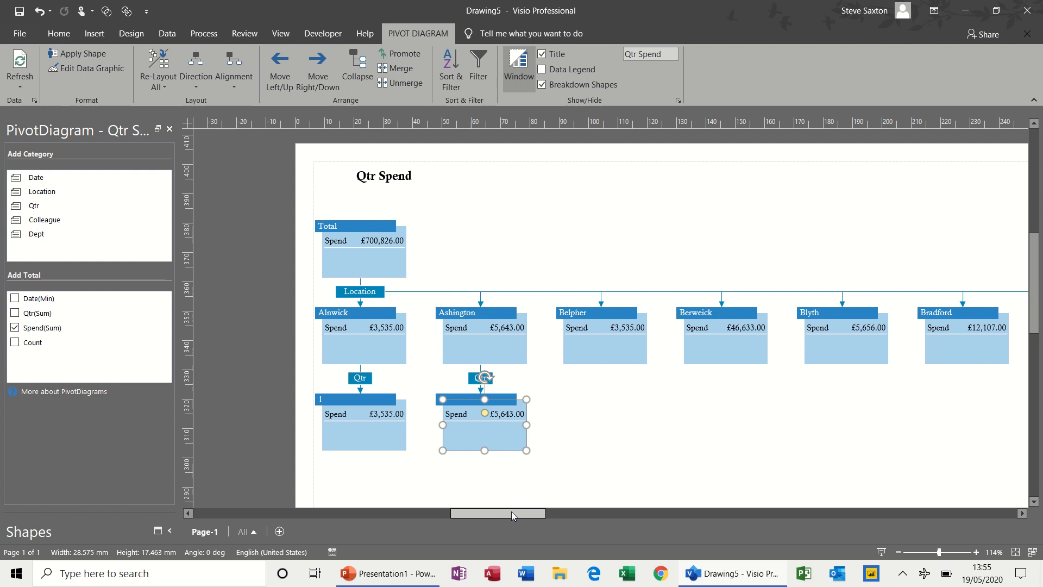
pyautogui.moveTo(511, 511); pyautogui.dragTo(644, 529)
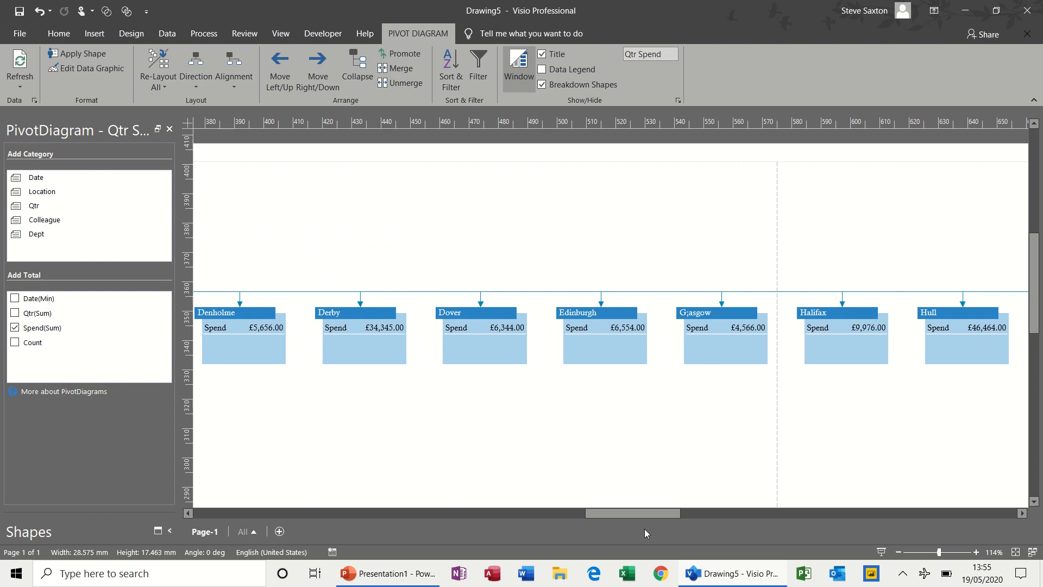
pyautogui.click(350, 345)
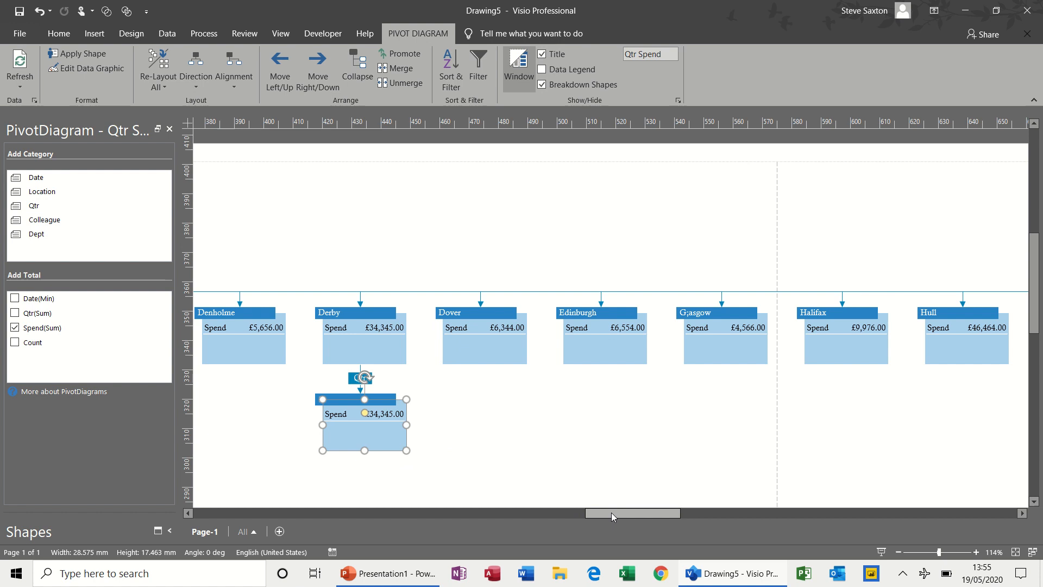
# Collapse the Qtr level under Alnwick and the whole Location level under the Total node.
pyautogui.moveTo(611, 513); pyautogui.dragTo(461, 520)
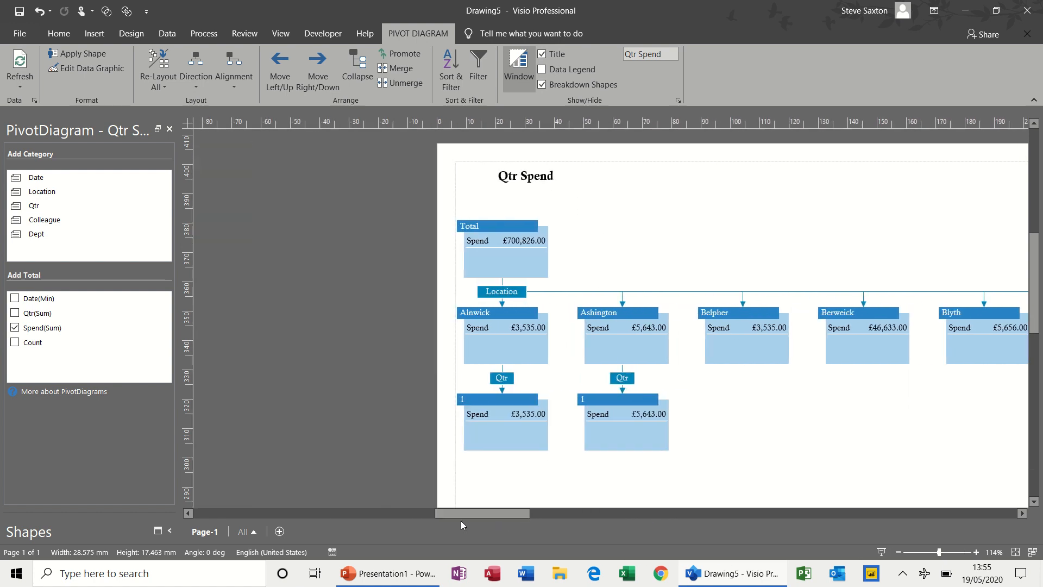
pyautogui.click(497, 346)
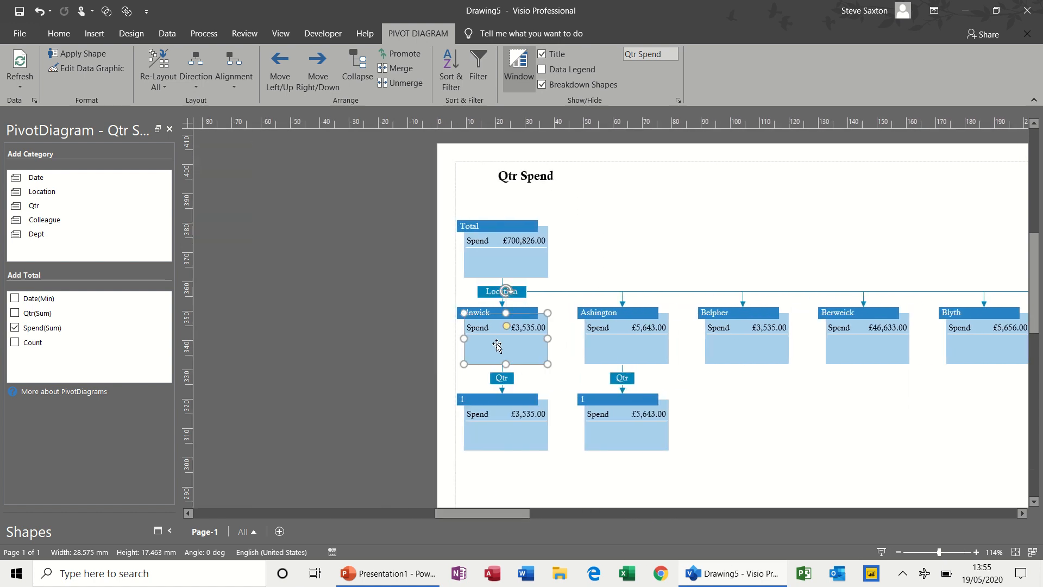
pyautogui.click(367, 73)
pyautogui.click(546, 264)
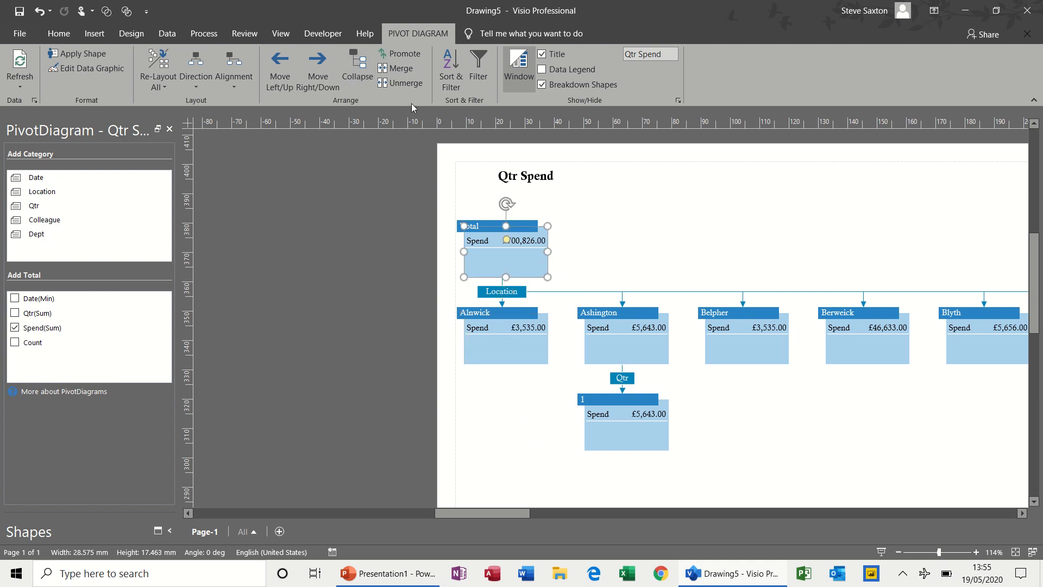
pyautogui.click(364, 73)
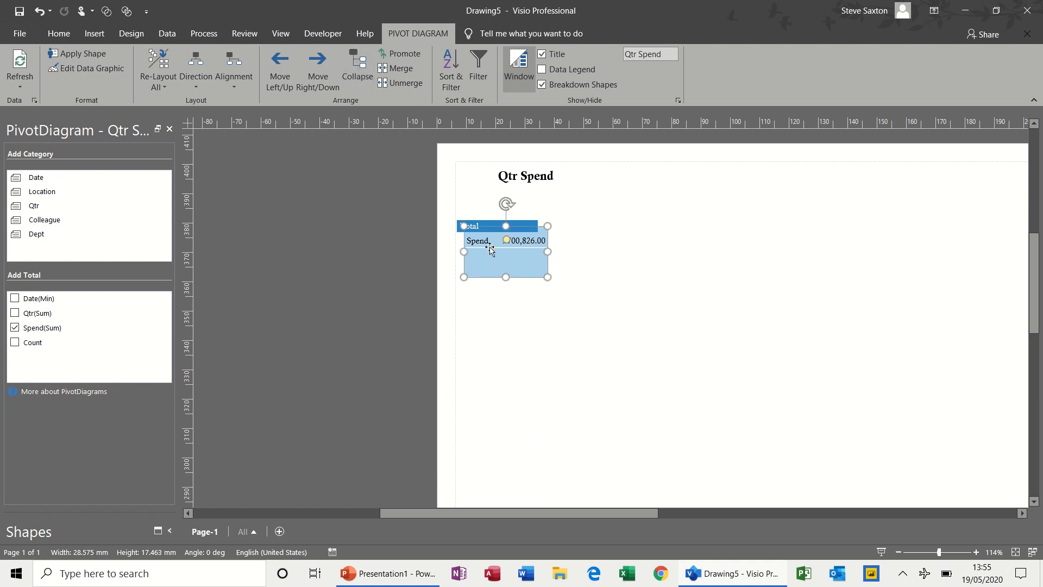
pyautogui.click(633, 252)
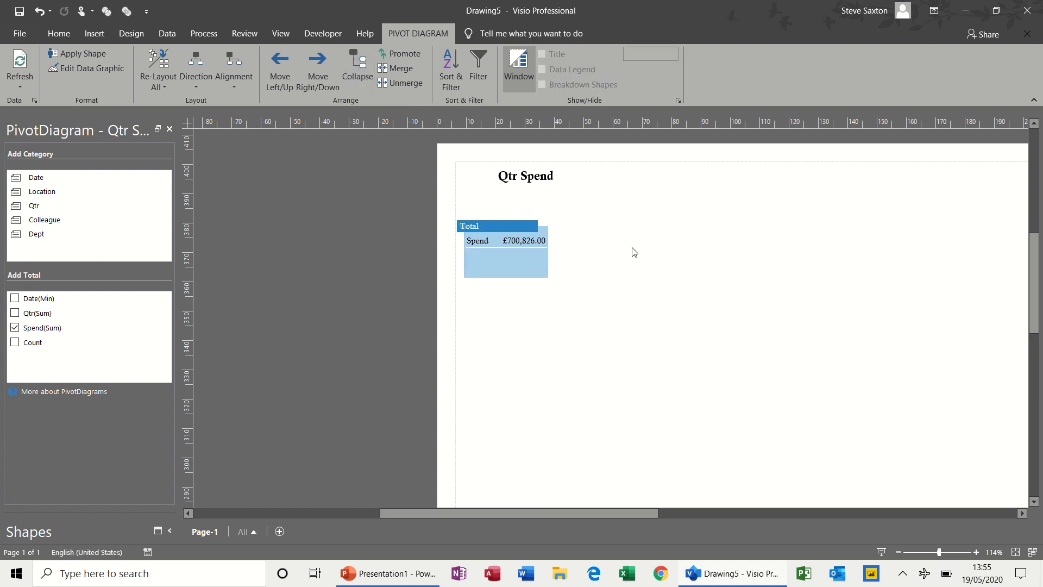
# Enlarge the Shapes pane to reach the stencil and place a new Pivot Node on the page below the Total node.
pyautogui.click(526, 179)
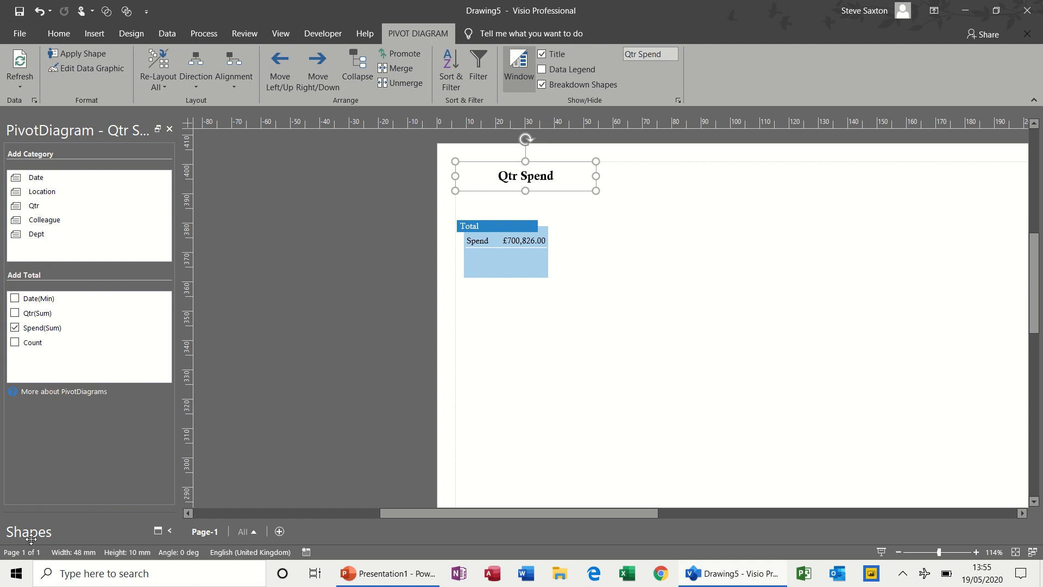
pyautogui.moveTo(29, 539); pyautogui.dragTo(63, 403)
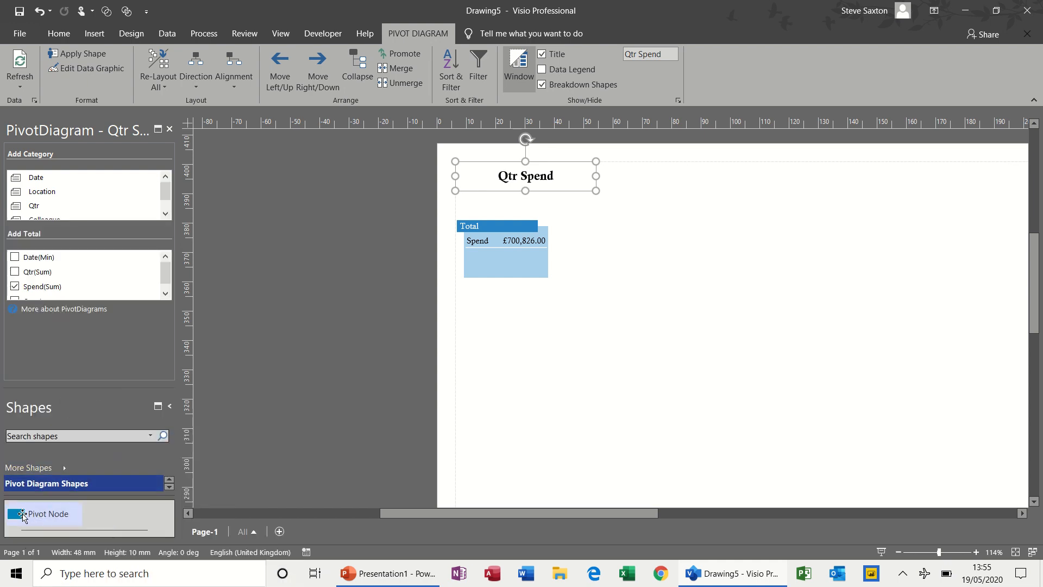
pyautogui.moveTo(21, 517); pyautogui.dragTo(506, 384)
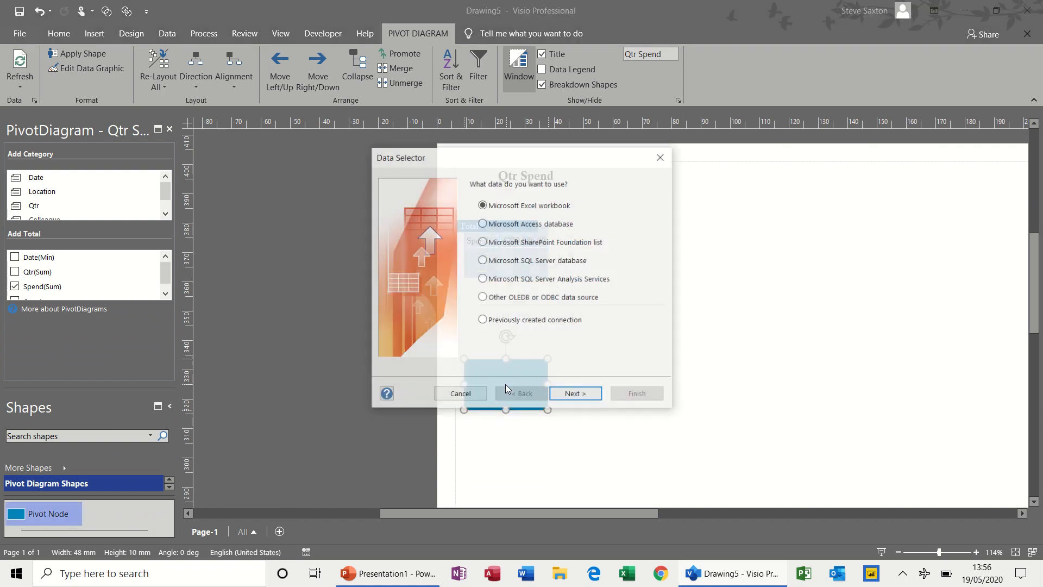
# Connect the new pivot node to the Excel workbook D:\DataSource.xlsx, using the data range with column headings in the first row.
pyautogui.click(576, 395)
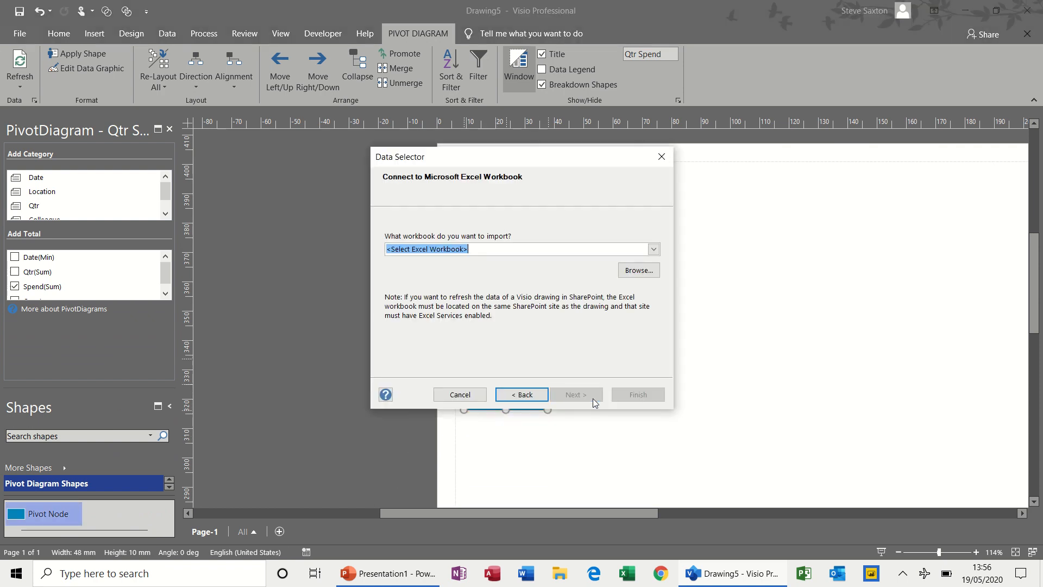
pyautogui.click(654, 249)
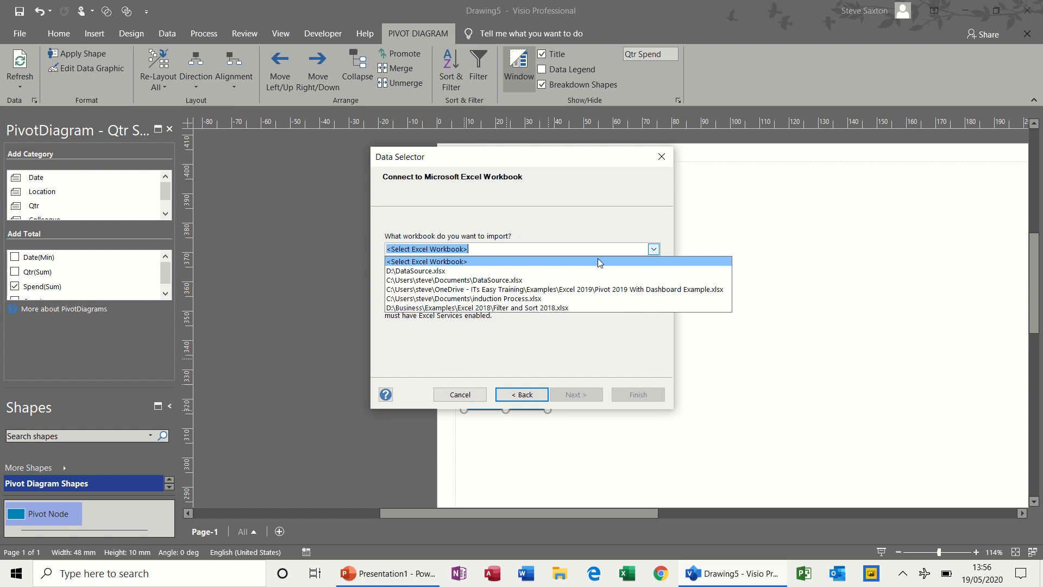
pyautogui.click(584, 269)
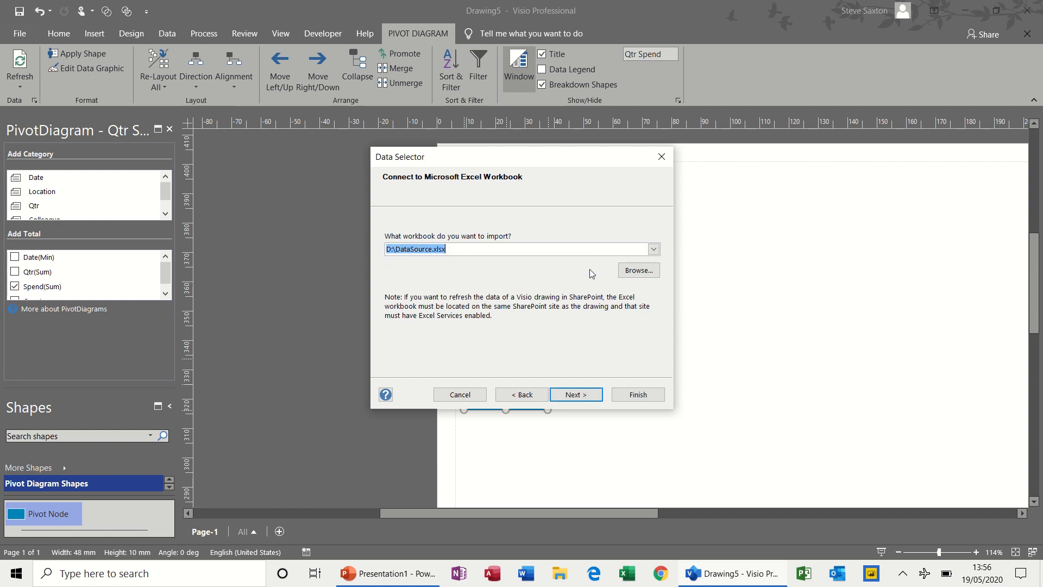
pyautogui.click(574, 395)
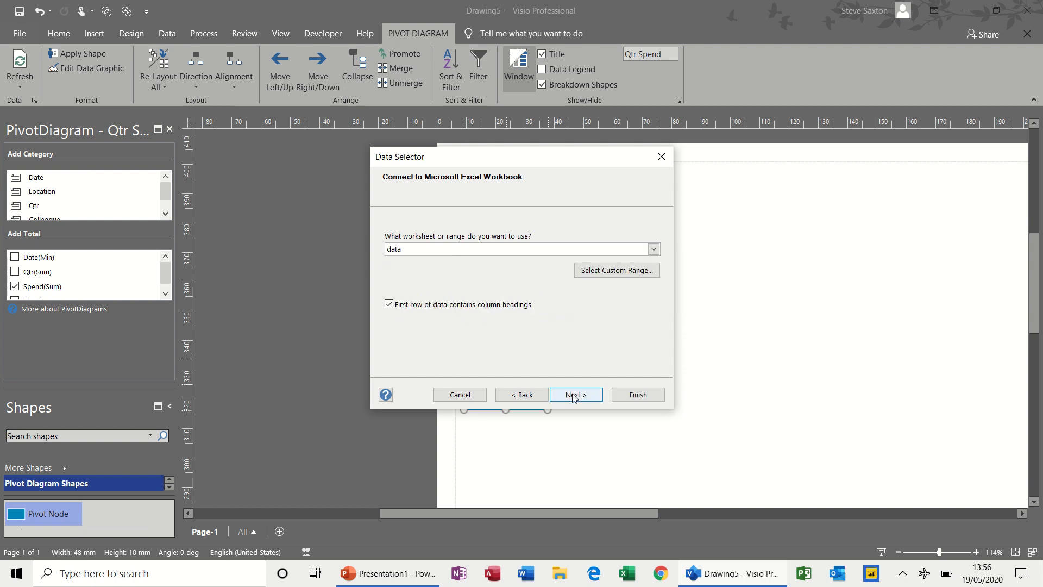
pyautogui.click(574, 395)
pyautogui.click(573, 396)
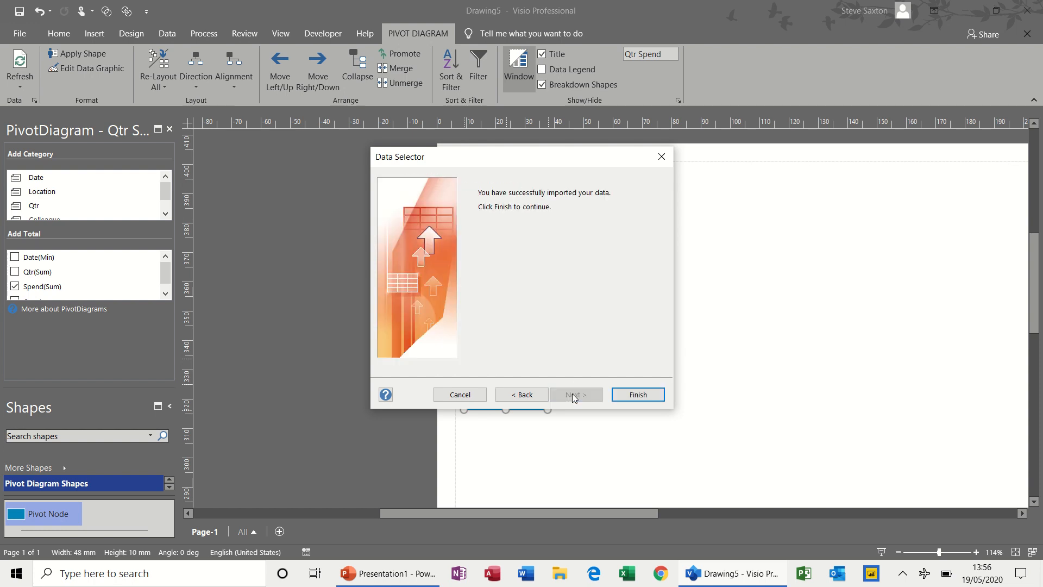
pyautogui.click(634, 394)
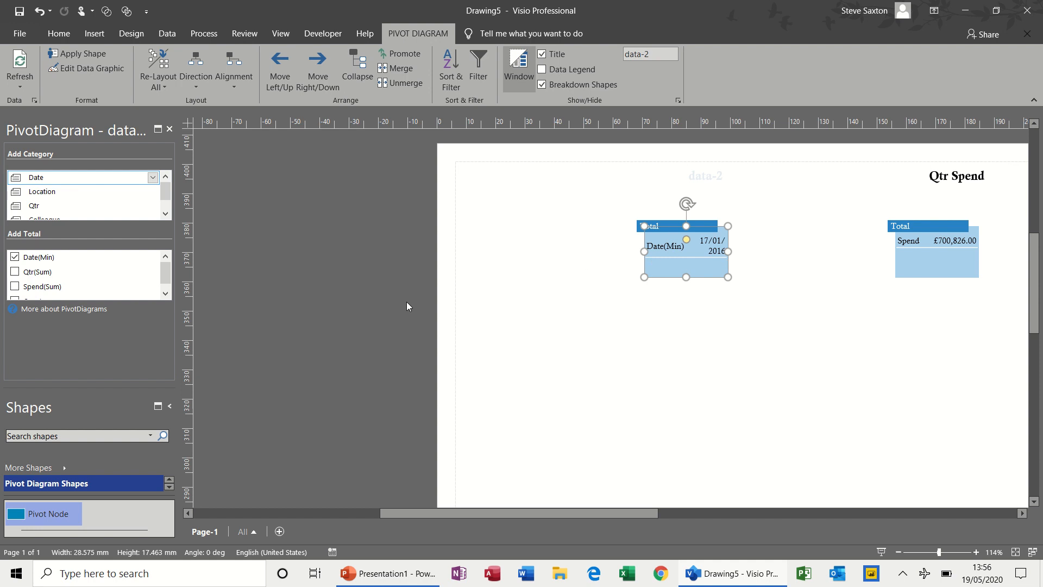
# Show Spend(Sum) instead of Date(Min) in the new Total node and move the node toward the page's left edge.
pyautogui.click(15, 286)
pyautogui.click(16, 257)
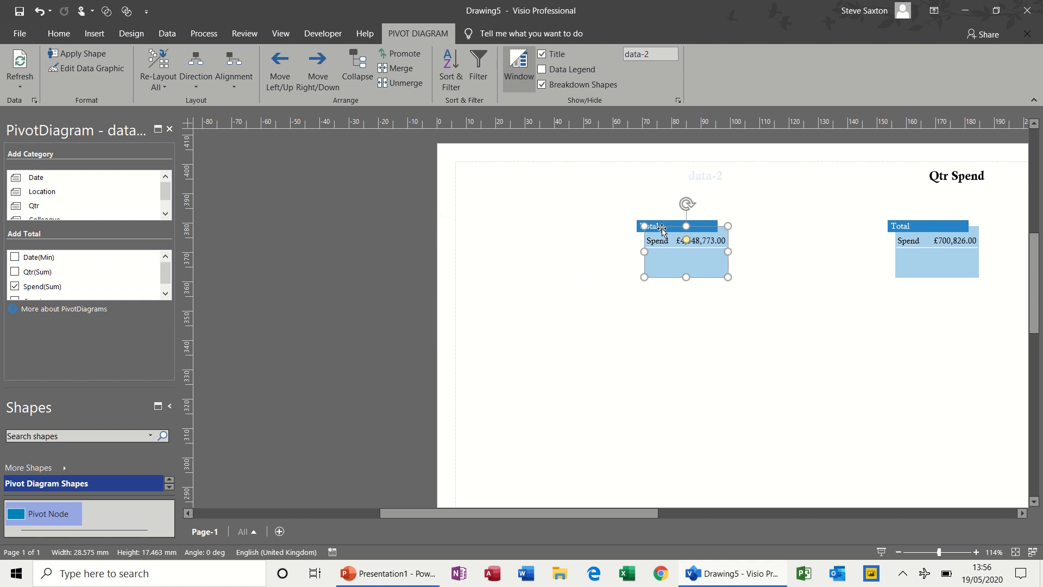
pyautogui.moveTo(666, 227); pyautogui.dragTo(499, 233)
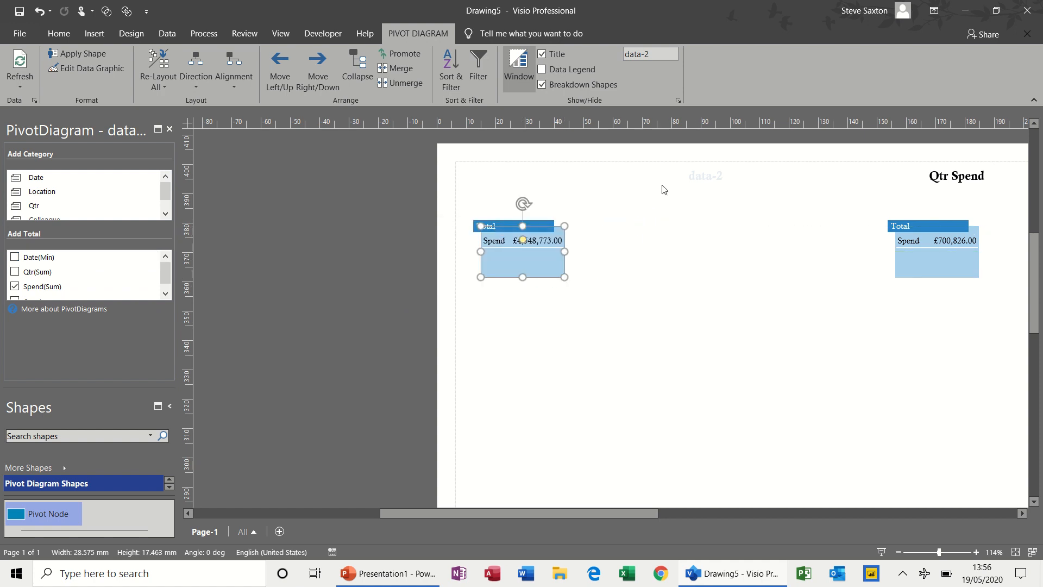
# Move the data-2 title above its relocated Total node and rename it Departments.
pyautogui.click(696, 181)
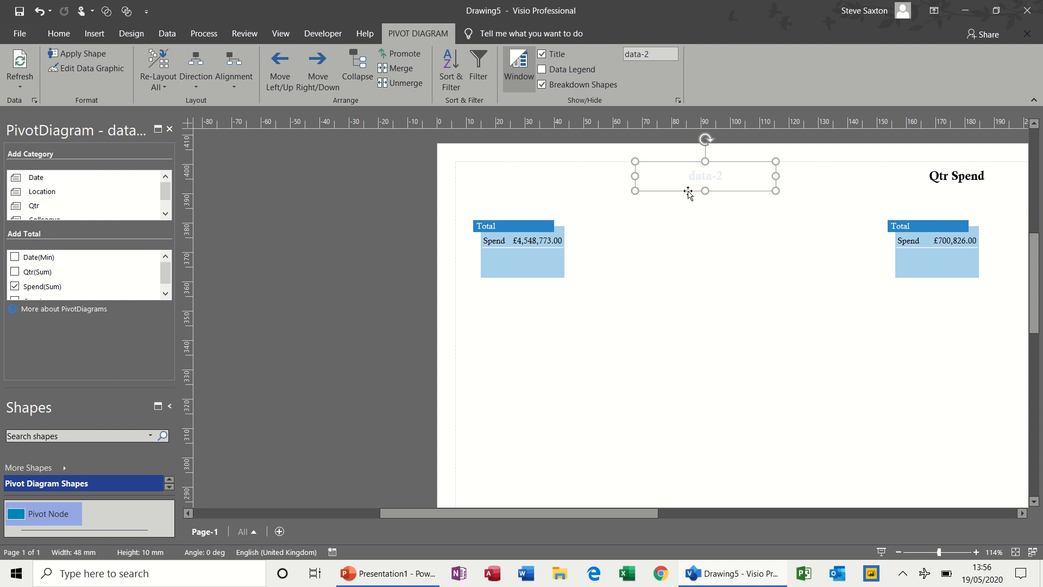
pyautogui.moveTo(682, 192); pyautogui.dragTo(526, 197)
pyautogui.press('Escape')
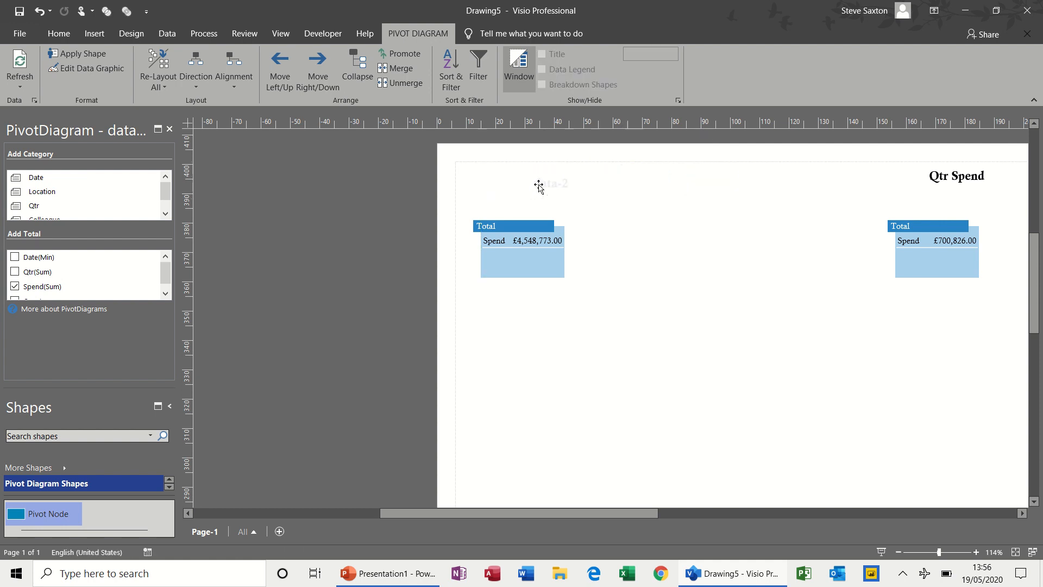
pyautogui.click(549, 187)
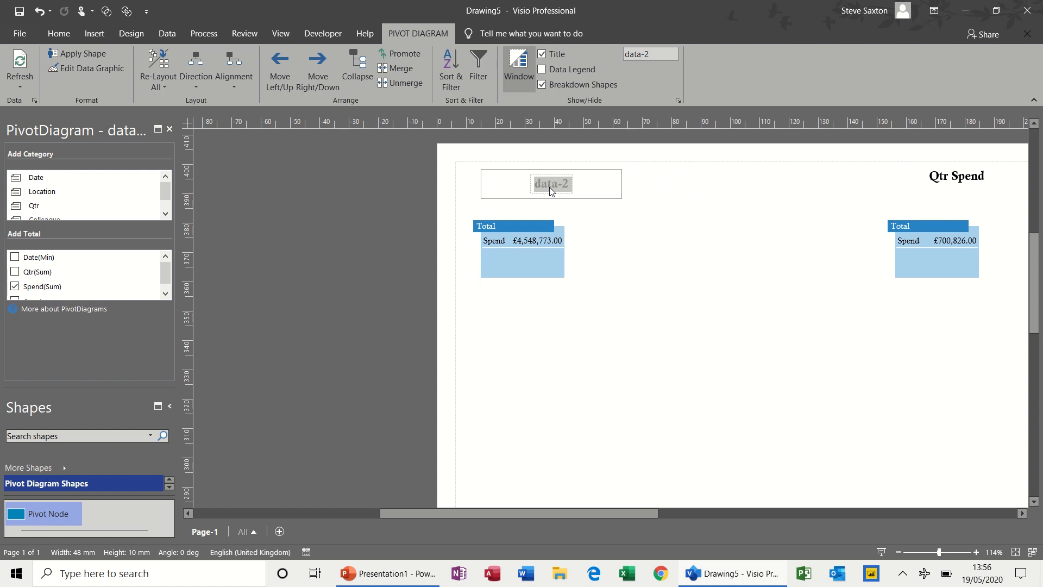
pyautogui.write('Departments')
# Break down the Total node of the Departments pivot by the Dept category.
pyautogui.click(562, 271)
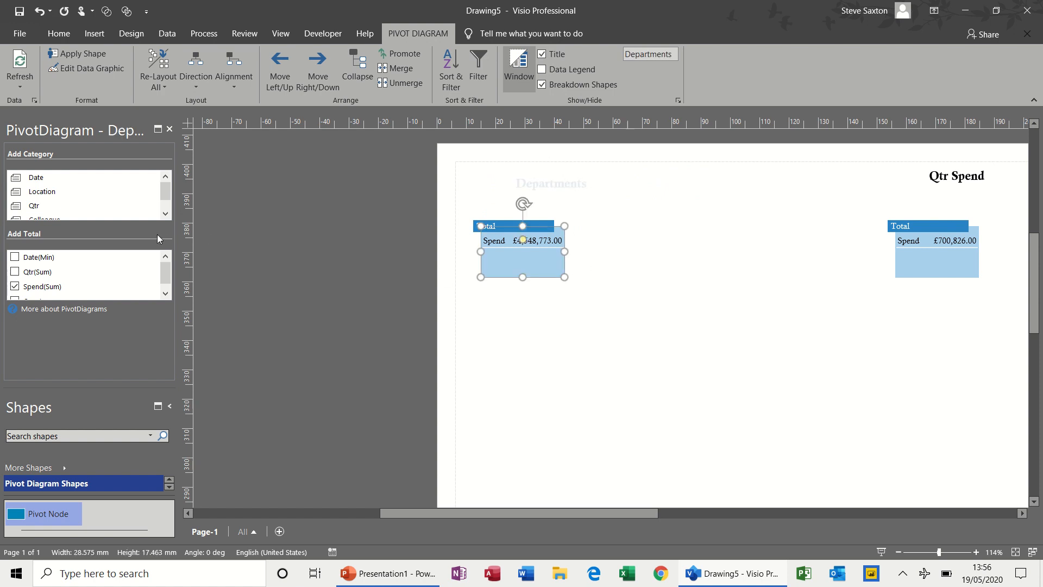
pyautogui.click(165, 214)
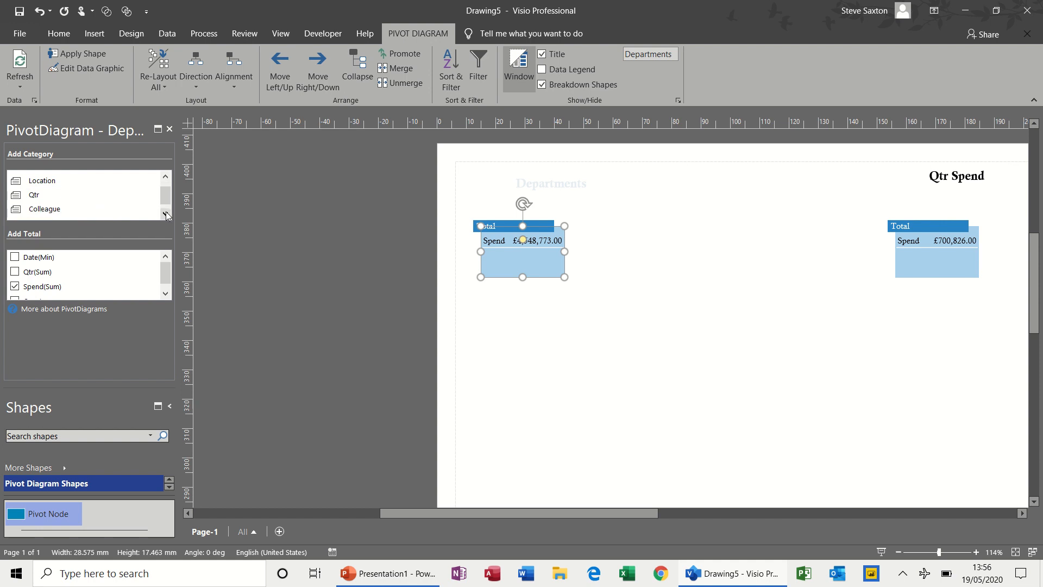
pyautogui.click(166, 178)
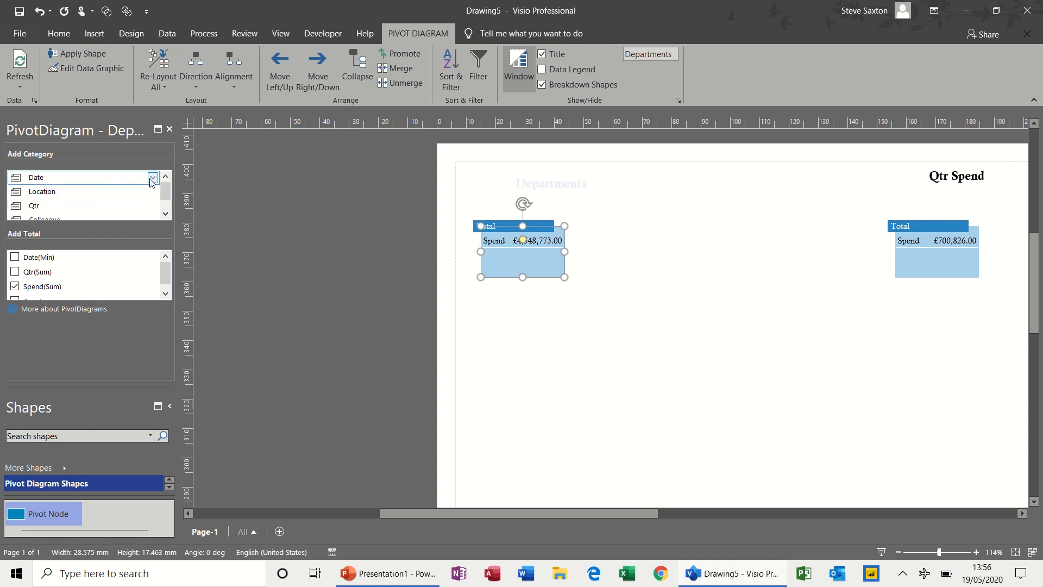
pyautogui.moveTo(165, 188); pyautogui.dragTo(165, 198)
pyautogui.click(70, 211)
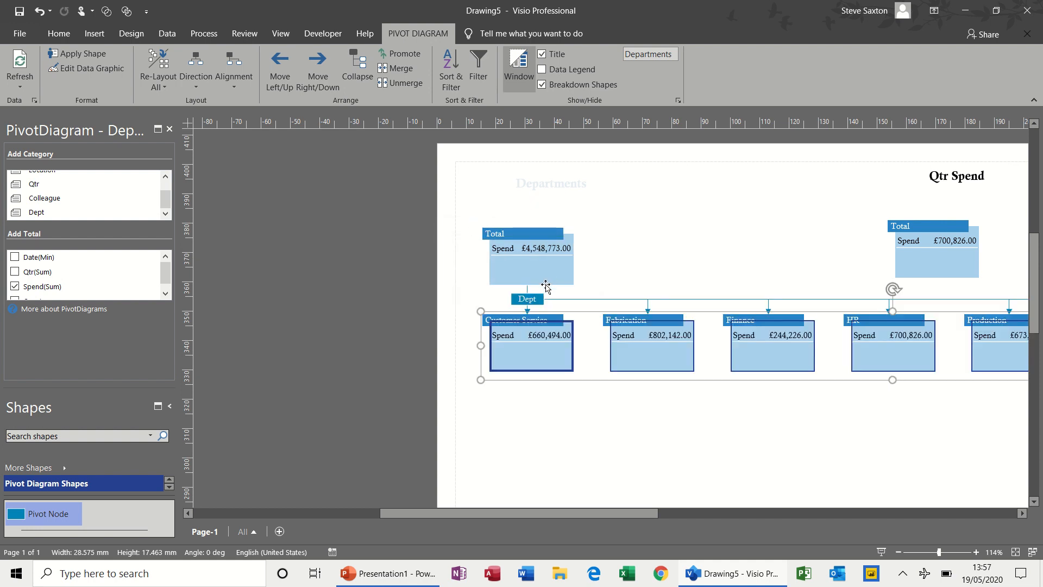
# Set the layout alignment of the Departments pivot to Top, starting from its Total node.
pyautogui.click(547, 278)
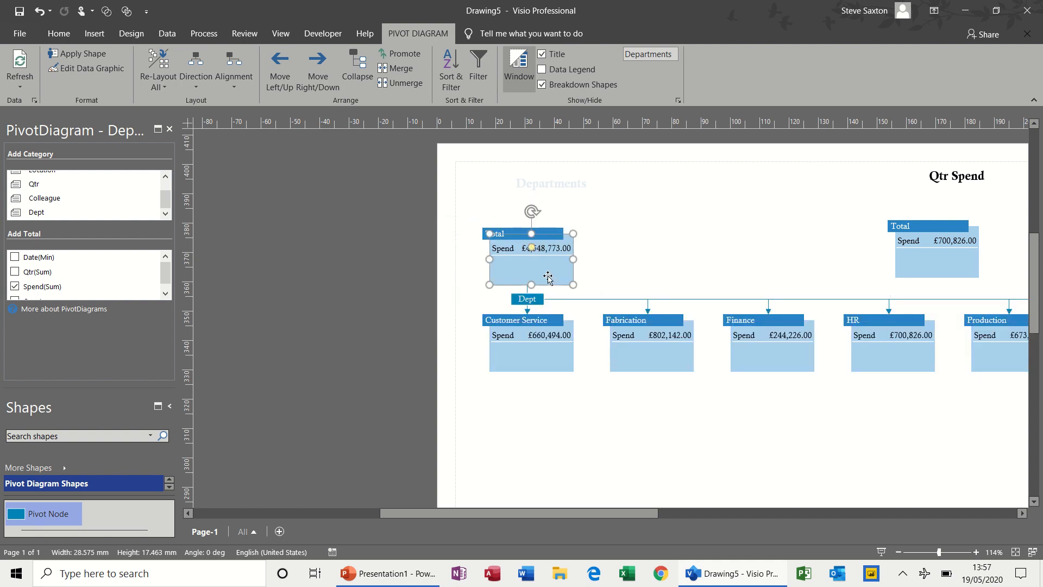
pyautogui.click(234, 83)
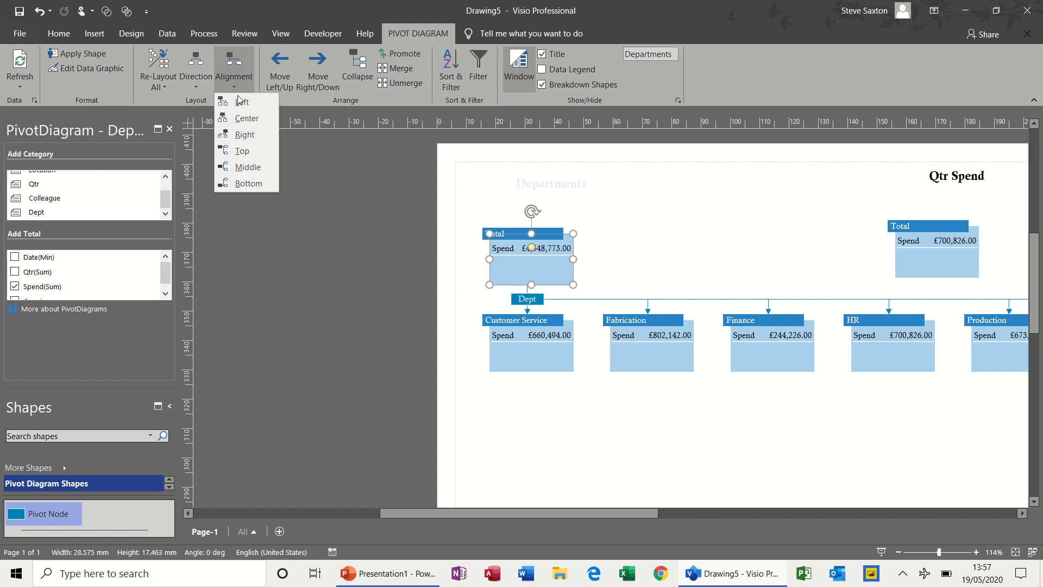
pyautogui.click(241, 151)
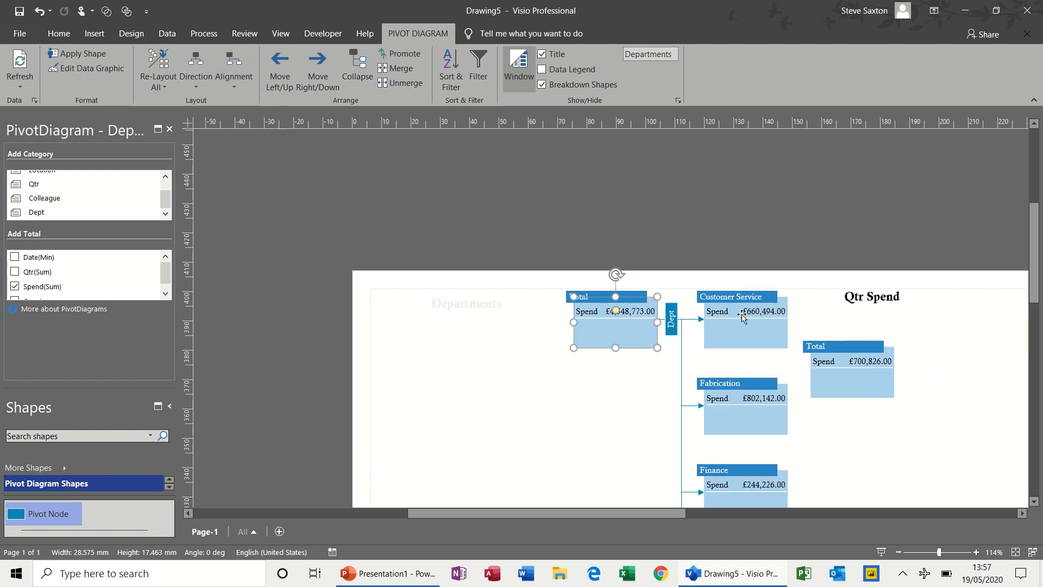
# Move the Qtr Spend Total node and its title clear of the department nodes, toward the page's right side.
pyautogui.moveTo(669, 513); pyautogui.dragTo(763, 520)
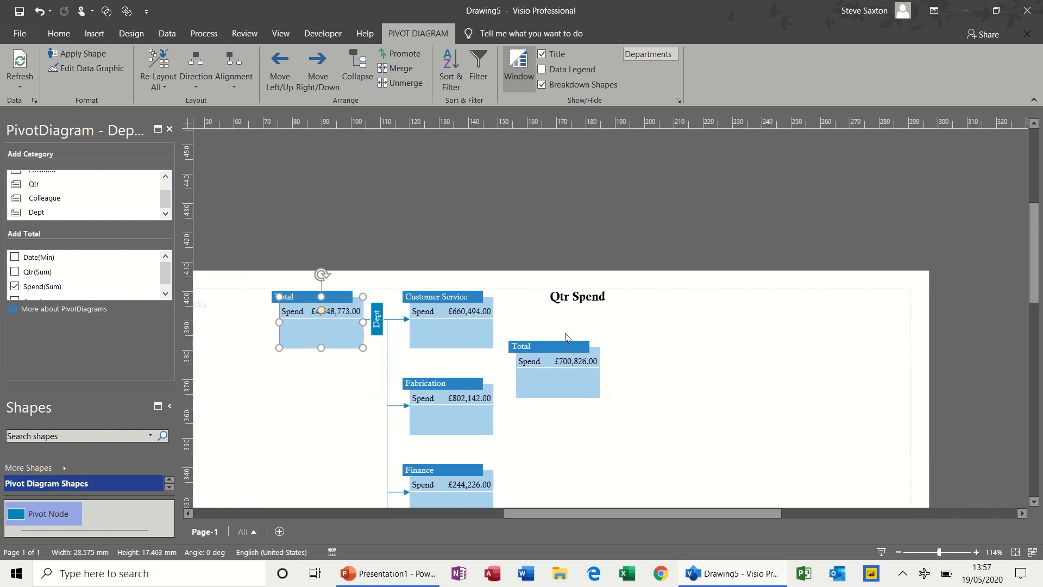
pyautogui.moveTo(543, 344); pyautogui.dragTo(670, 273)
pyautogui.click(662, 326)
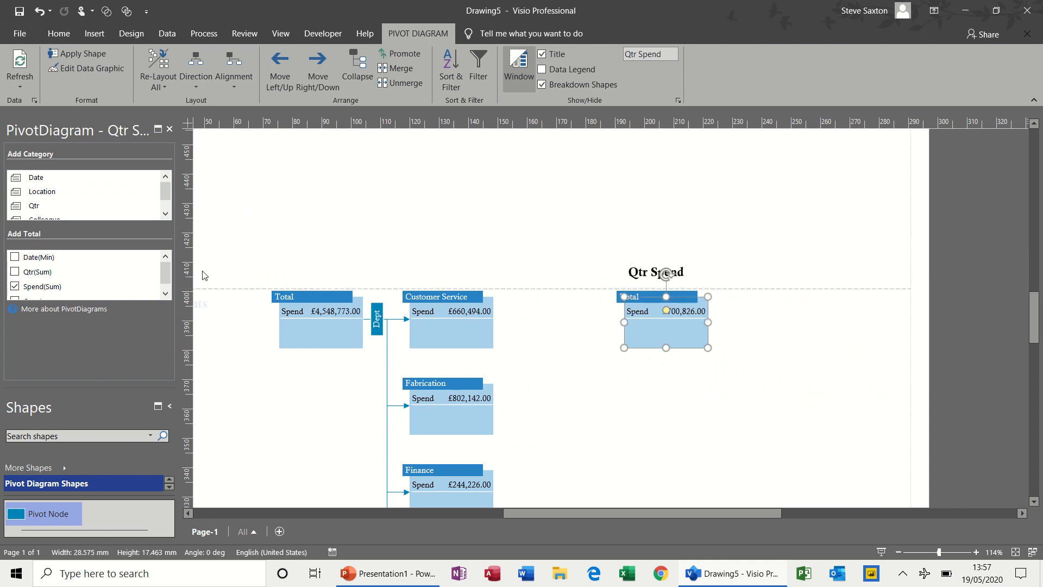
# Break down the Qtr Spend Total node by the Qtr category and set its alignment to Top.
pyautogui.click(65, 205)
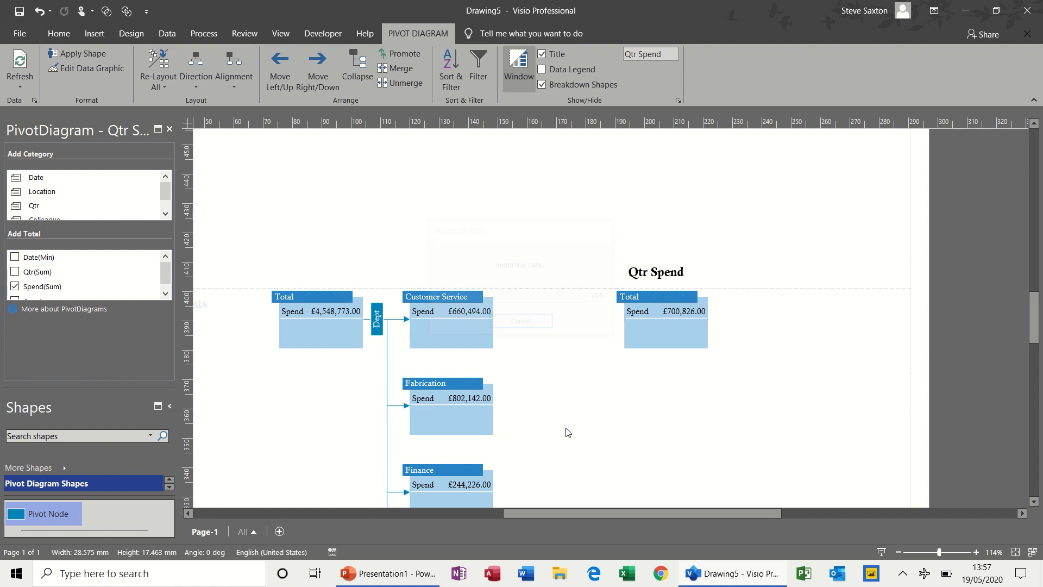
pyautogui.click(637, 366)
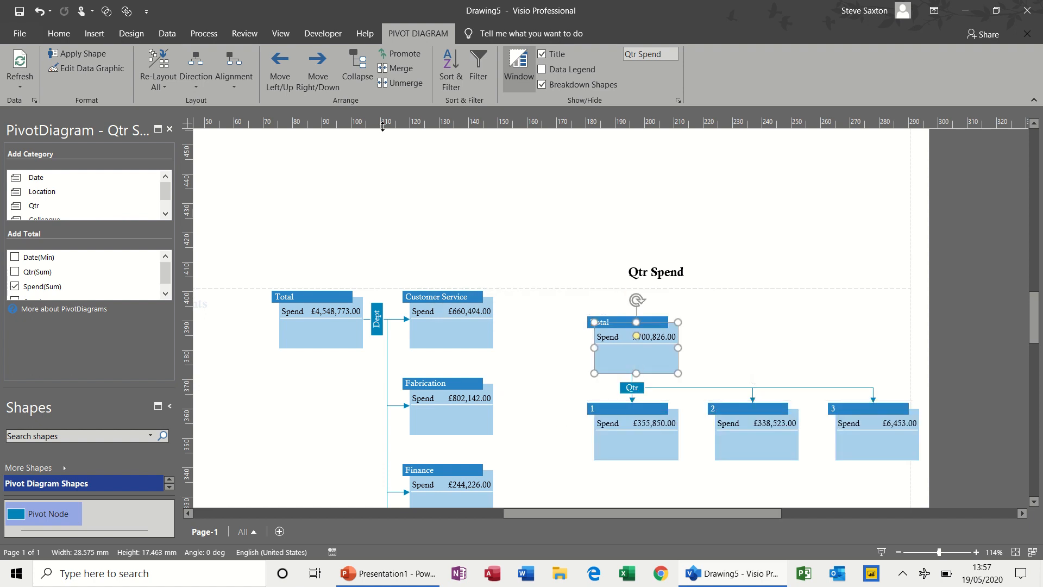
pyautogui.click(239, 87)
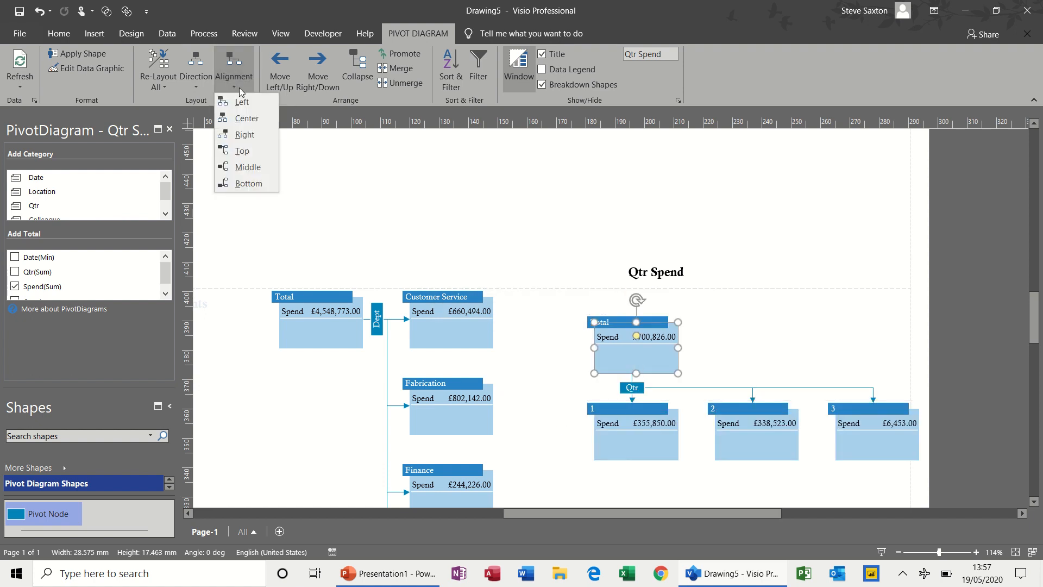
pyautogui.click(243, 151)
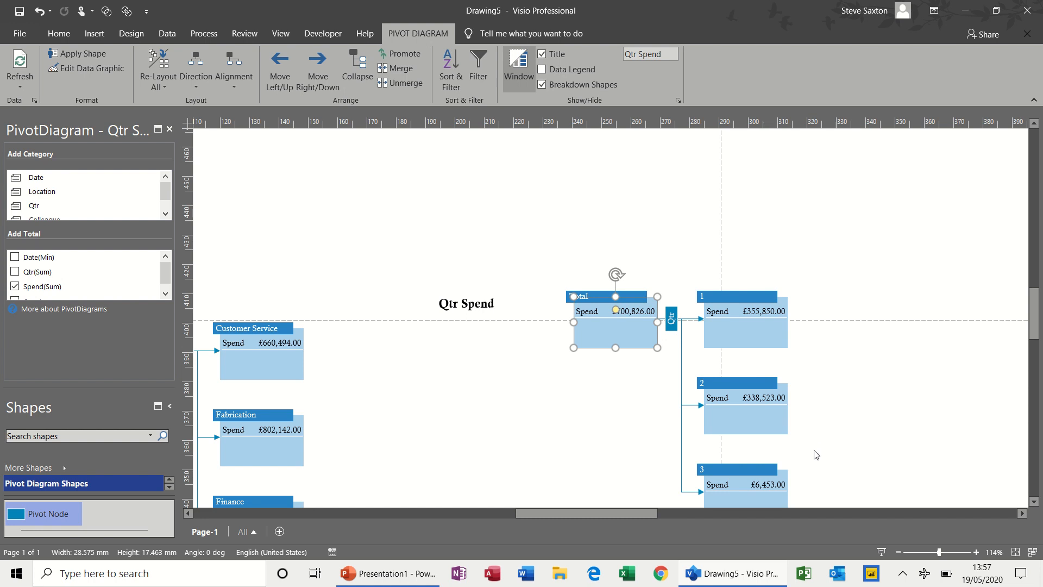
# Change the font colour of the faint Departments title to black.
pyautogui.click(898, 553)
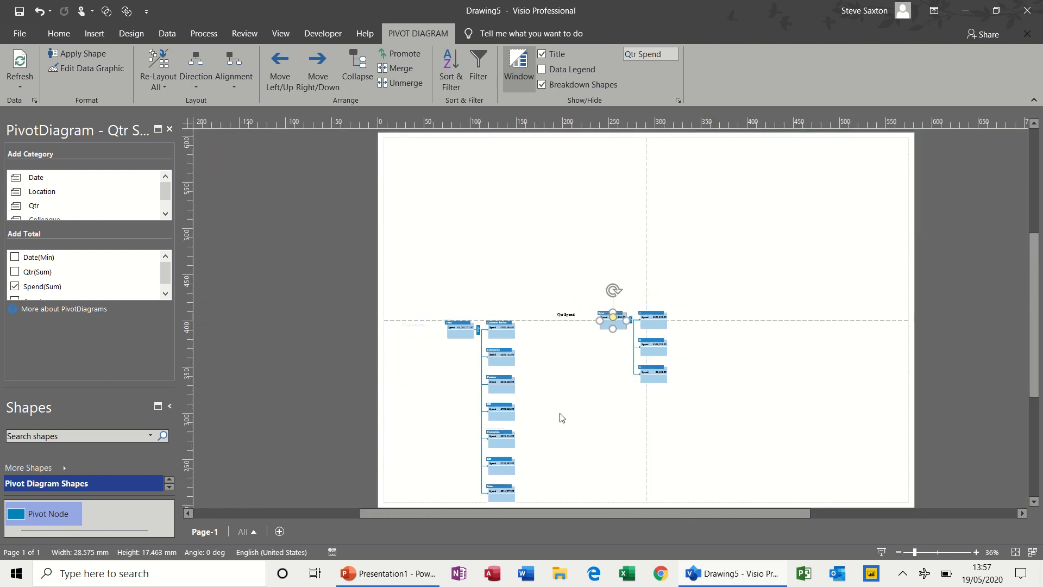
pyautogui.click(411, 325)
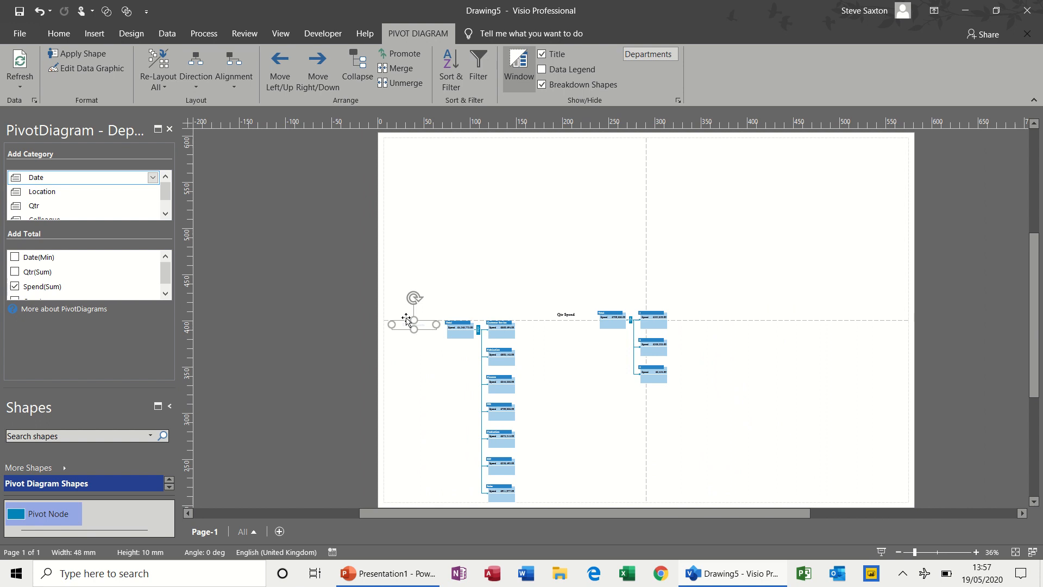
pyautogui.click(55, 34)
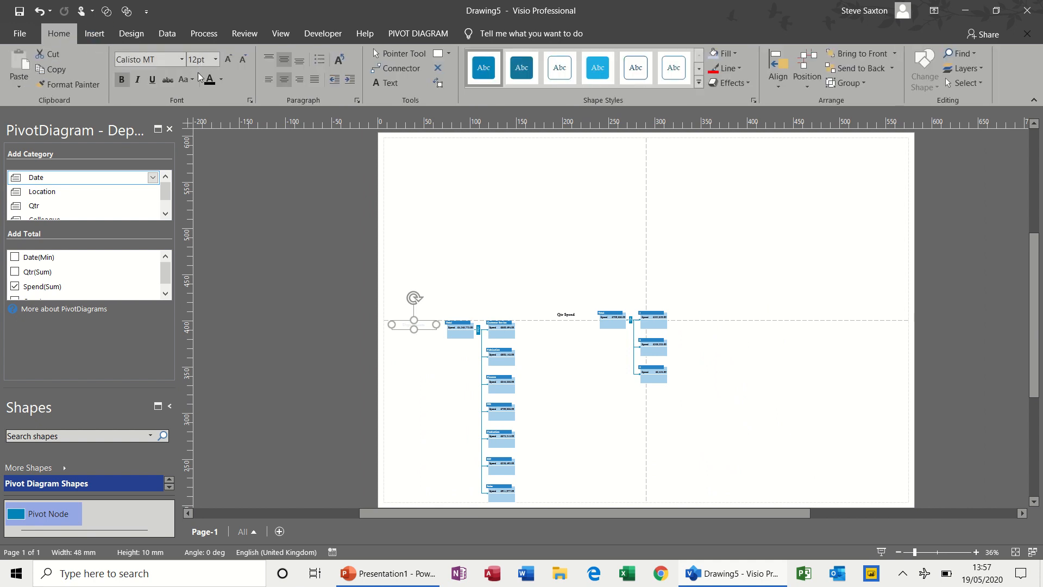
pyautogui.click(208, 79)
# Move the whole Qtr Spend node tree to the page's upper right corner and place its title above it.
pyautogui.moveTo(591, 302); pyautogui.dragTo(697, 400)
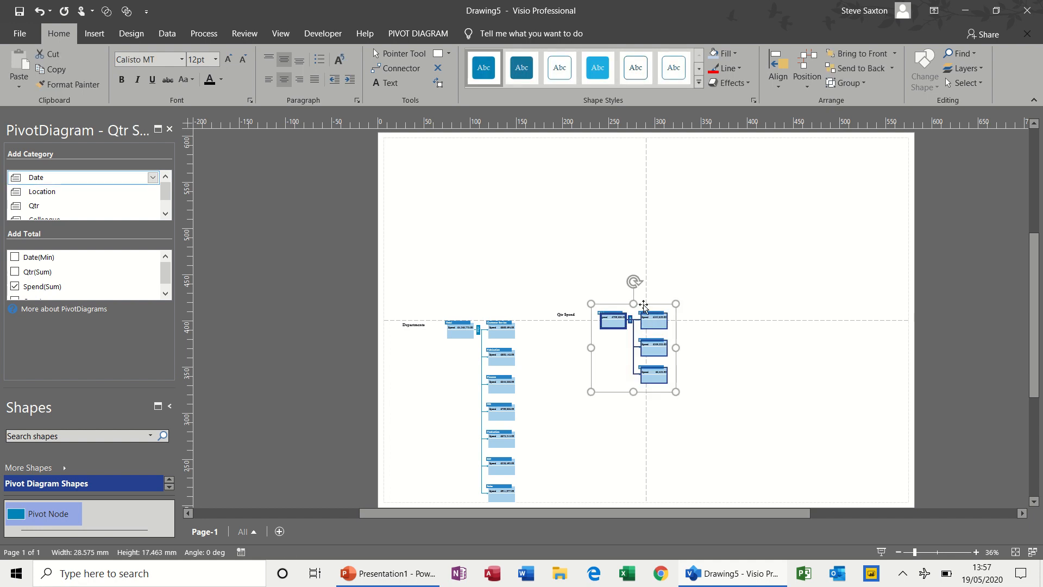
pyautogui.moveTo(644, 305); pyautogui.dragTo(615, 160)
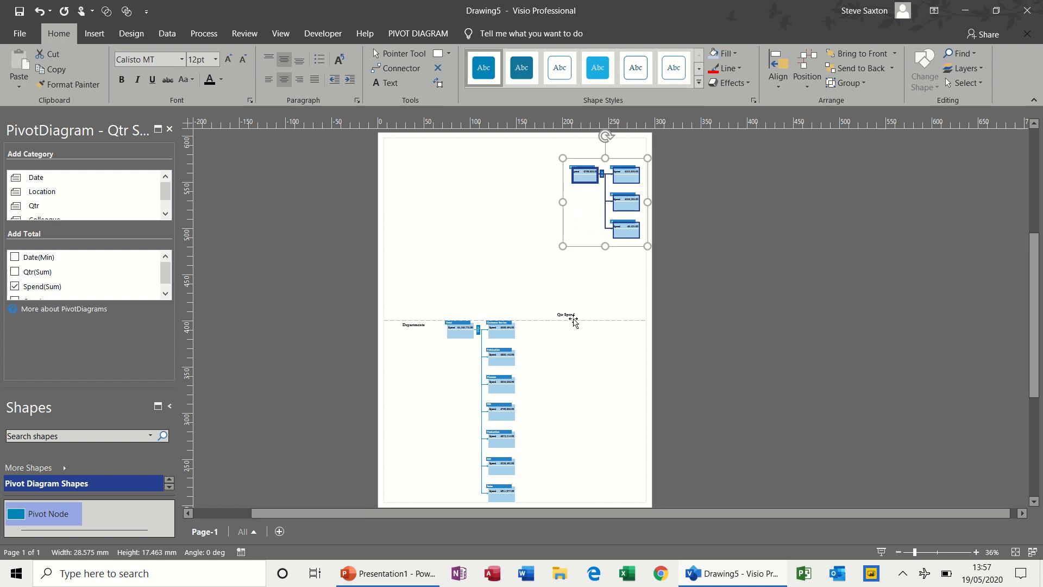
pyautogui.click(566, 315)
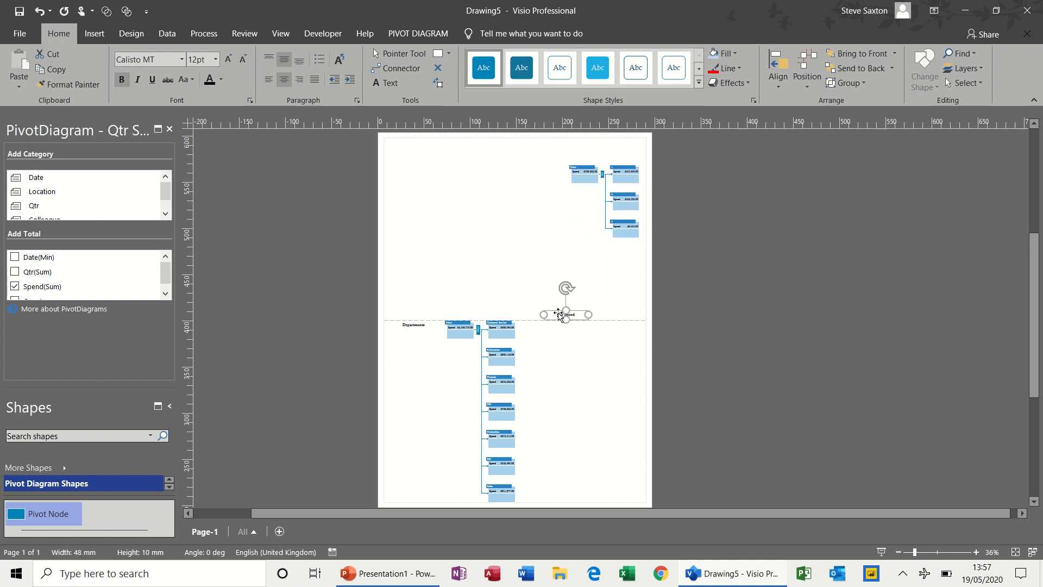
pyautogui.moveTo(560, 315); pyautogui.dragTo(587, 150)
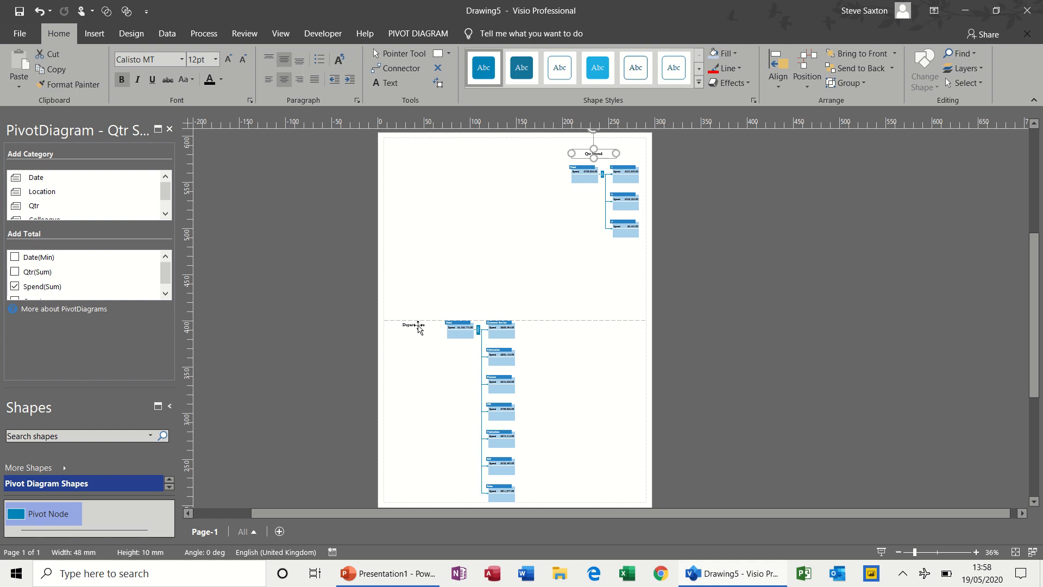
# Move the Departments title and its whole node tree to the page's upper left corner.
pyautogui.moveTo(414, 321); pyautogui.dragTo(409, 153)
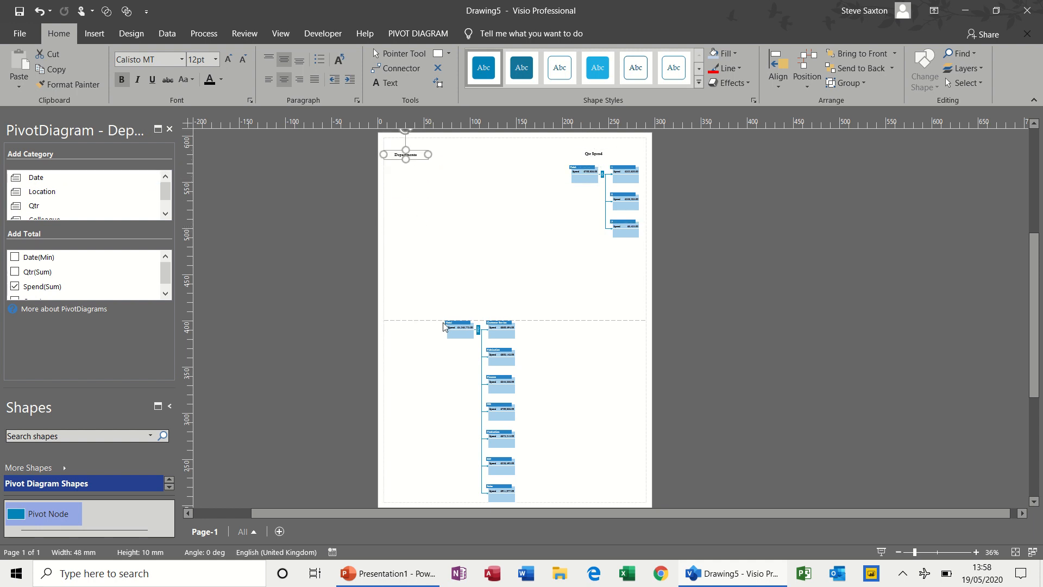
pyautogui.moveTo(437, 304); pyautogui.dragTo(553, 490)
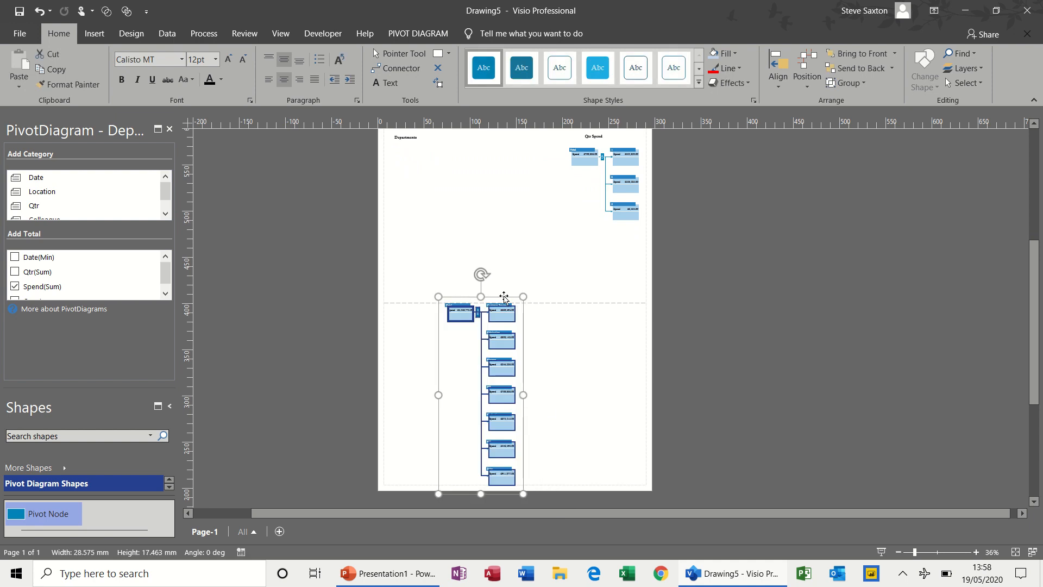
pyautogui.moveTo(464, 169); pyautogui.dragTo(477, 196)
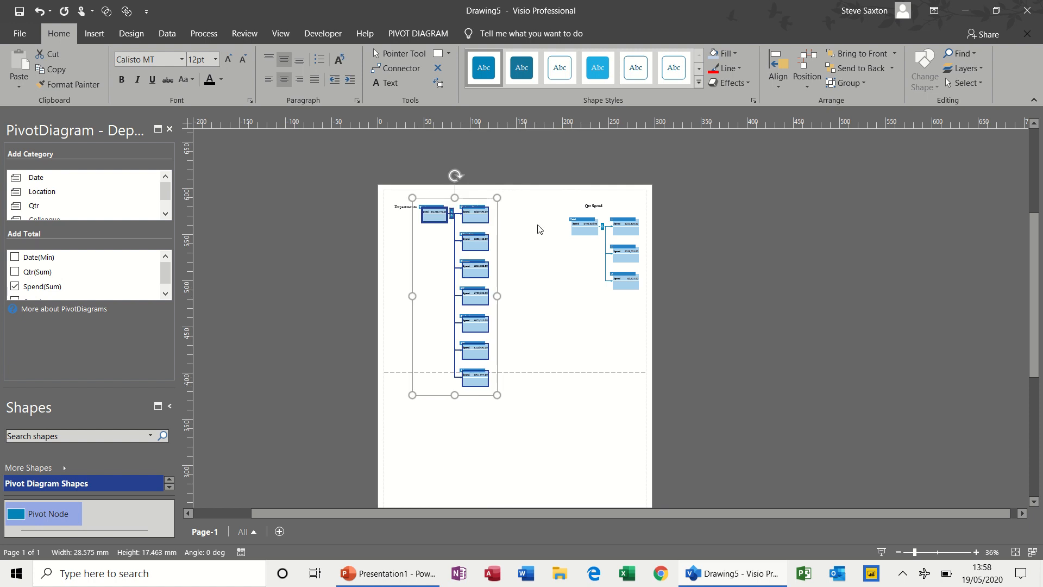
pyautogui.click(536, 400)
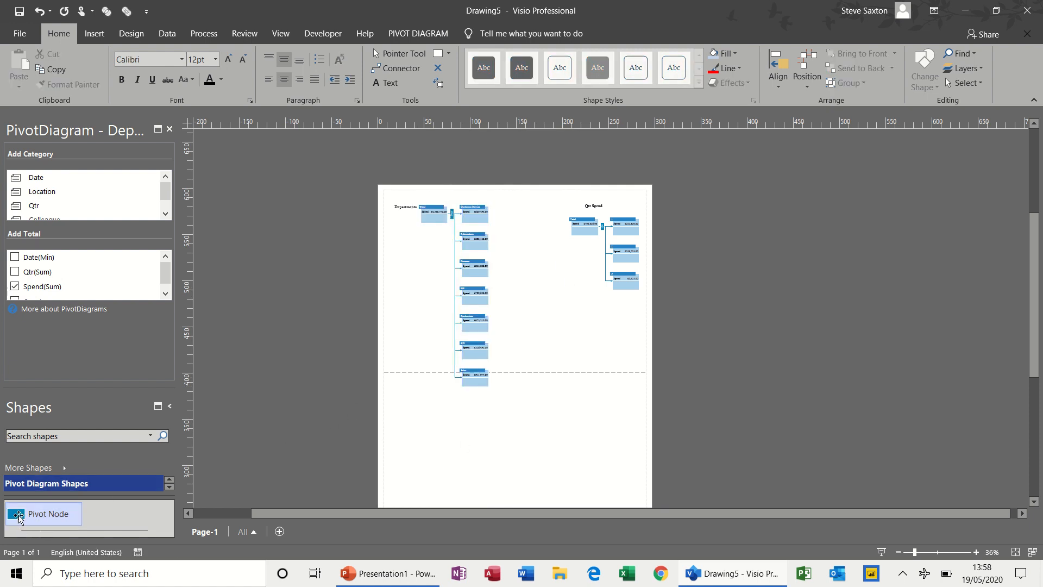
# Add a pivot node below the Departments tree and connect it to the Excel workbook D:\DataSource.xlsx, range data, with column headings in the first row.
pyautogui.moveTo(18, 516); pyautogui.dragTo(418, 429)
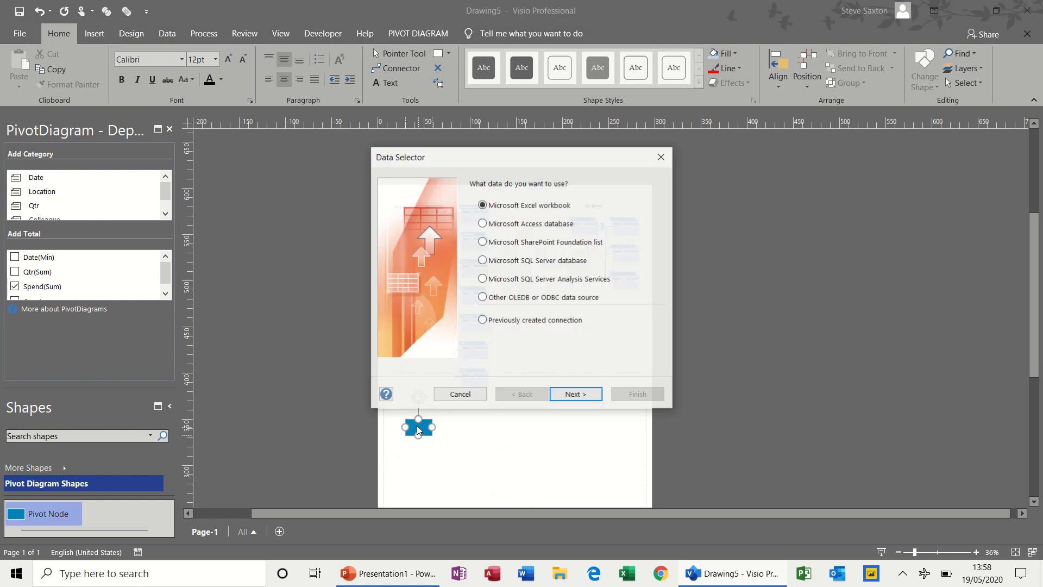
pyautogui.click(581, 394)
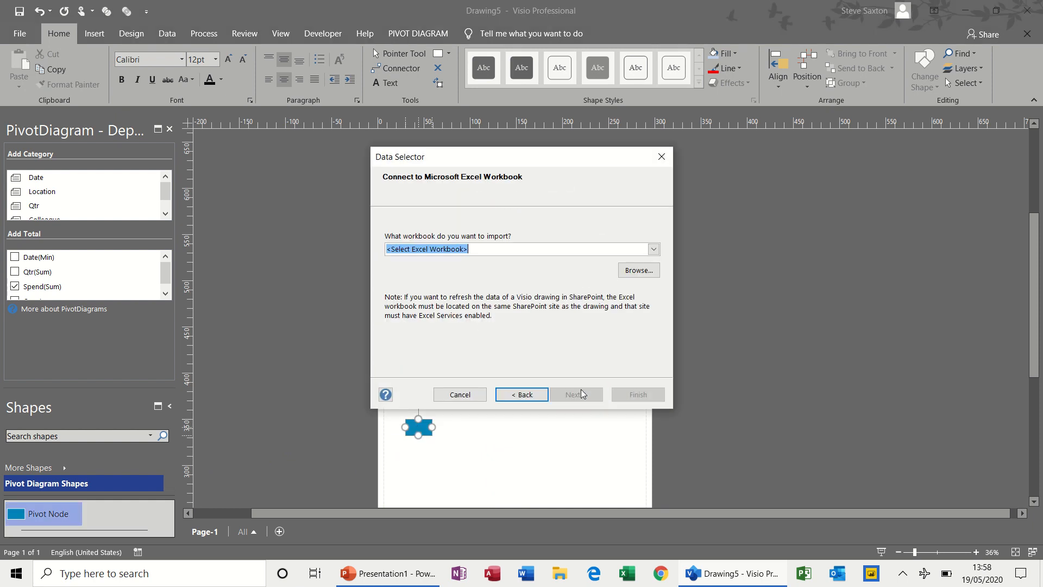
pyautogui.click(654, 249)
pyautogui.click(577, 272)
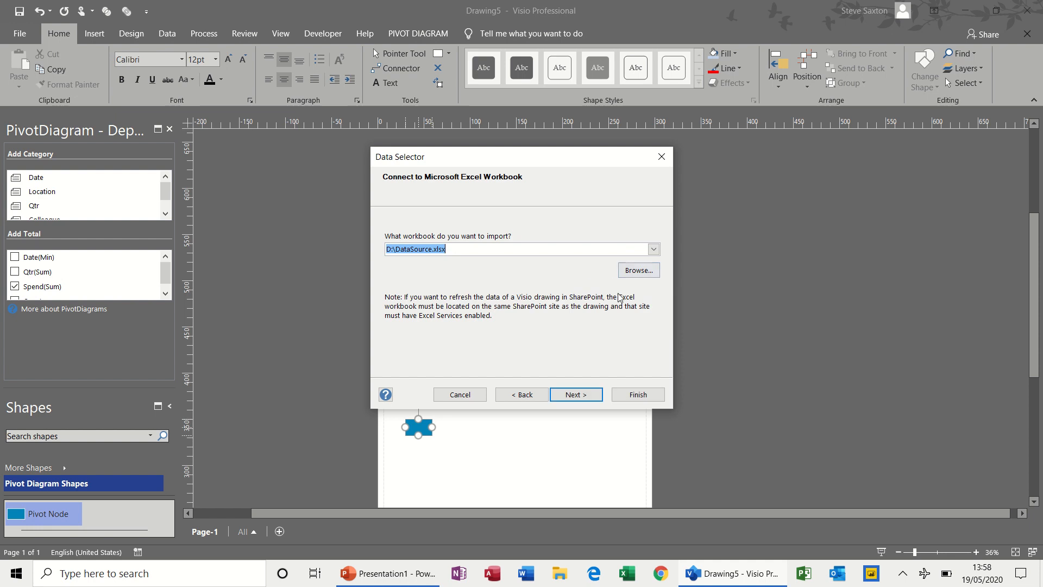
pyautogui.click(581, 395)
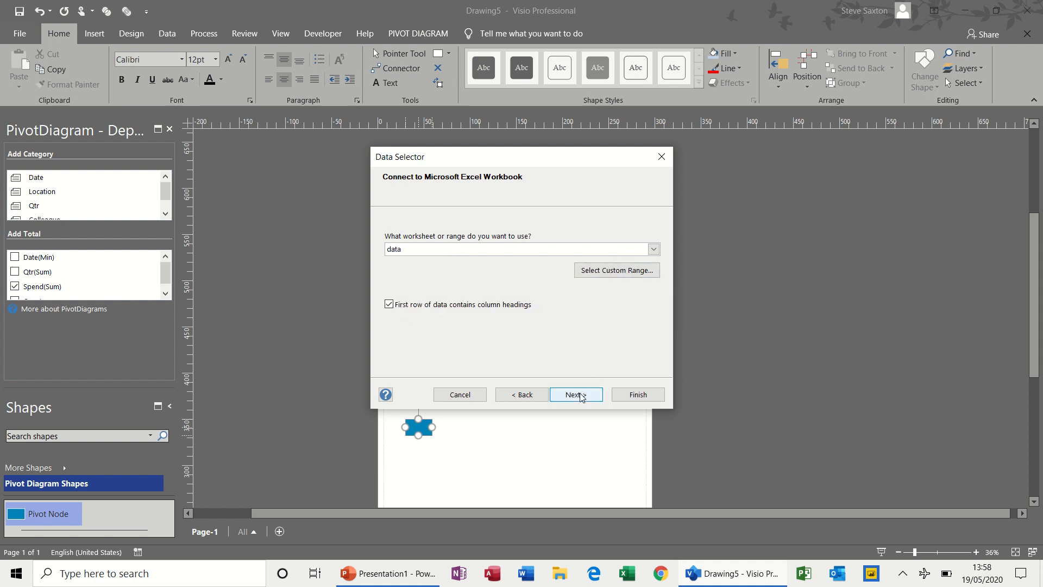
pyautogui.click(580, 395)
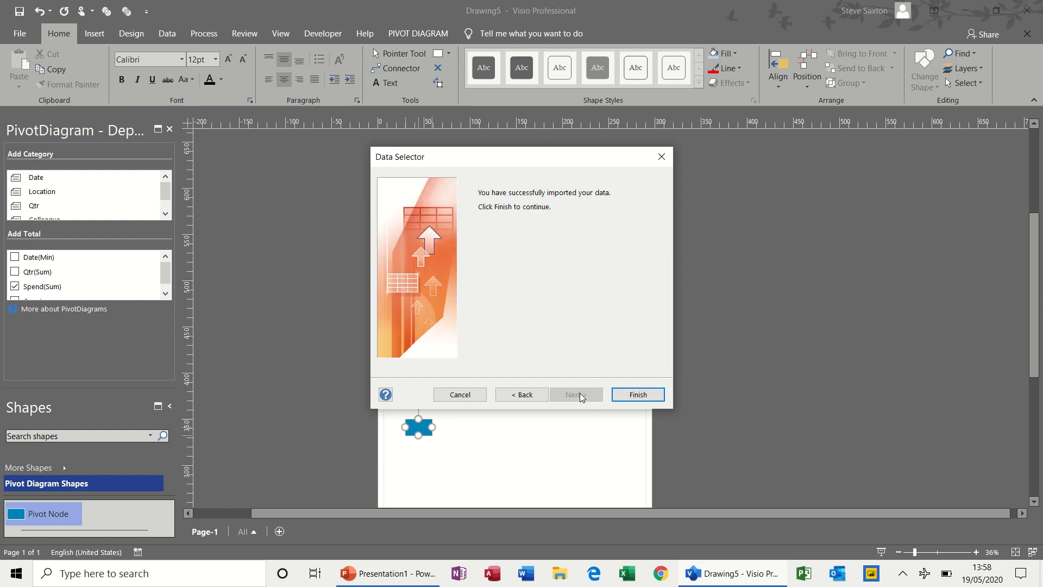
pyautogui.click(625, 395)
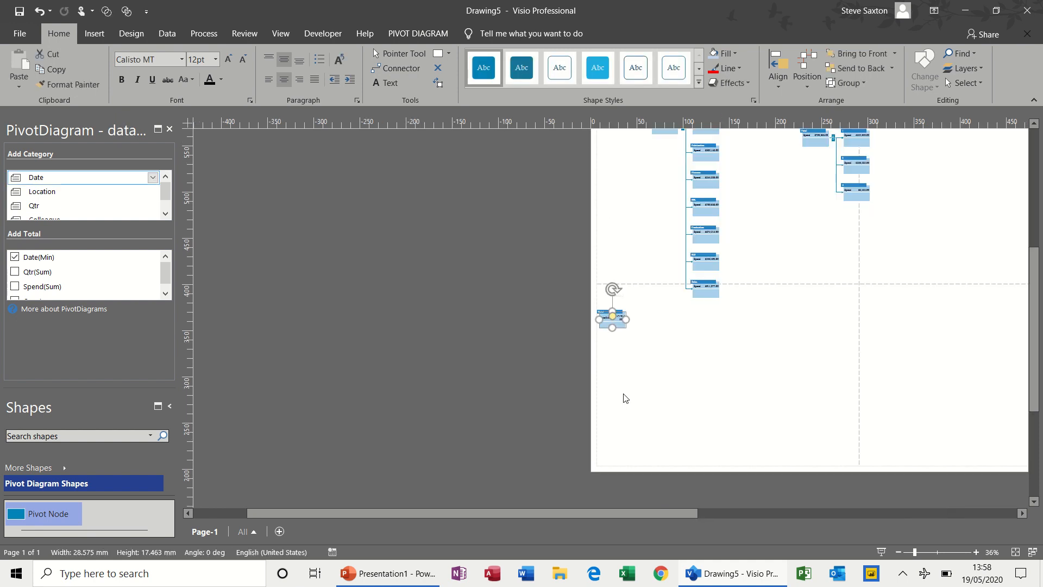
# Show Spend(Sum) instead of Date(Min) in the data-3 Total node and set its alignment to Top.
pyautogui.click(29, 287)
pyautogui.click(28, 256)
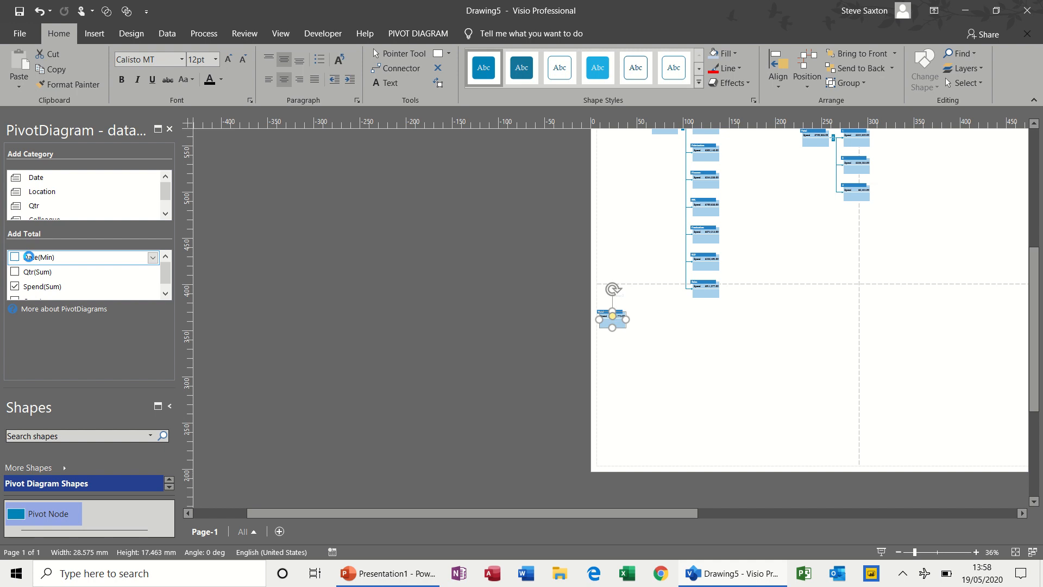
pyautogui.click(414, 34)
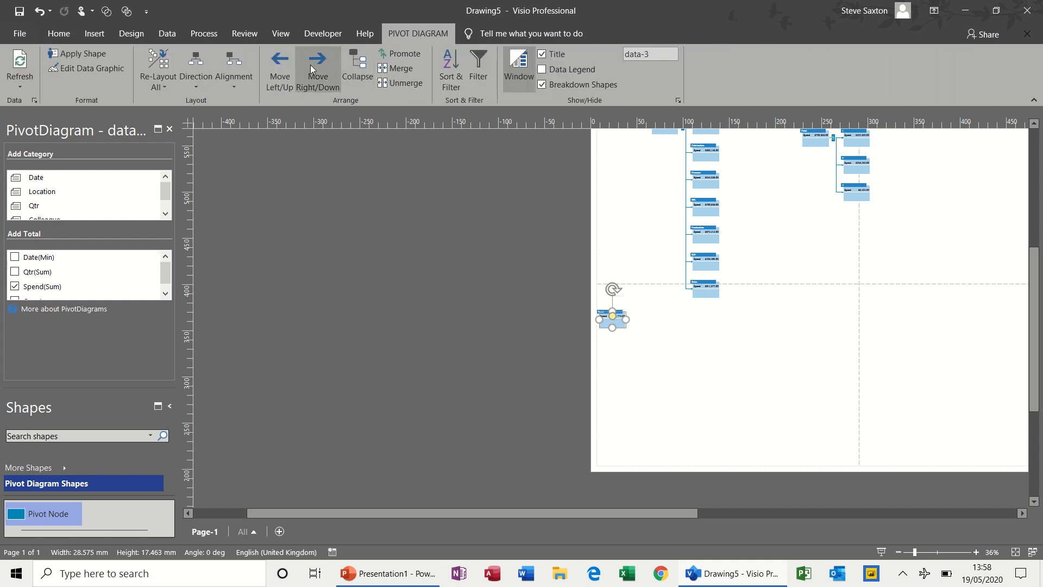
pyautogui.click(240, 85)
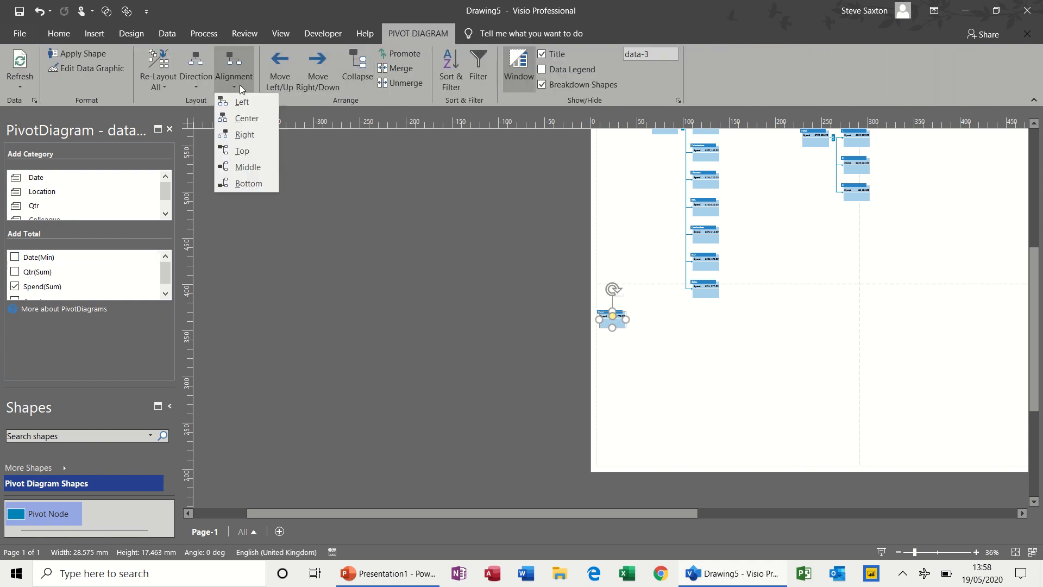
pyautogui.click(242, 148)
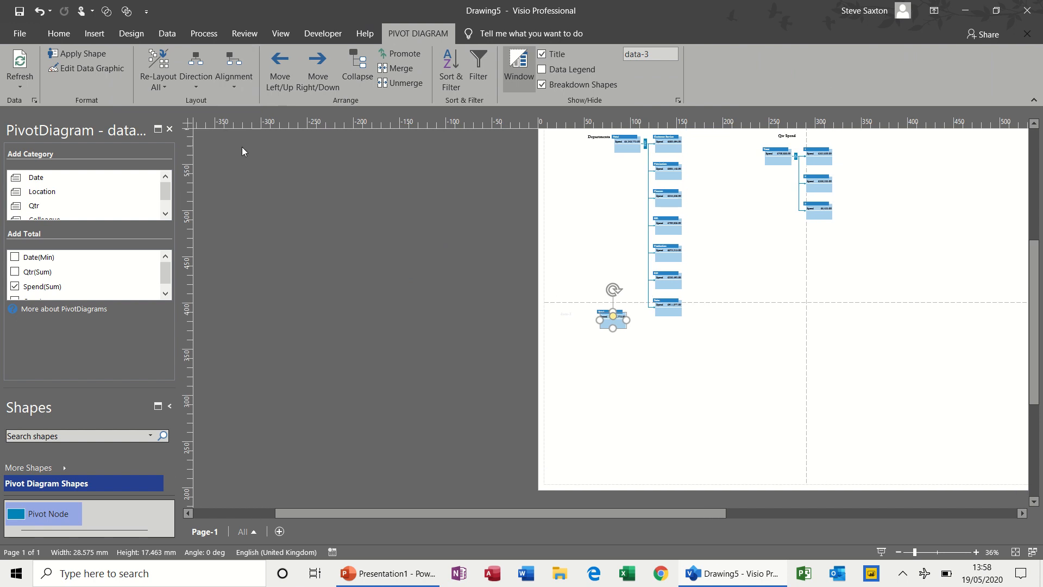
# Move the data-3 Total node closer to the page's left edge and set its alignment to Left.
pyautogui.moveTo(610, 320); pyautogui.dragTo(577, 338)
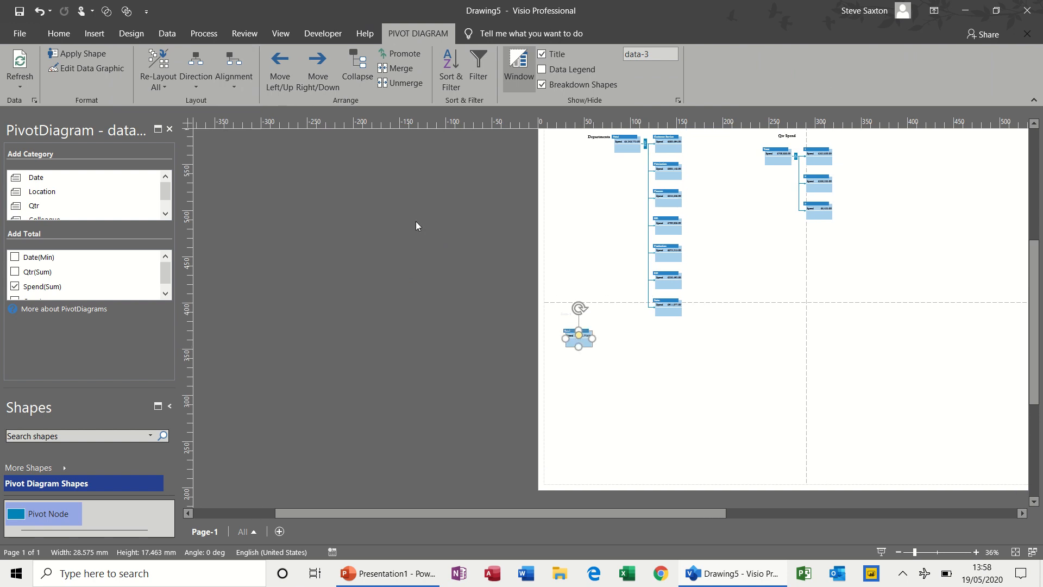
pyautogui.click(234, 87)
pyautogui.click(239, 100)
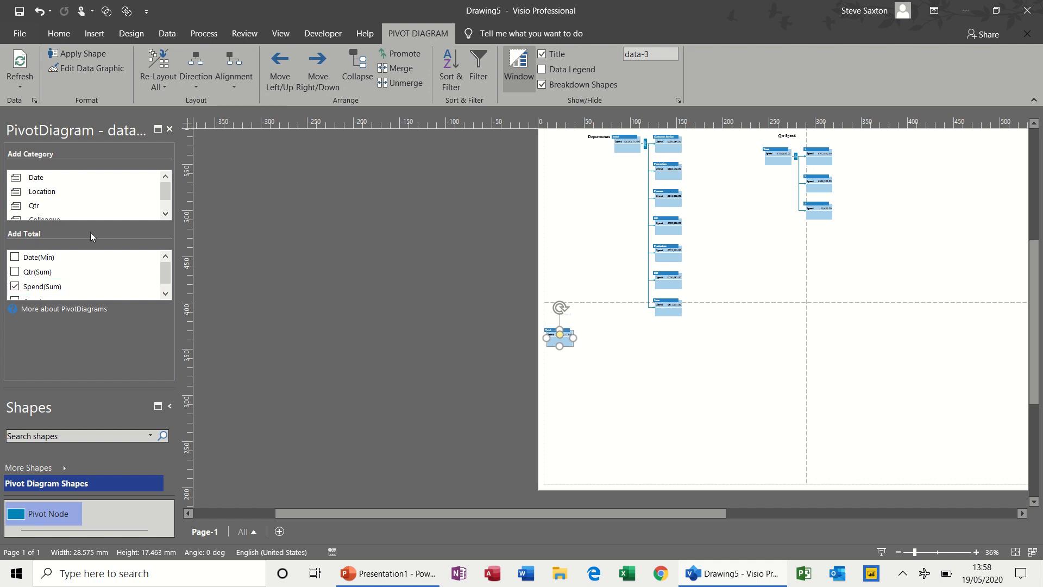
# Break down the Total node of the data-3 pivot by the Colleague category.
pyautogui.moveTo(167, 195); pyautogui.dragTo(167, 202)
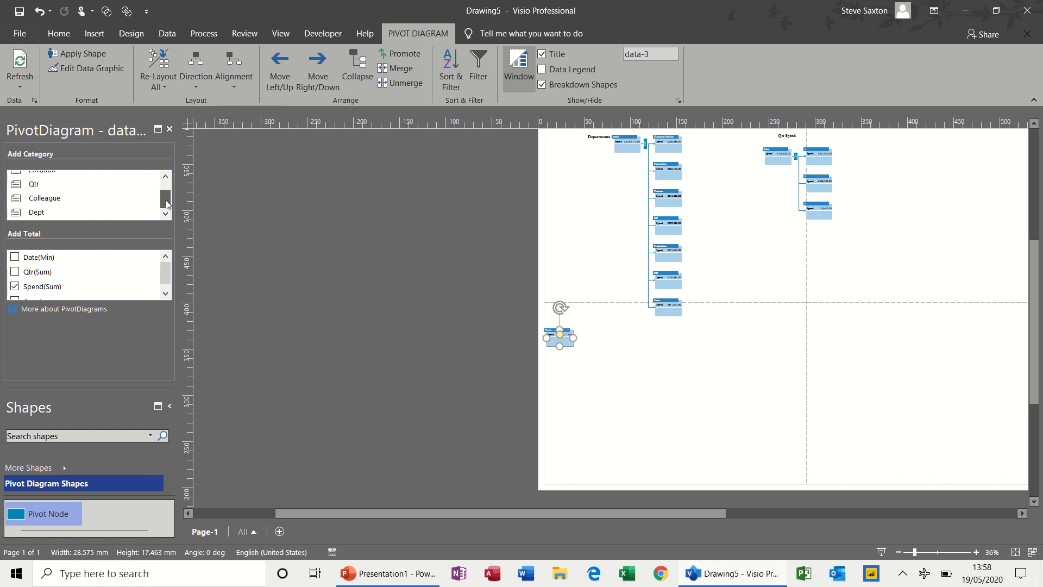
pyautogui.click(91, 198)
pyautogui.click(573, 314)
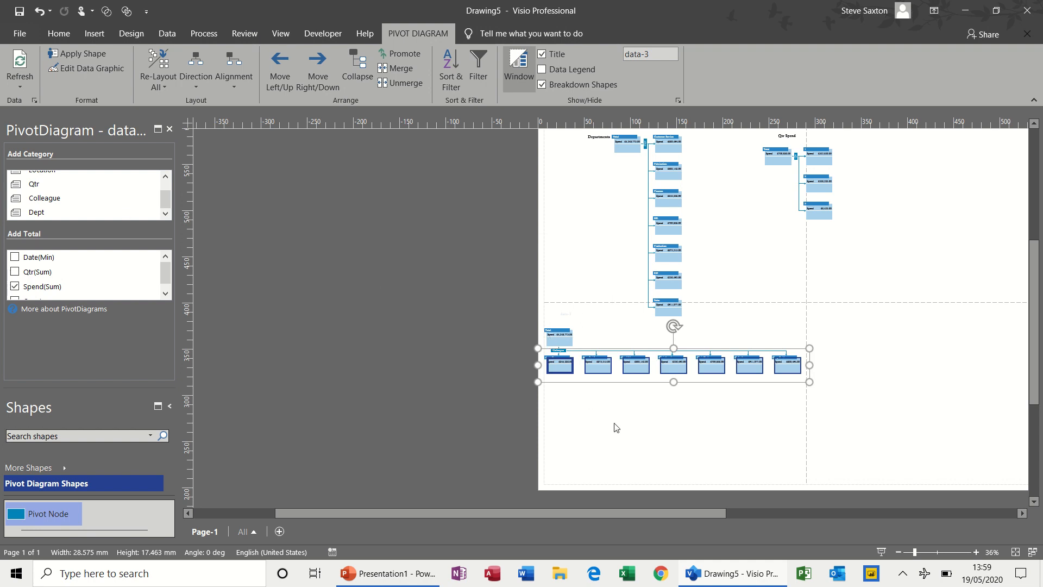
pyautogui.click(975, 553)
pyautogui.click(975, 554)
pyautogui.click(977, 553)
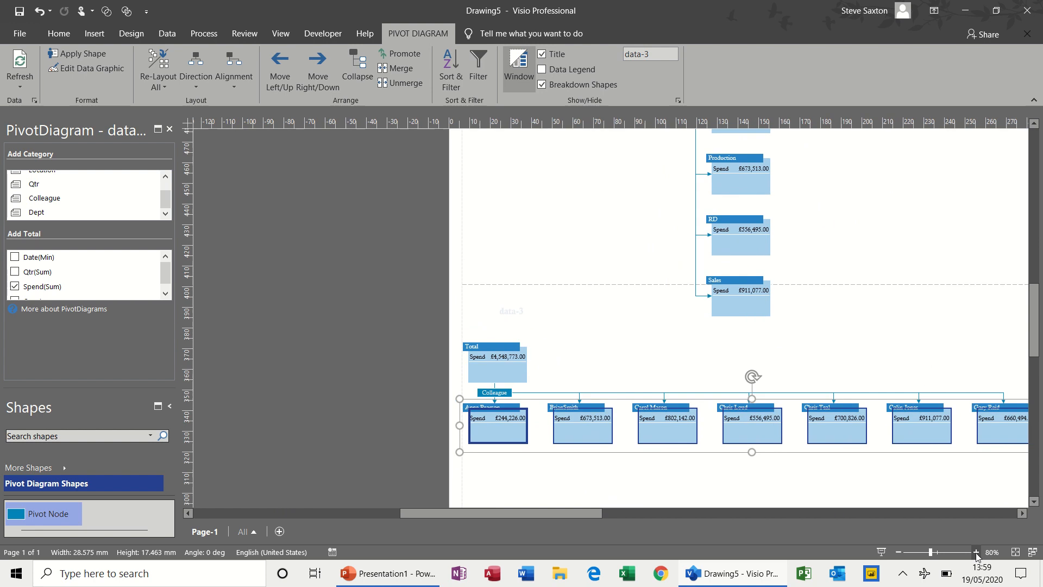
# Break down the first colleague's node in the data-3 pivot by the Qtr category.
pyautogui.scroll(-5, 1037, 363)
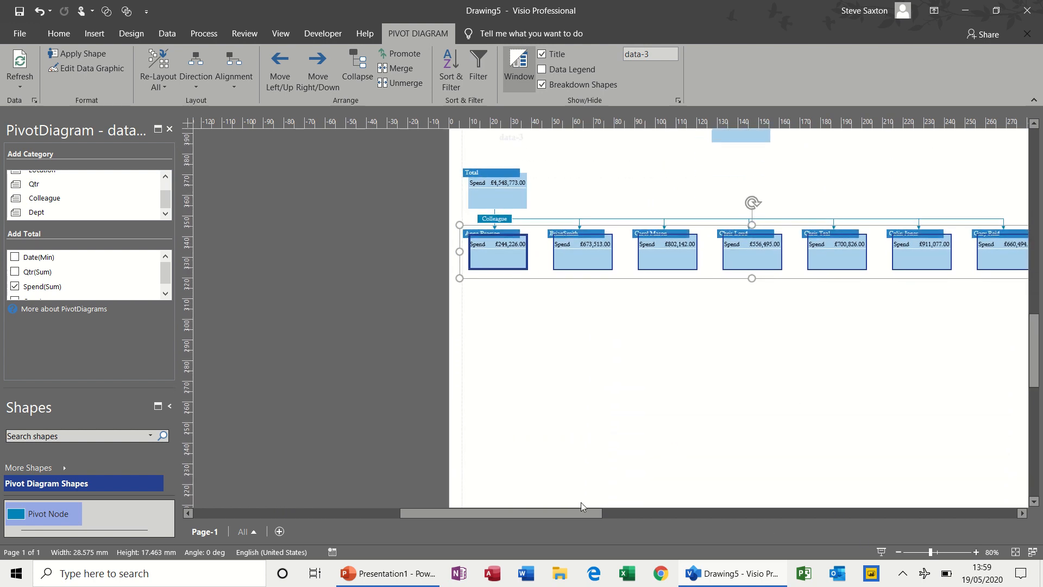
pyautogui.moveTo(575, 511); pyautogui.dragTo(607, 513)
pyautogui.click(411, 334)
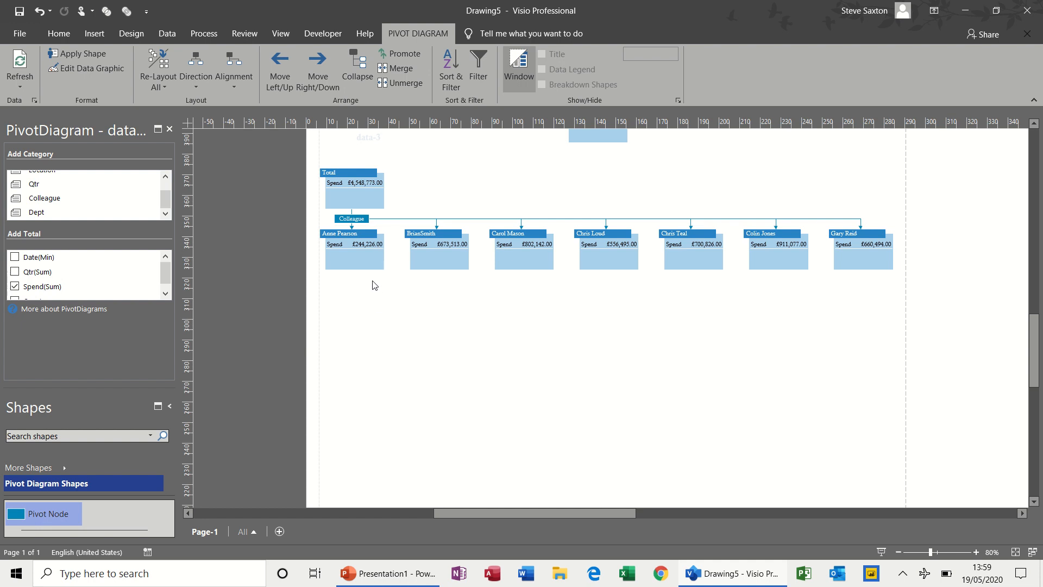
pyautogui.click(367, 264)
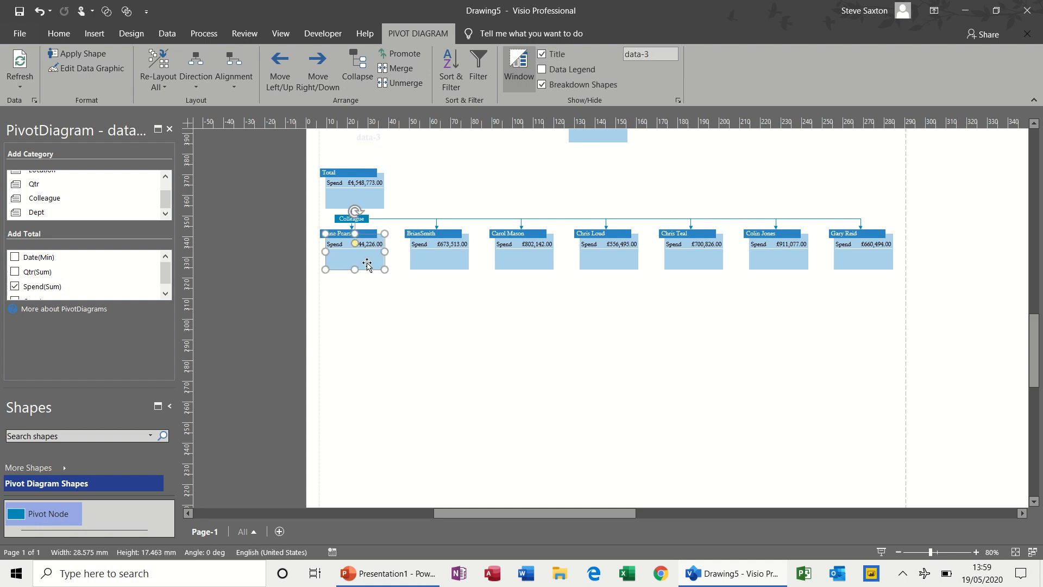
pyautogui.click(74, 186)
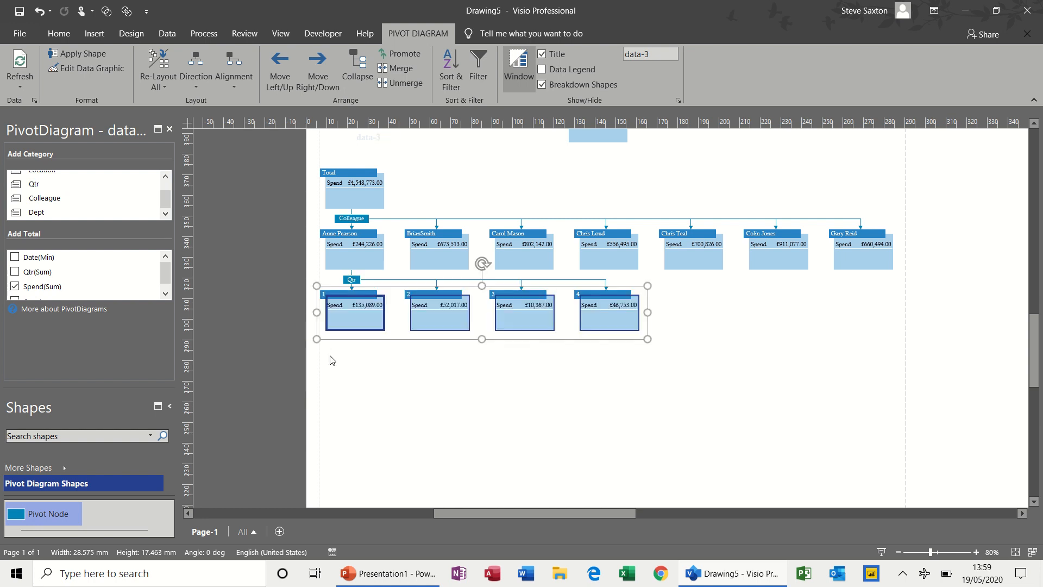
# Set the alignment of the first colleague's quarter breakdown to Top.
pyautogui.click(359, 261)
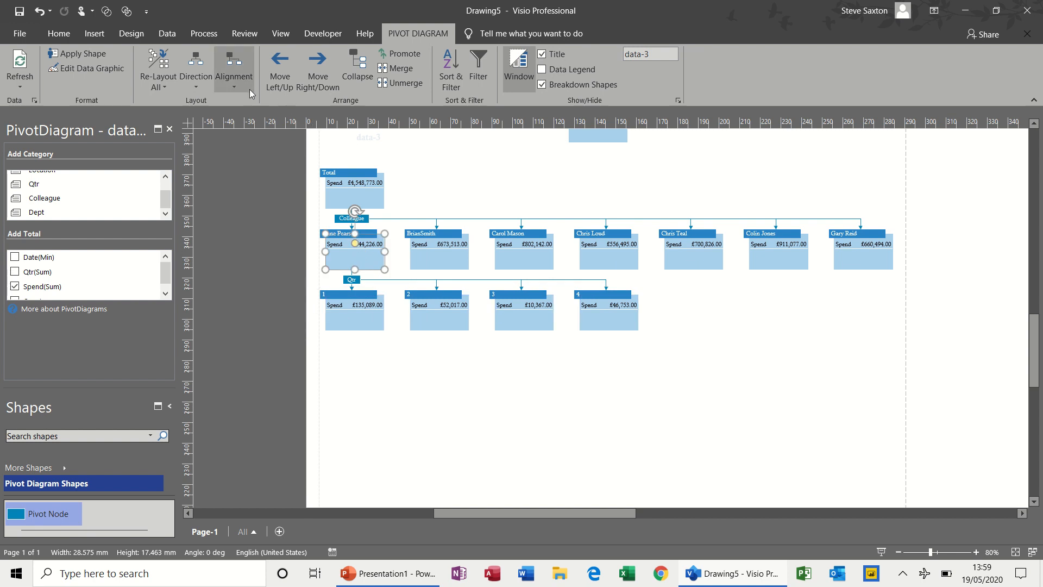
pyautogui.click(236, 86)
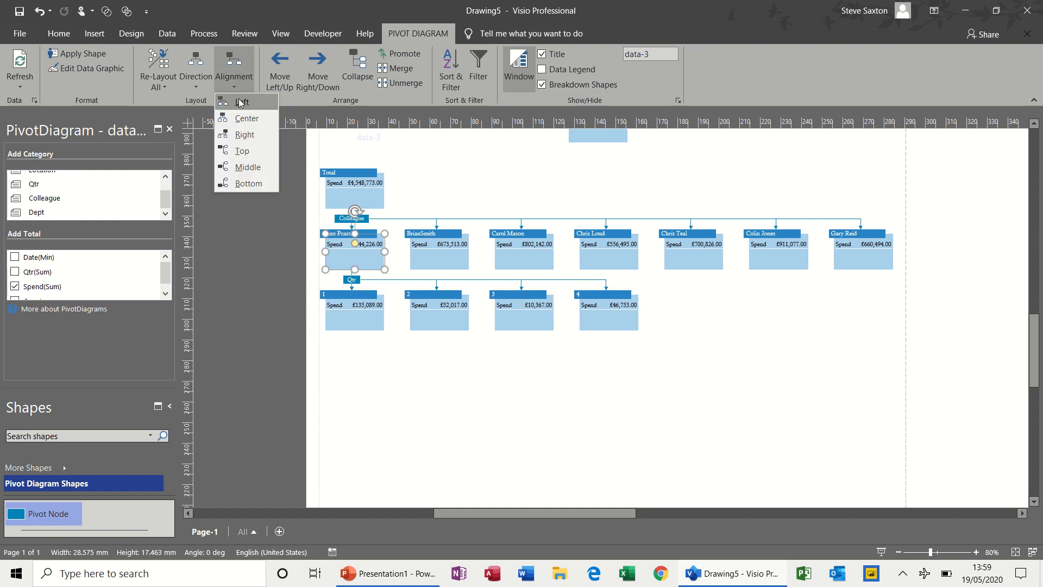
pyautogui.click(243, 150)
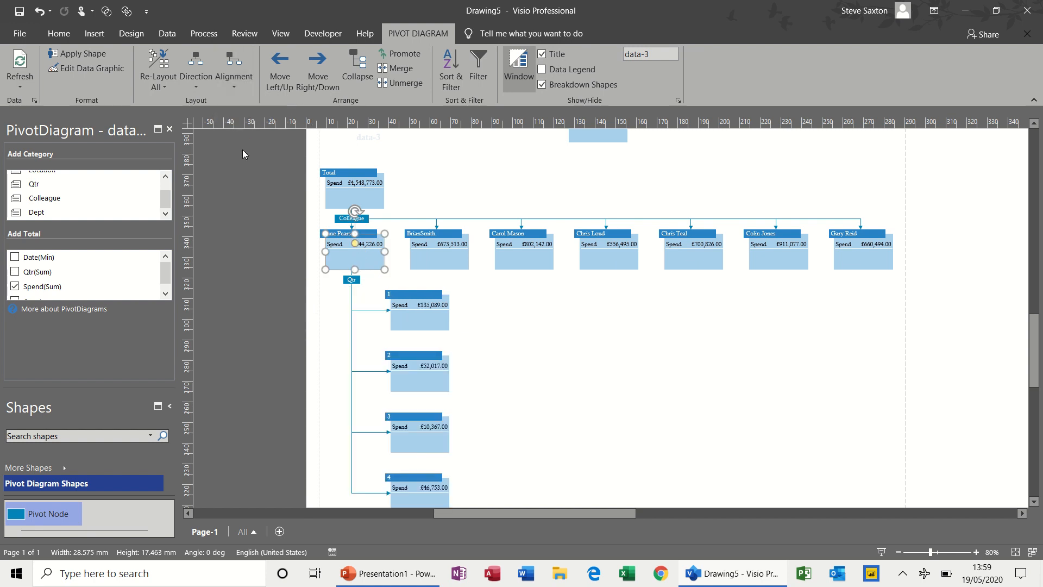
# Break down the quarter 2 node under the first colleague by the Location category.
pyautogui.click(444, 386)
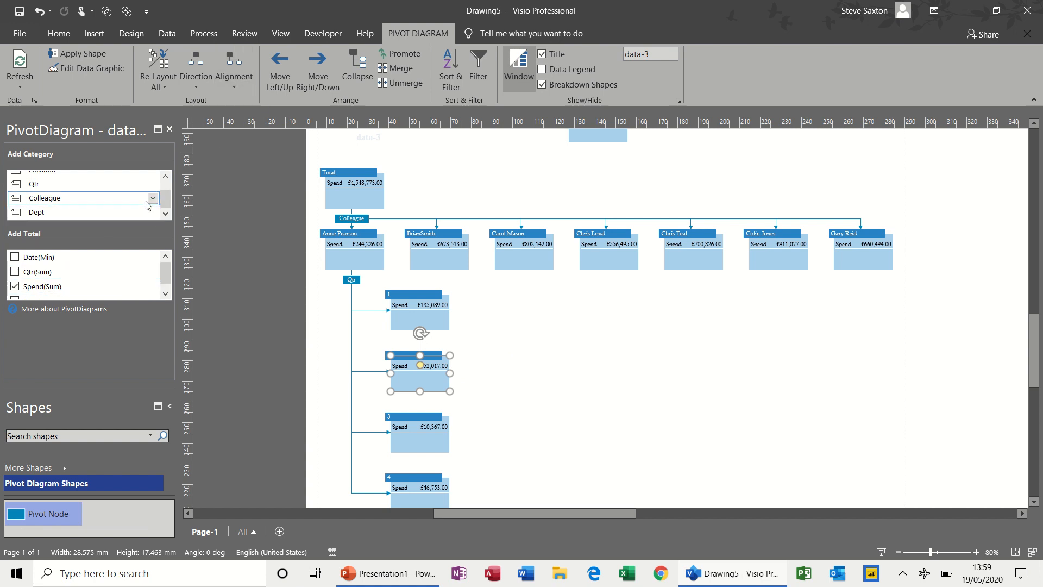
pyautogui.moveTo(165, 198); pyautogui.dragTo(166, 188)
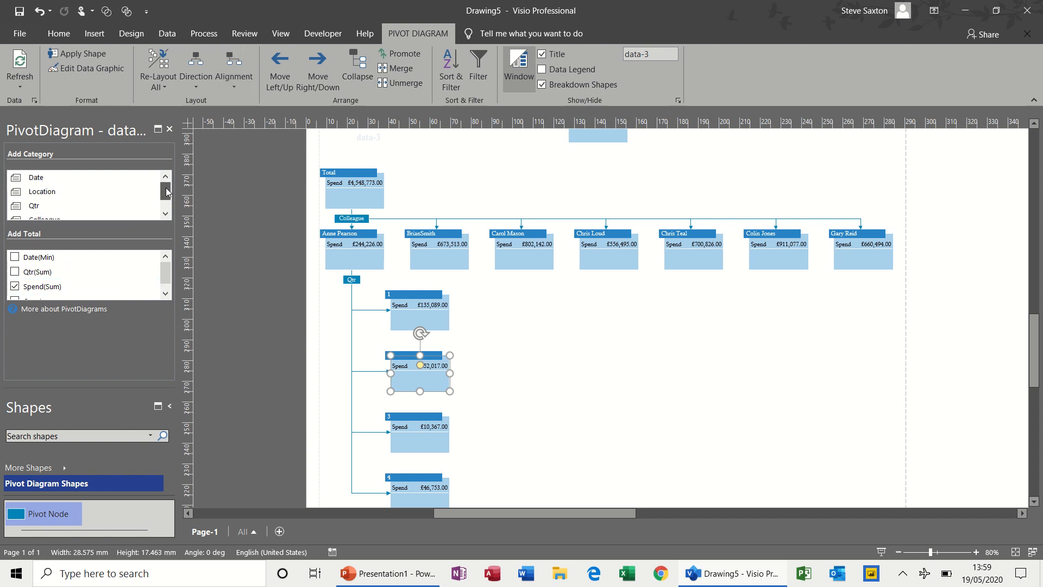
pyautogui.click(109, 191)
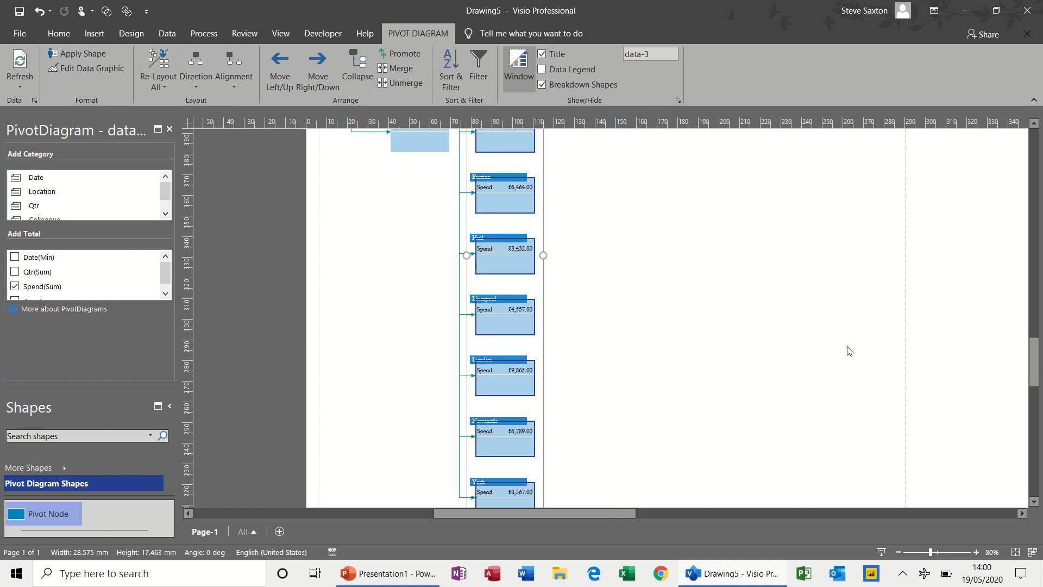
pyautogui.moveTo(1034, 367); pyautogui.dragTo(1034, 339)
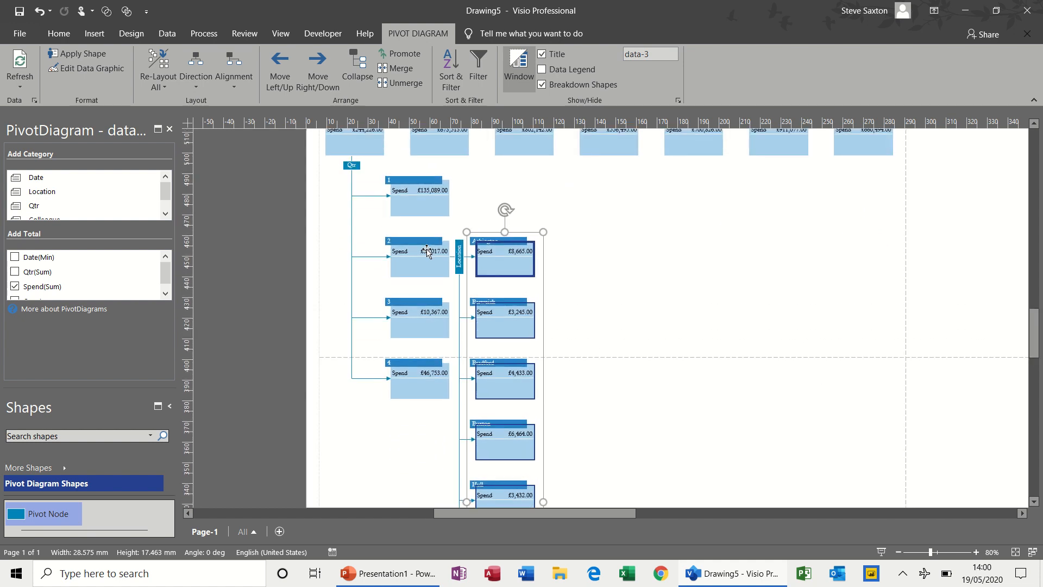
# Set the alignment of the quarter 2 node's location breakdown to Left.
pyautogui.click(428, 267)
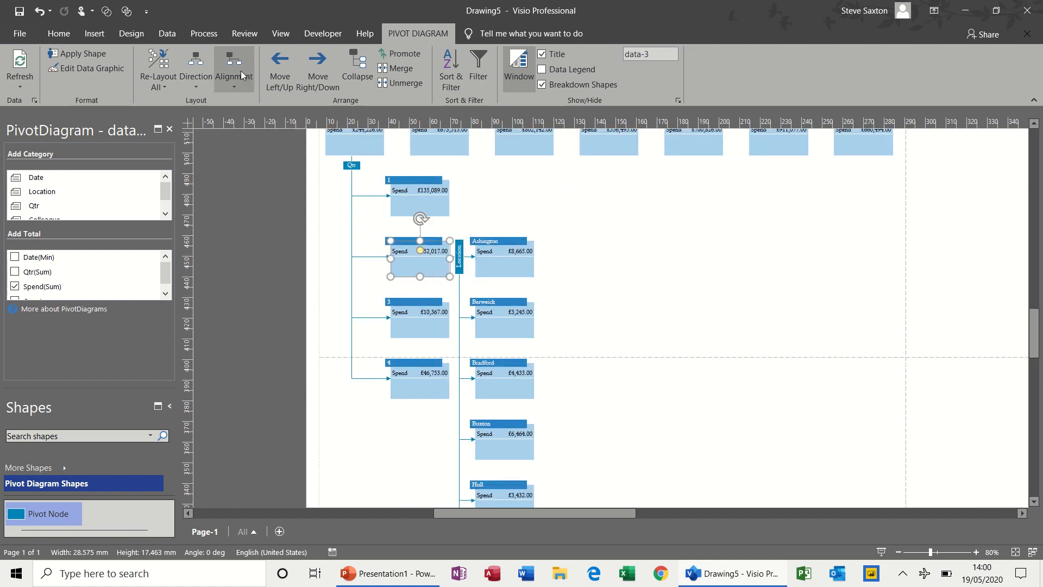
pyautogui.click(236, 85)
pyautogui.click(236, 101)
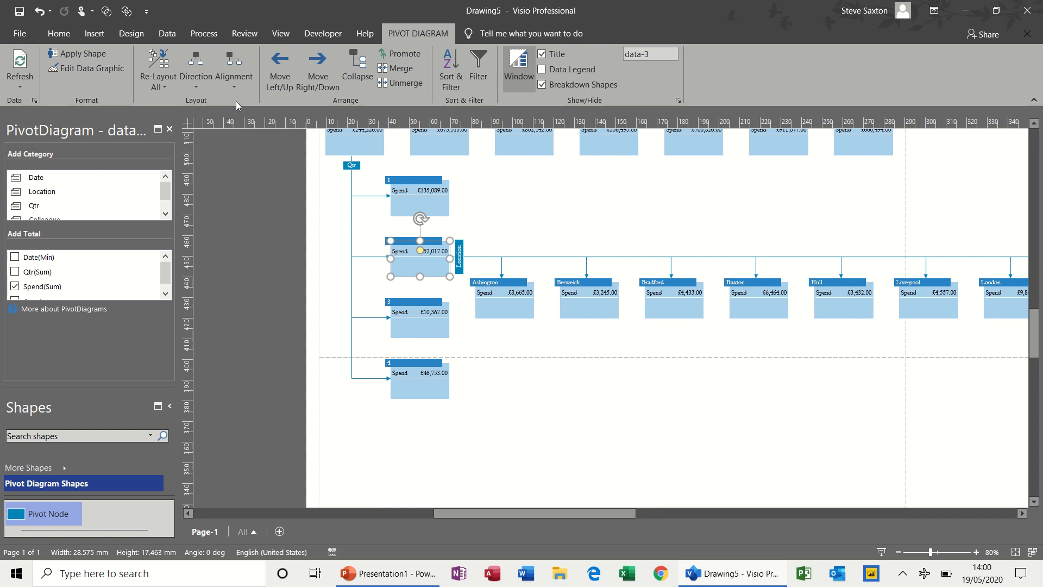
pyautogui.click(706, 372)
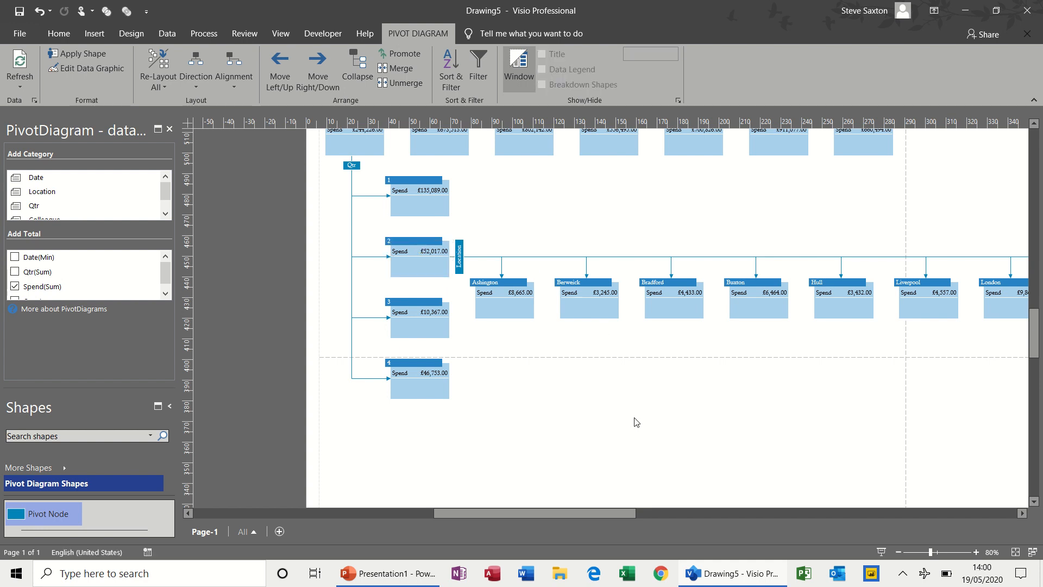
# Move the whole Qtr Spend pivot horizontally so it lies entirely beyond the vertical page break.
pyautogui.click(899, 552)
pyautogui.click(899, 552)
pyautogui.click(899, 552)
pyautogui.click(901, 574)
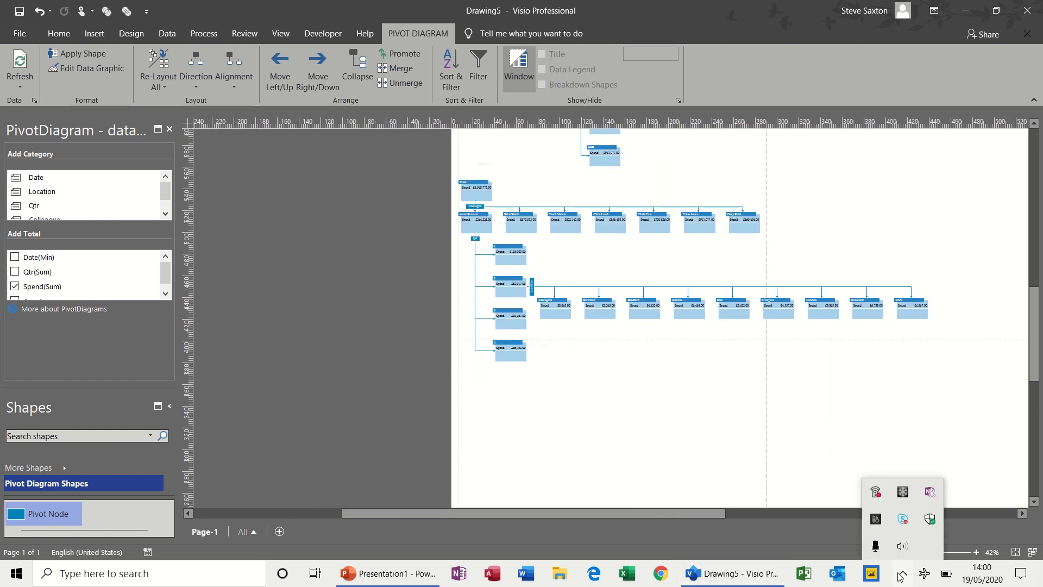
pyautogui.click(901, 574)
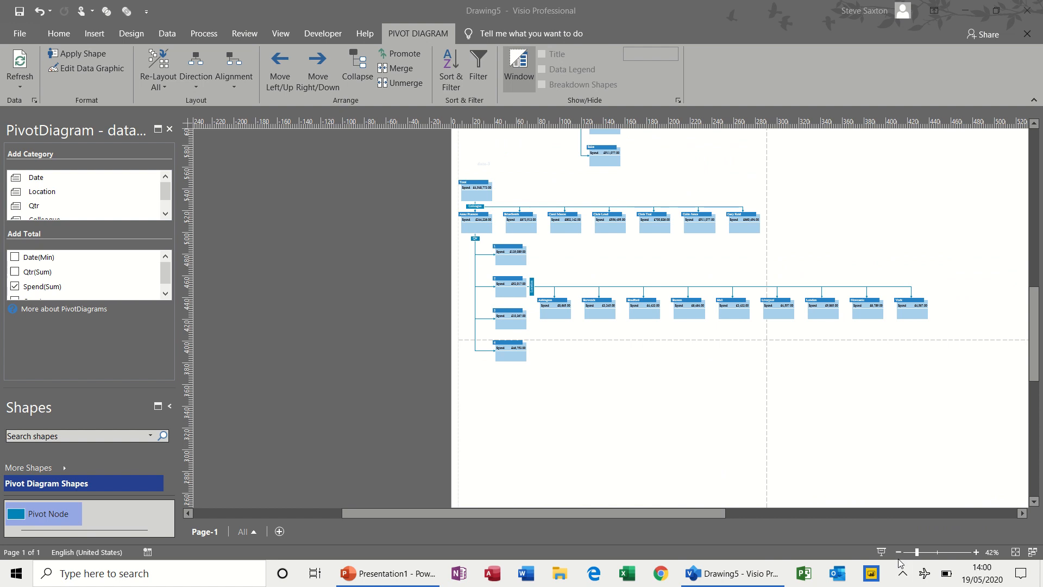
pyautogui.click(899, 552)
pyautogui.click(899, 552)
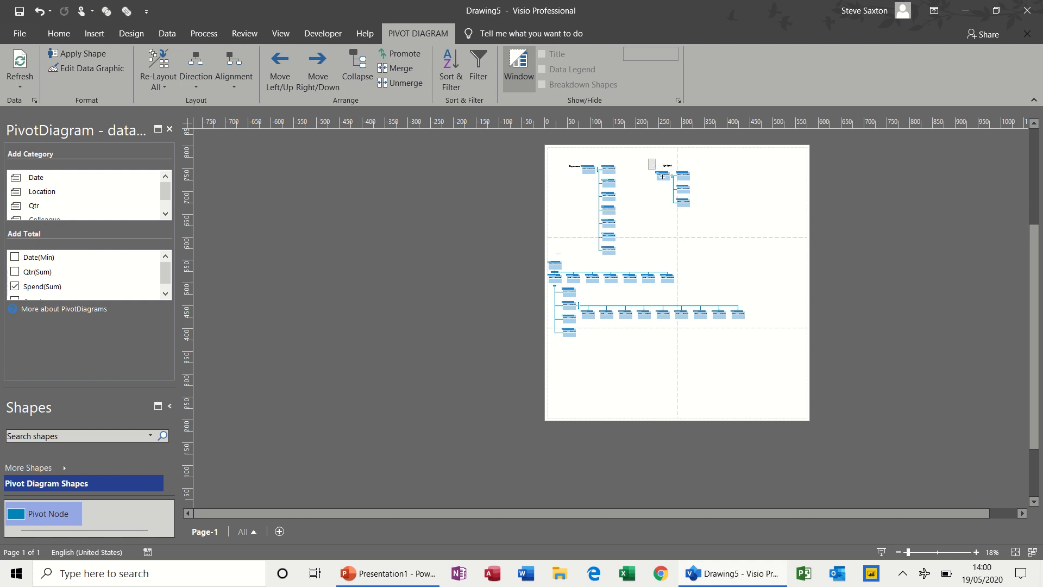
pyautogui.moveTo(648, 158); pyautogui.dragTo(704, 220)
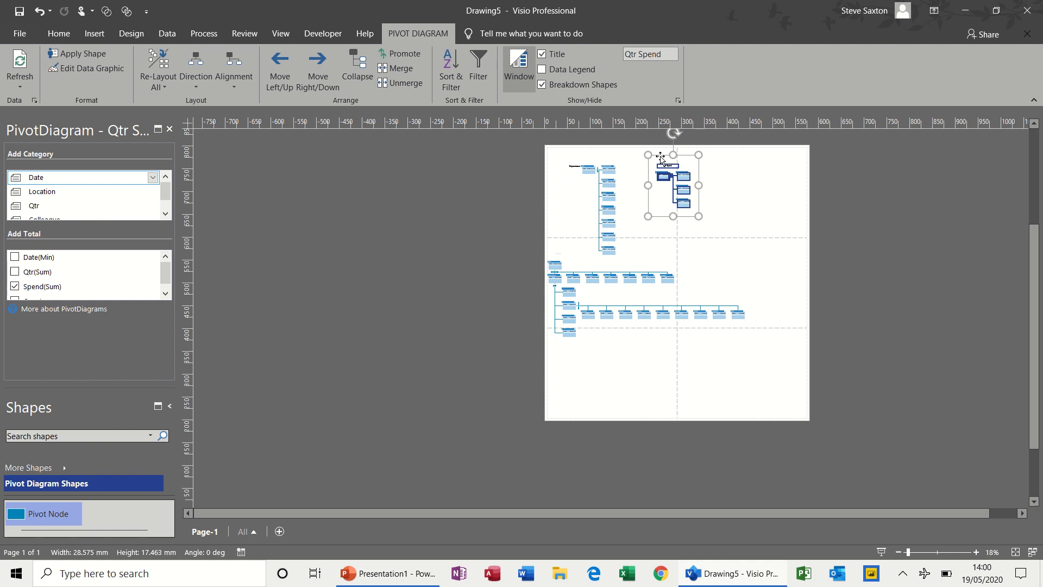
pyautogui.moveTo(660, 158); pyautogui.dragTo(697, 158)
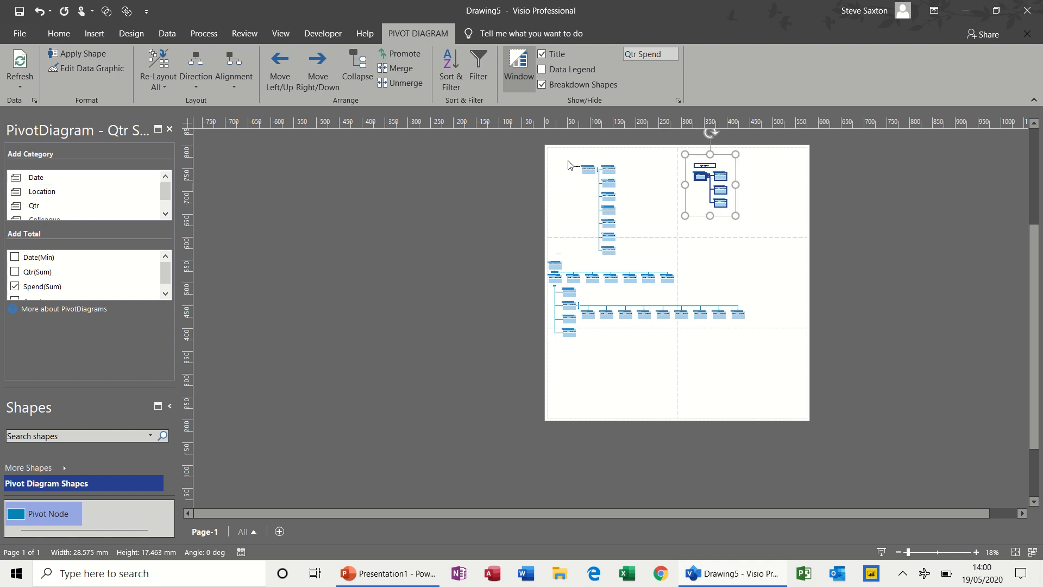
# Move the whole Departments pivot into the page's upper-left corner, above the horizontal page break.
pyautogui.moveTo(562, 159); pyautogui.dragTo(646, 261)
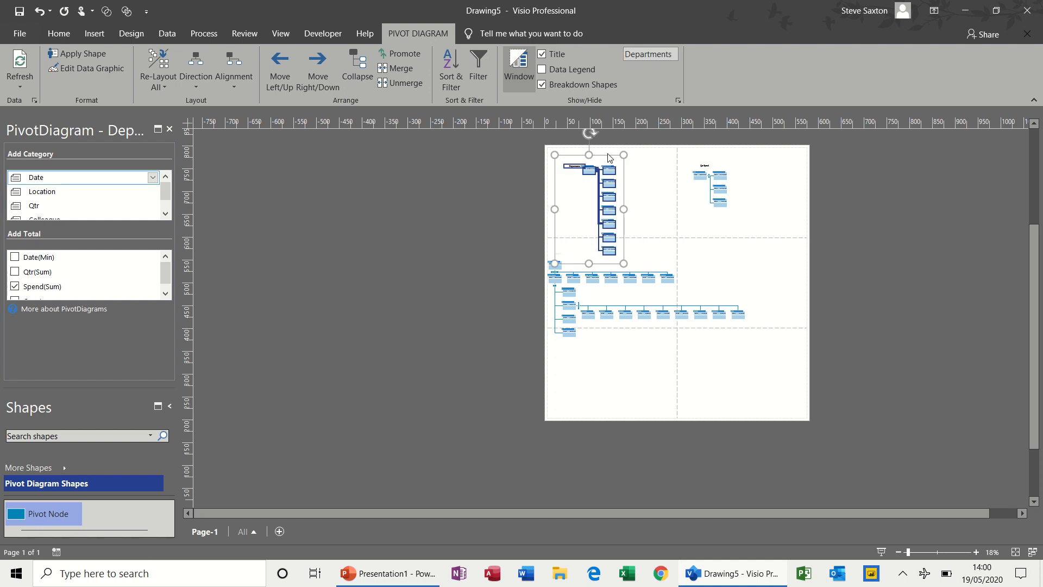
pyautogui.moveTo(608, 157); pyautogui.dragTo(596, 142)
pyautogui.click(637, 186)
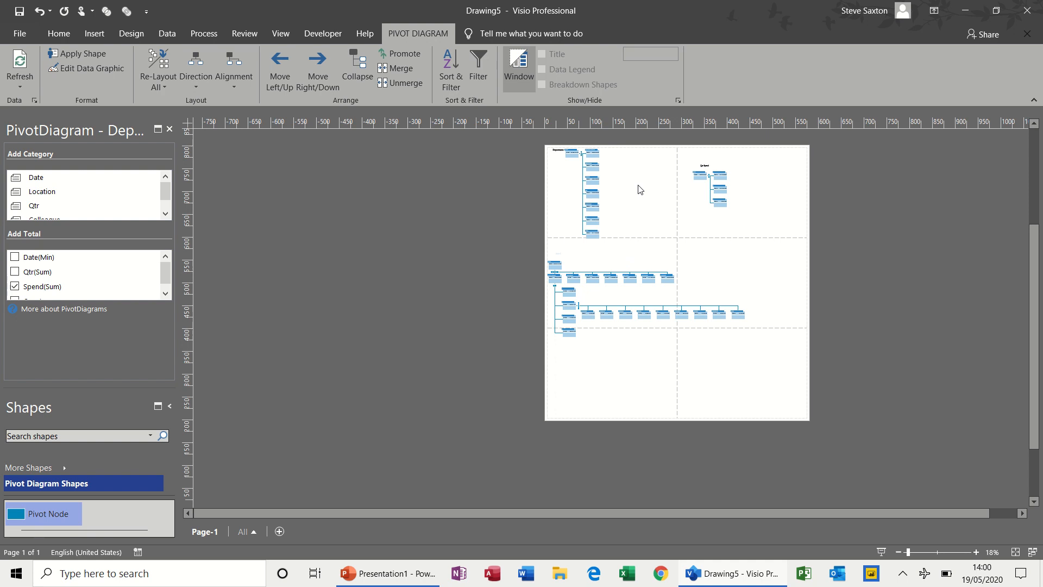
# Move the whole data-3 pivot up the page, directly below the Departments tree.
pyautogui.moveTo(545, 249); pyautogui.dragTo(763, 340)
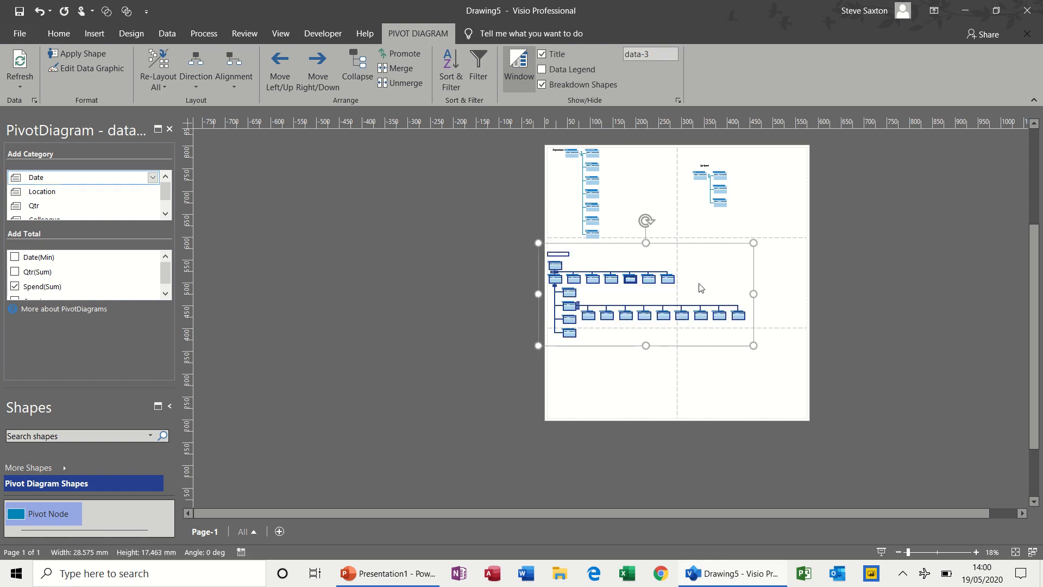
pyautogui.moveTo(672, 246); pyautogui.dragTo(675, 228)
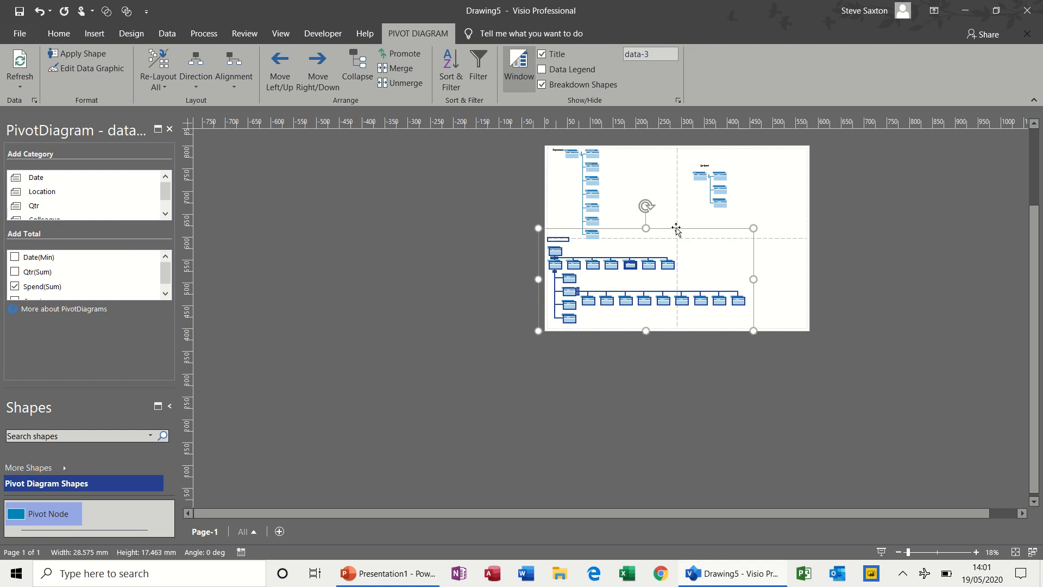
pyautogui.click(793, 296)
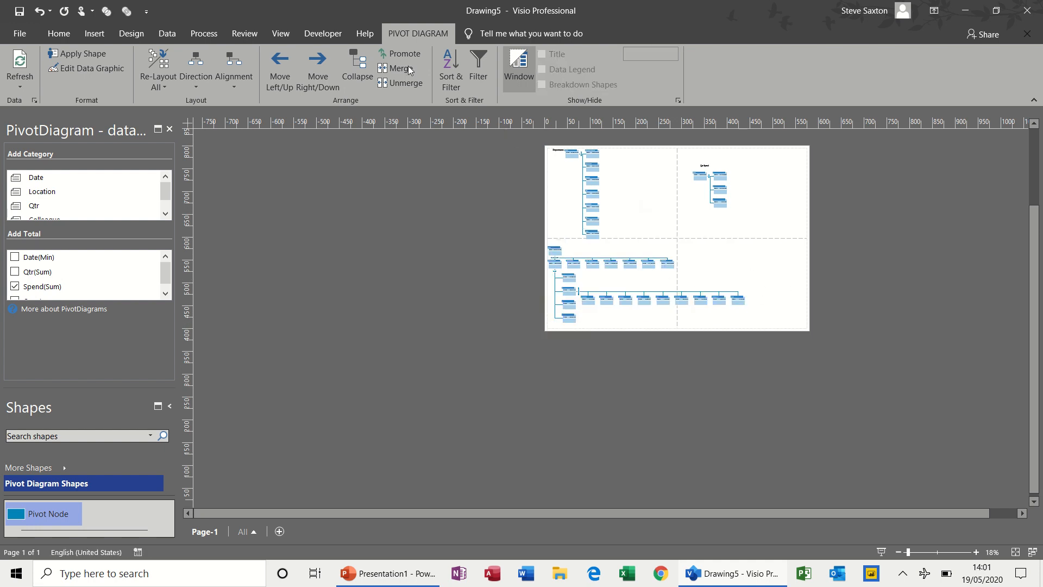
# Apply the grey-green theme with the red accent to the drawing and choose its second, olive-green variant.
pyautogui.click(135, 36)
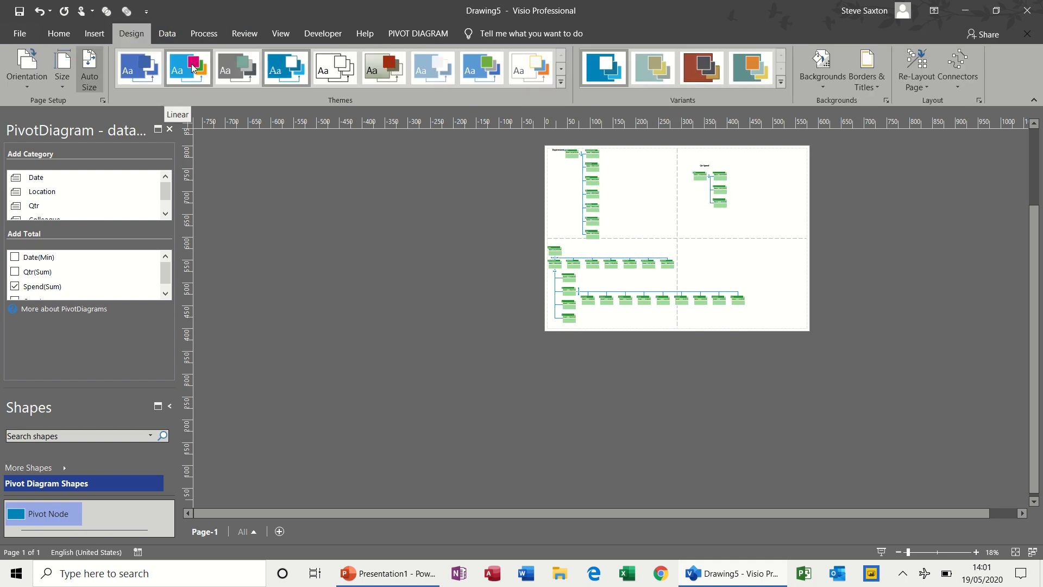
pyautogui.click(283, 70)
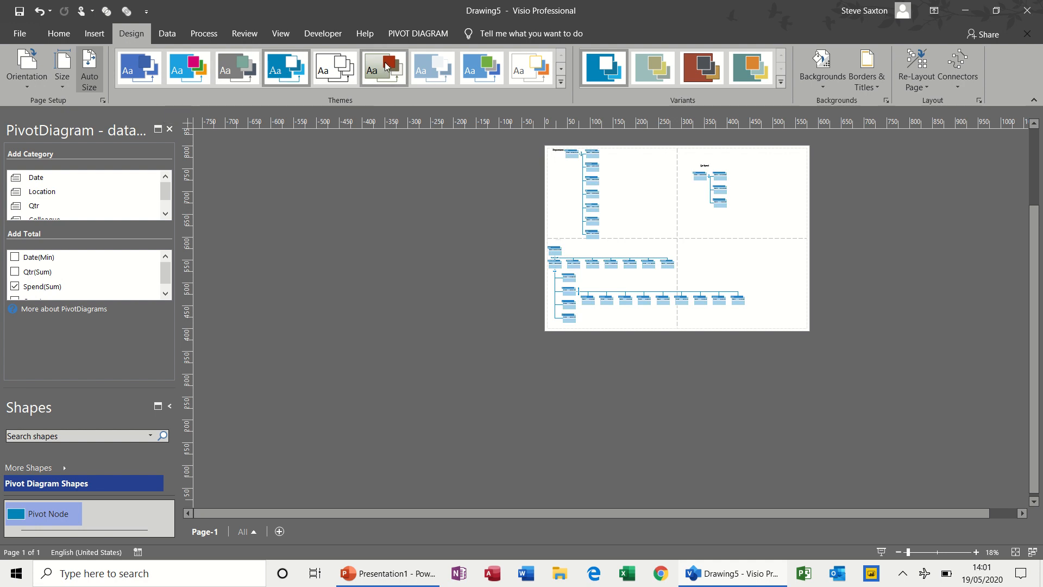
pyautogui.click(397, 68)
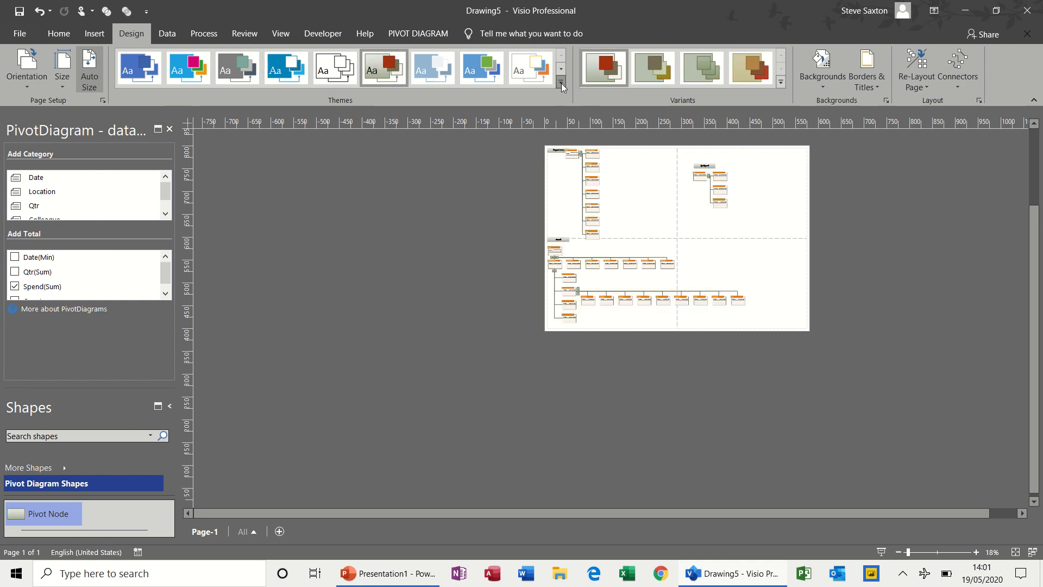
pyautogui.click(646, 75)
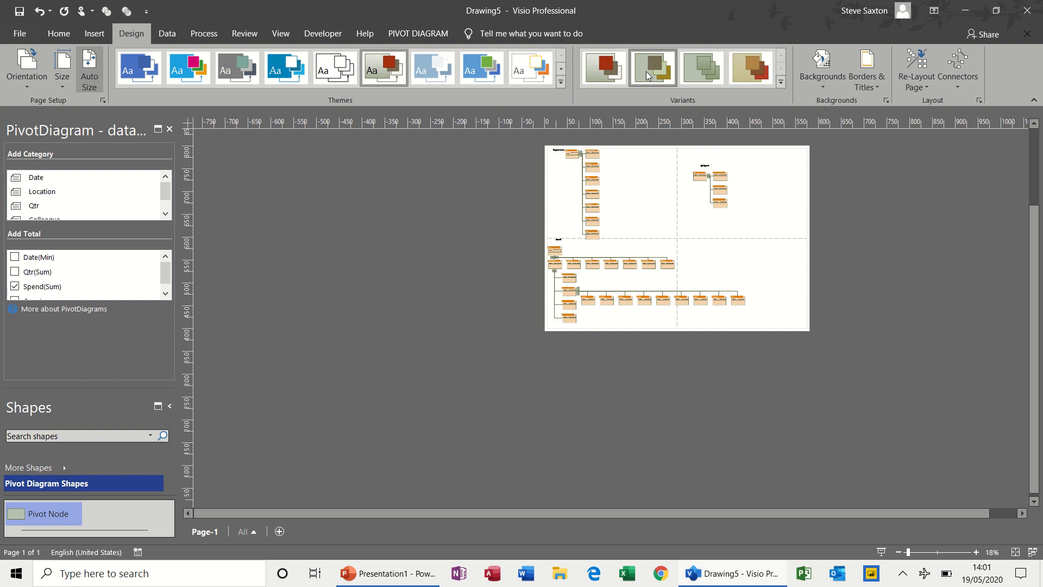
pyautogui.click(976, 552)
pyautogui.click(976, 552)
pyautogui.click(977, 552)
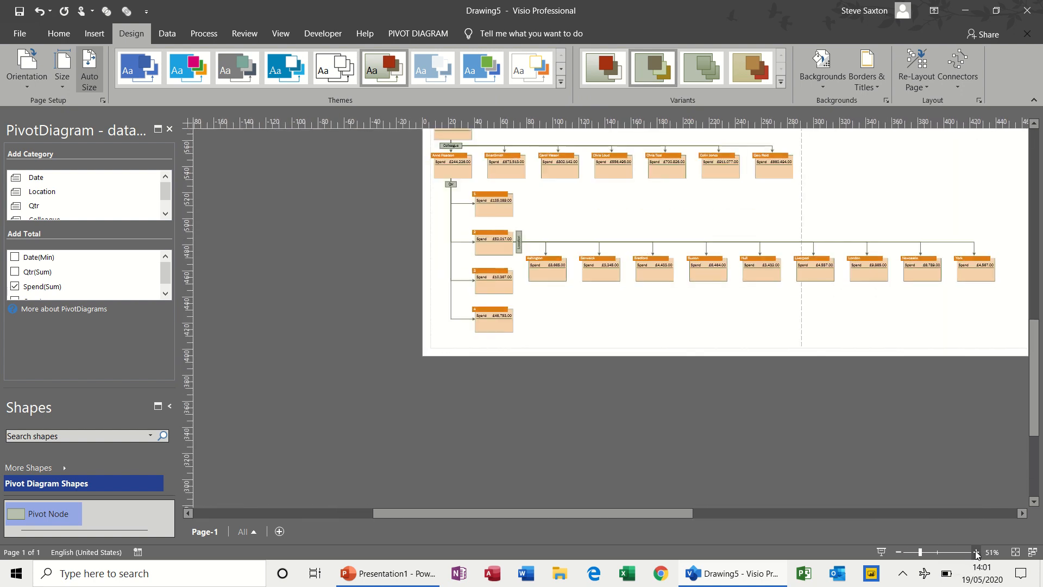